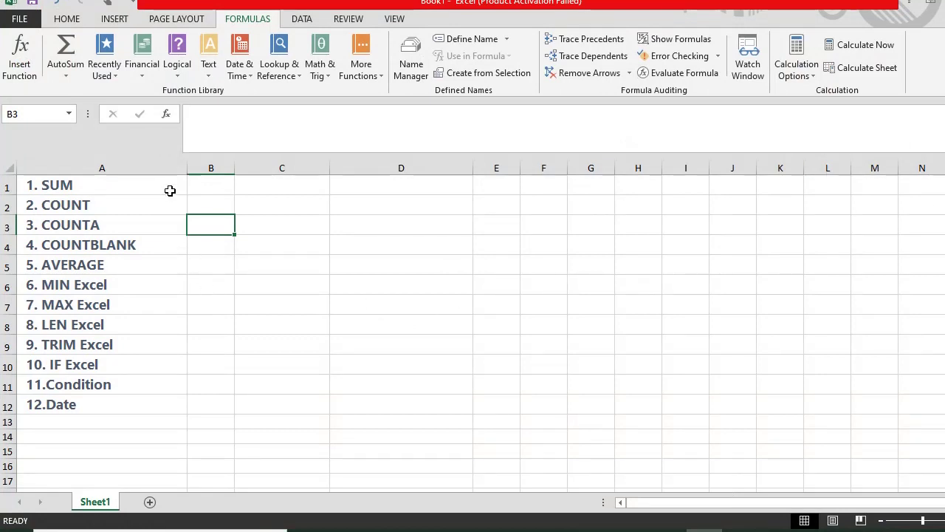
- Browse the function example items from COUNTBLANK, MIN, MAX, LEN and IF through Condition to Date
{"action": "left_click", "coordinate": [207, 190]}
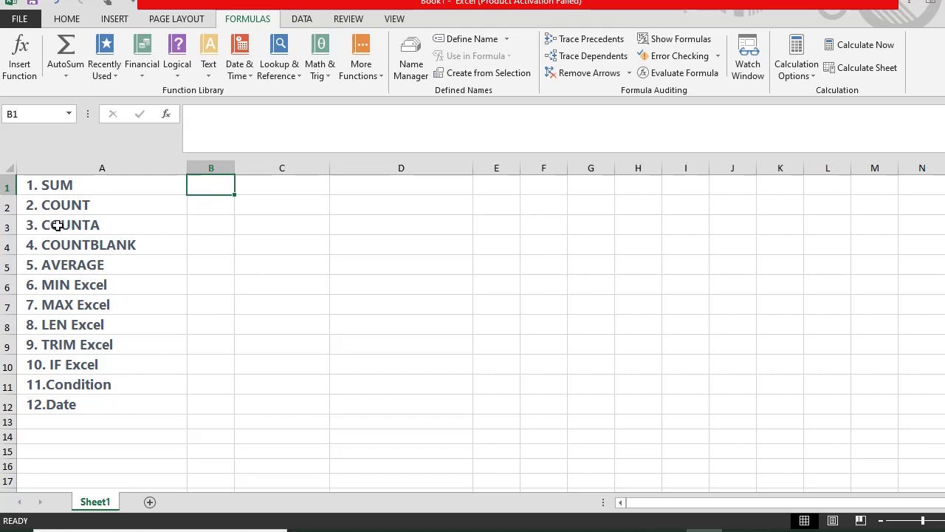
{"action": "left_click", "coordinate": [94, 225]}
{"action": "left_click", "coordinate": [80, 246]}
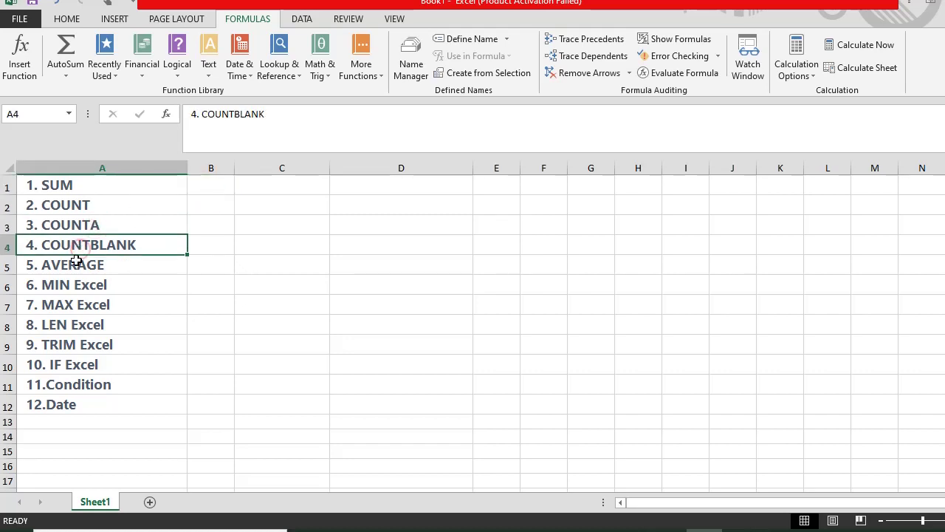
{"action": "left_click", "coordinate": [85, 269]}
{"action": "left_click", "coordinate": [92, 287]}
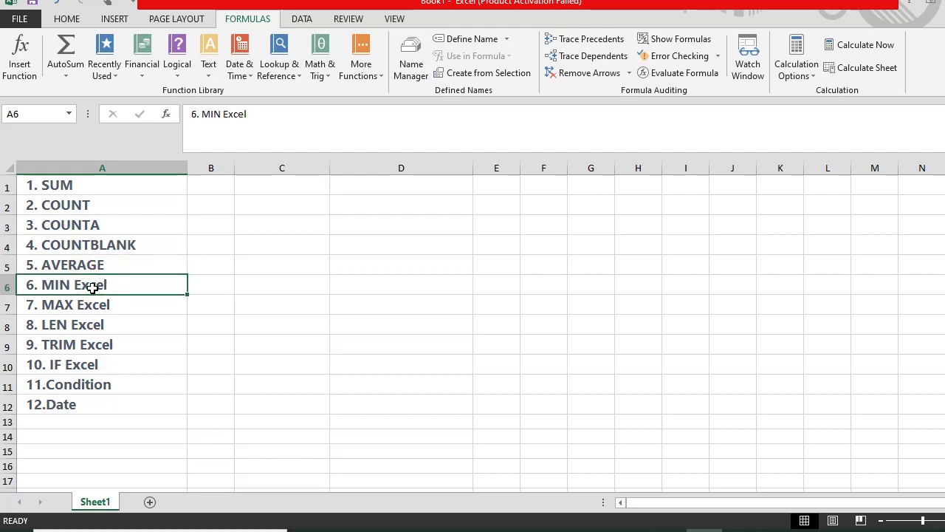
{"action": "left_click", "coordinate": [91, 303]}
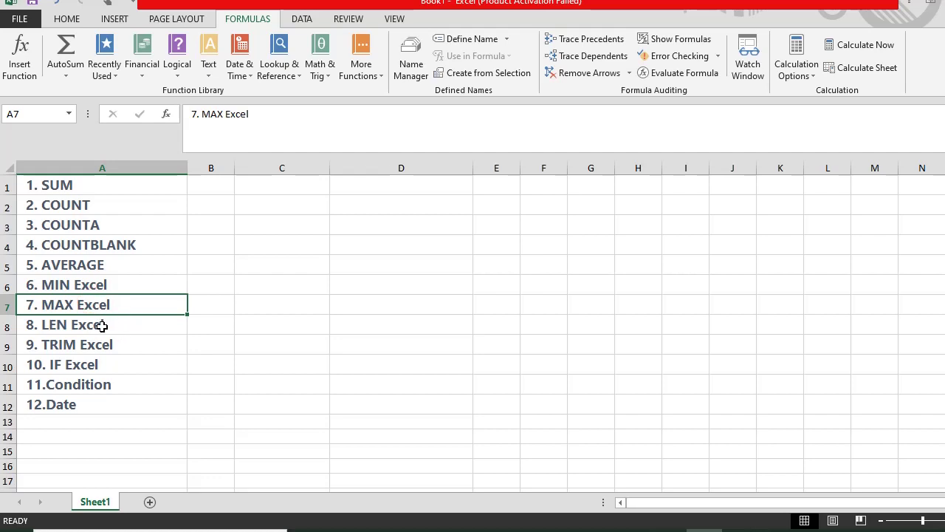
{"action": "left_click", "coordinate": [101, 325]}
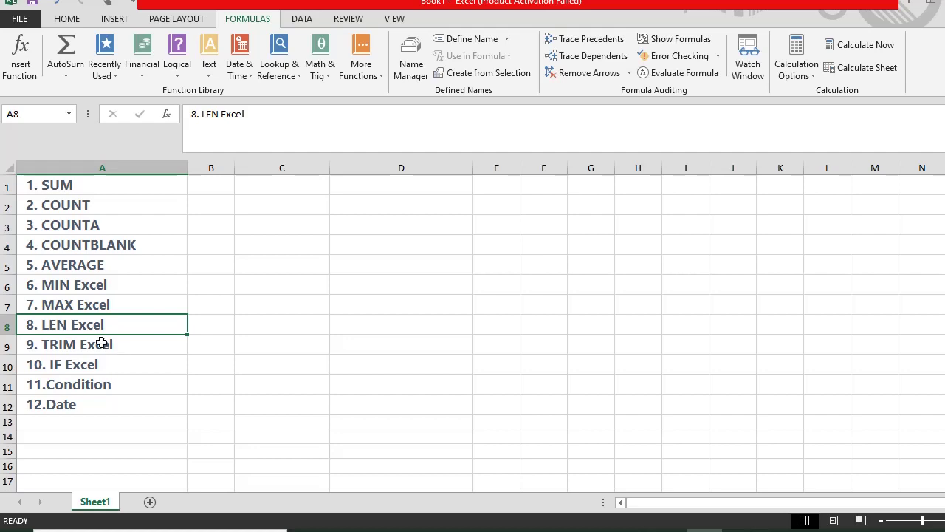
{"action": "left_click", "coordinate": [98, 366]}
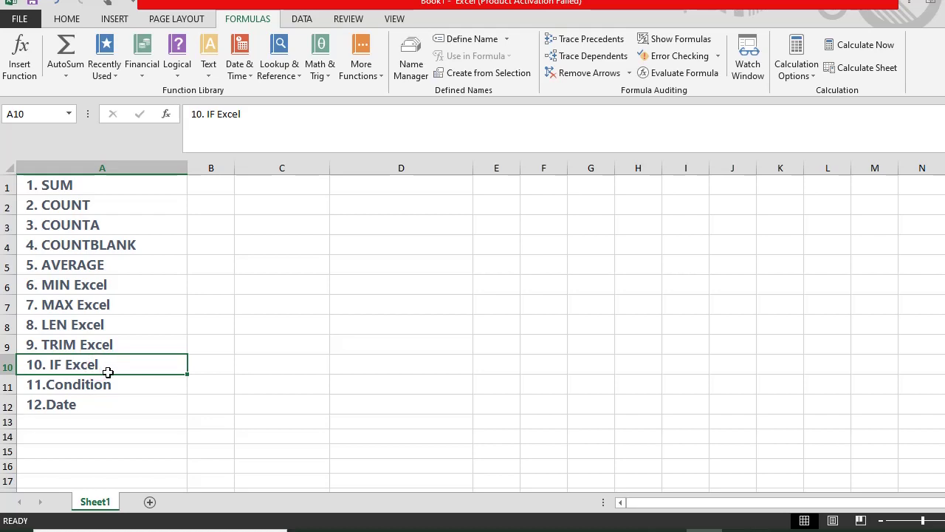
{"action": "left_click", "coordinate": [97, 386]}
{"action": "left_click", "coordinate": [90, 365]}
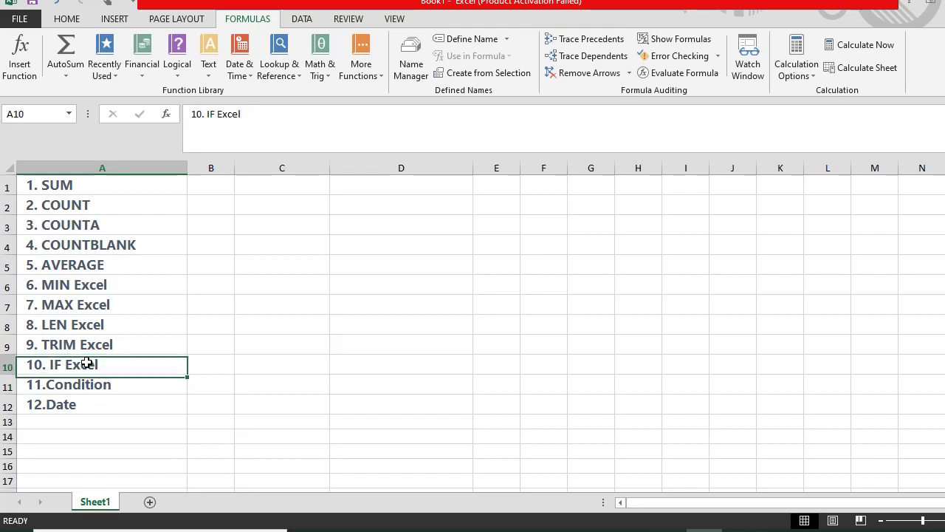
{"action": "left_click", "coordinate": [80, 385]}
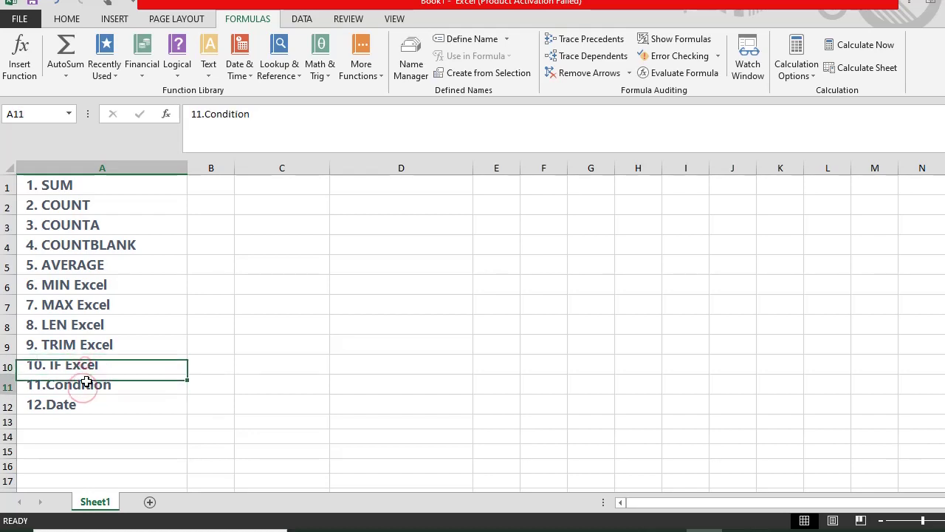
{"action": "left_click", "coordinate": [76, 403]}
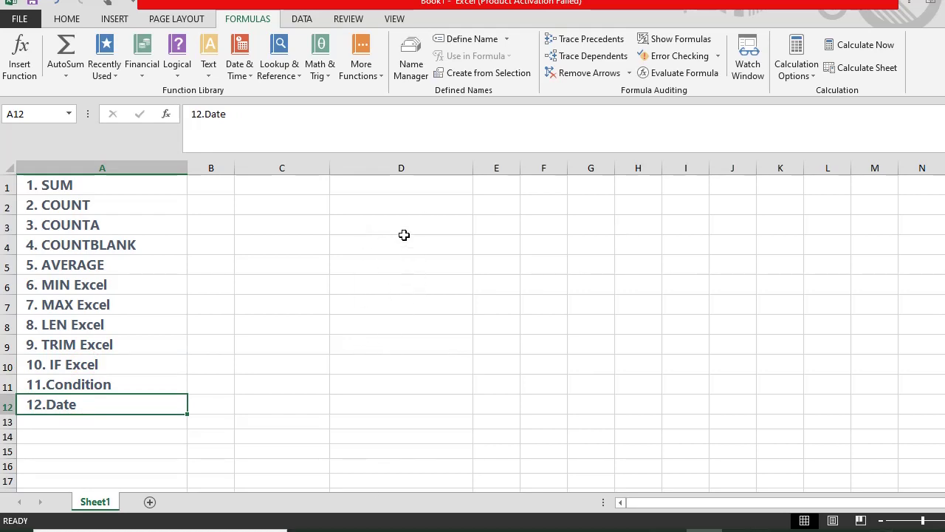
- Enter a Sum heading in C1 with 14, 15 and 16 in C2:C4
{"action": "left_click", "coordinate": [267, 186]}
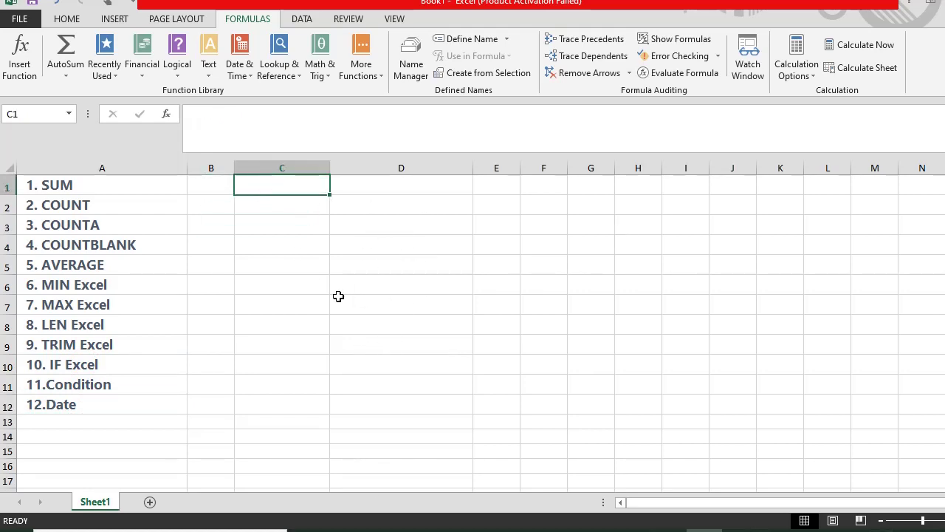
{"action": "type", "text": "Sum"}
{"action": "key", "text": "Return"}
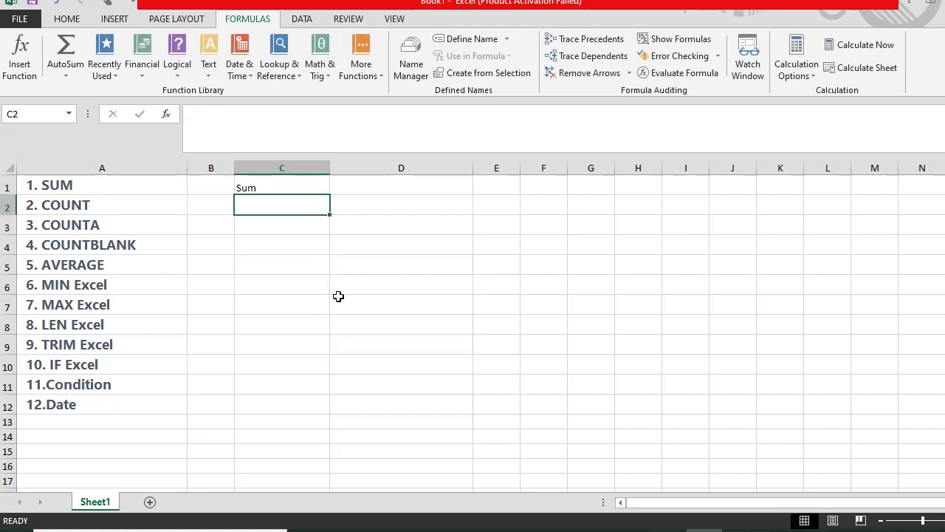
{"action": "type", "text": "14"}
{"action": "key", "text": "Return"}
{"action": "type", "text": "15"}
{"action": "key", "text": "Return"}
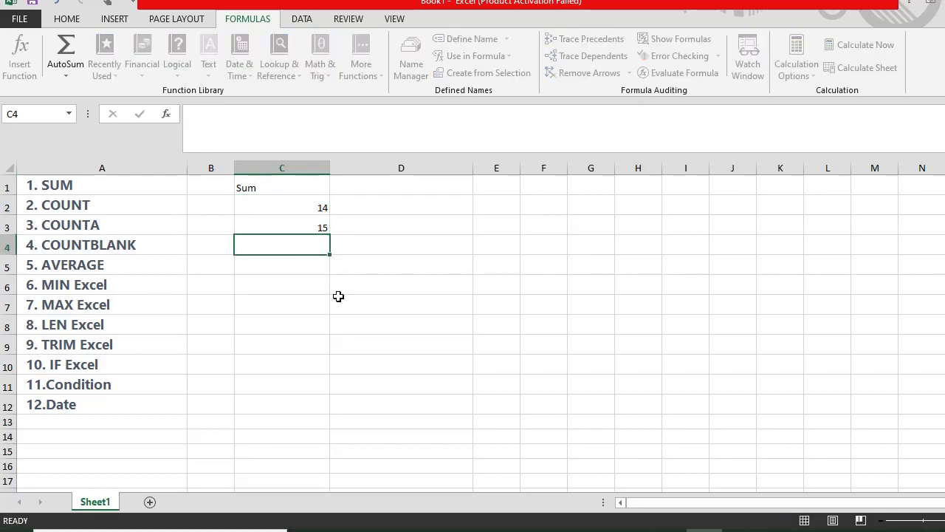
{"action": "type", "text": "16"}
{"action": "key", "text": "Return"}
- Enter 14, 17 and 141 in C5:C7 and select the column's numbers
{"action": "type", "text": "14"}
{"action": "key", "text": "Return"}
{"action": "key", "text": "Up"}
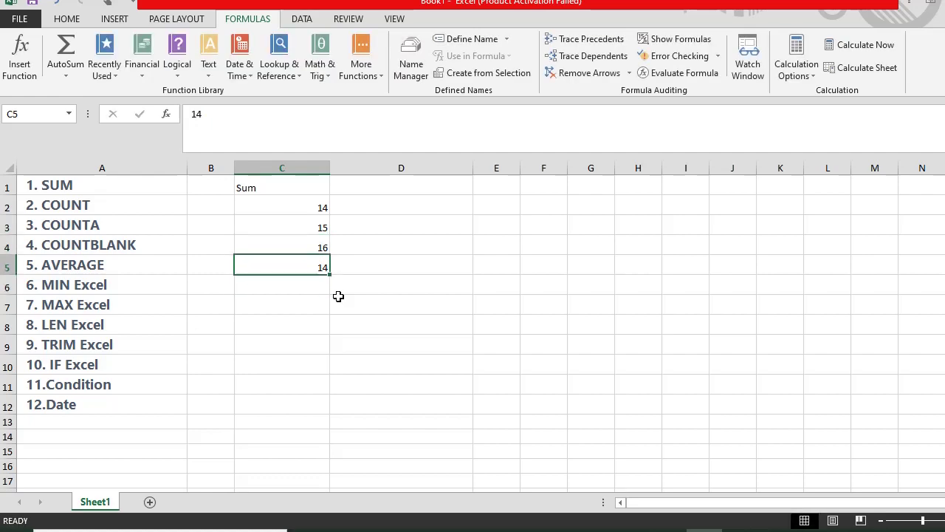
{"action": "key", "text": "Down"}
{"action": "type", "text": "17"}
{"action": "key", "text": "Return"}
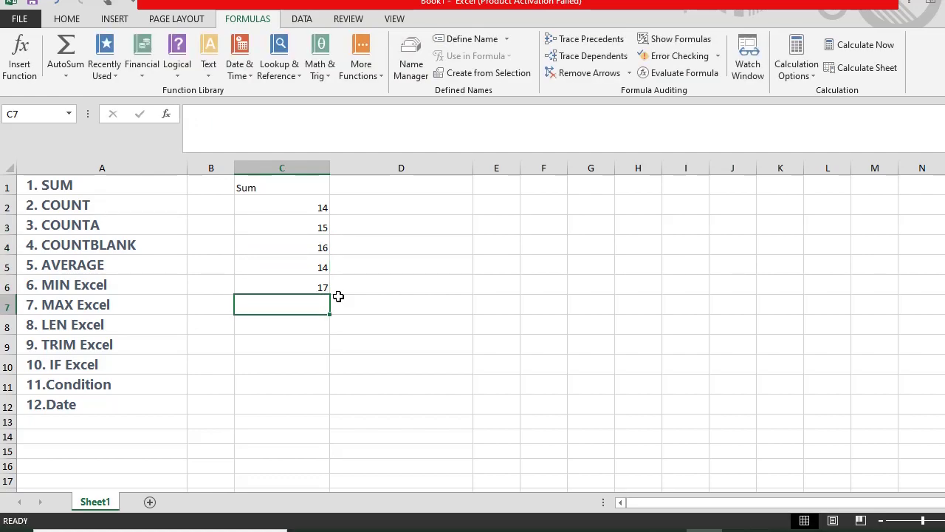
{"action": "type", "text": "141"}
{"action": "key", "text": "Return"}
{"action": "key", "text": "Up"}
{"action": "left_click_drag", "start_coordinate": [307, 210], "coordinate": [295, 325]}
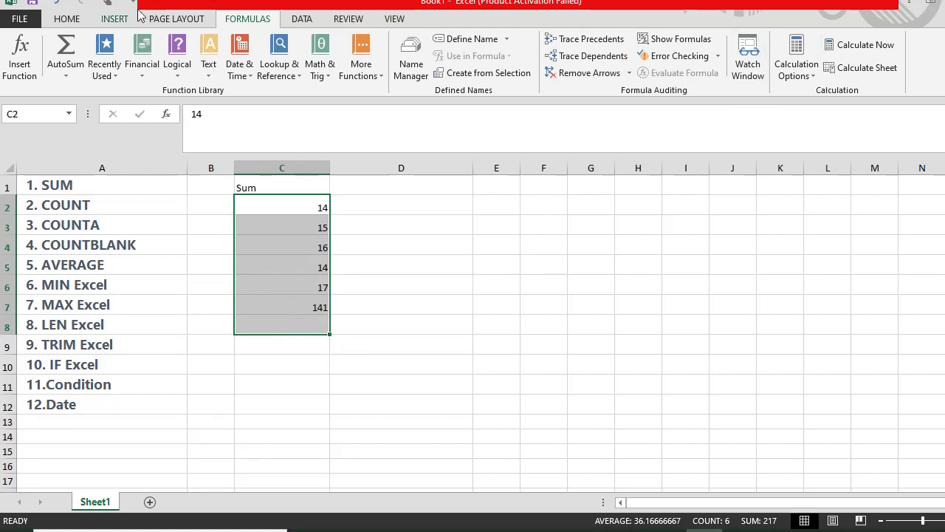
- AutoSum the Sum column into C8 as =SUM(C2:C7), giving 217, and verify its range
{"action": "left_click", "coordinate": [68, 20]}
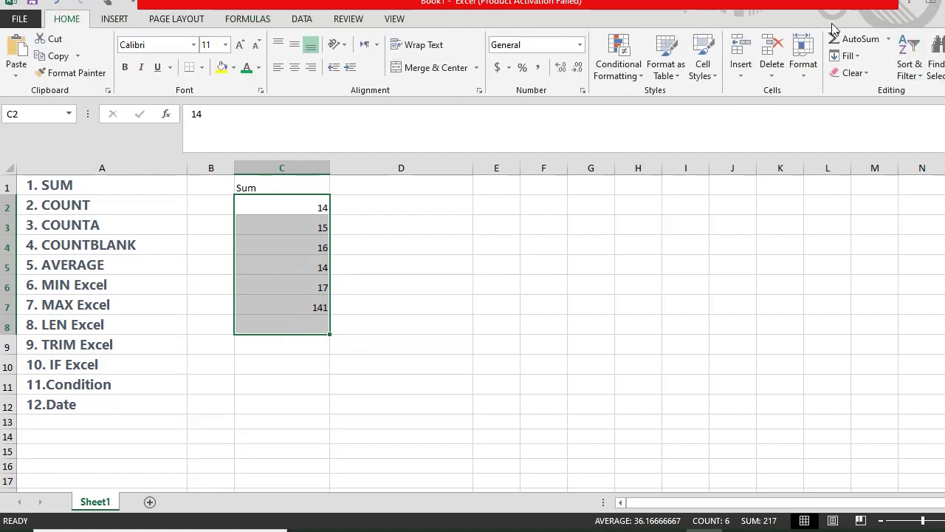
{"action": "left_click", "coordinate": [862, 42]}
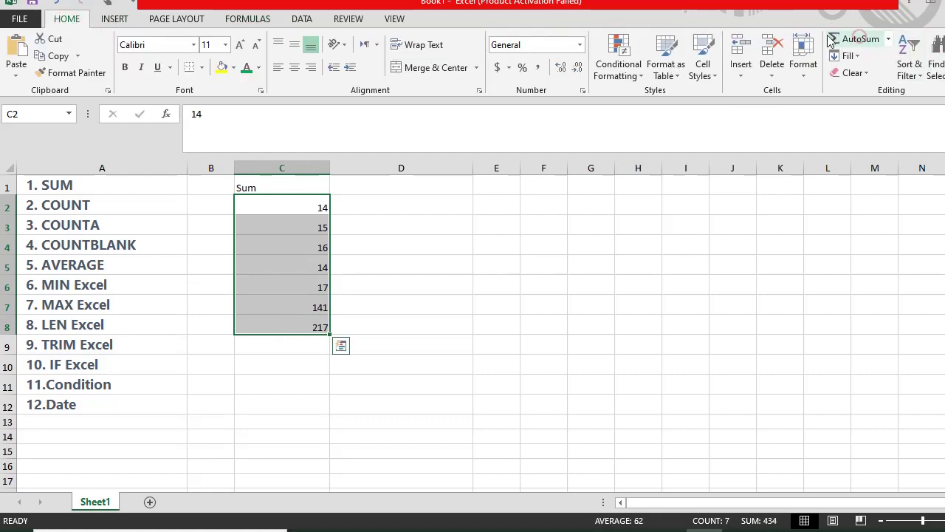
{"action": "left_click", "coordinate": [317, 326]}
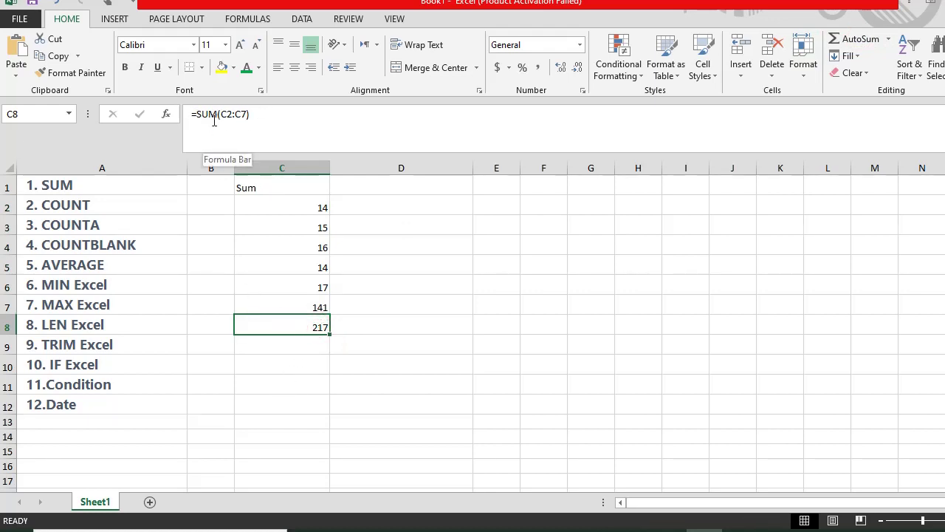
{"action": "left_click", "coordinate": [307, 207]}
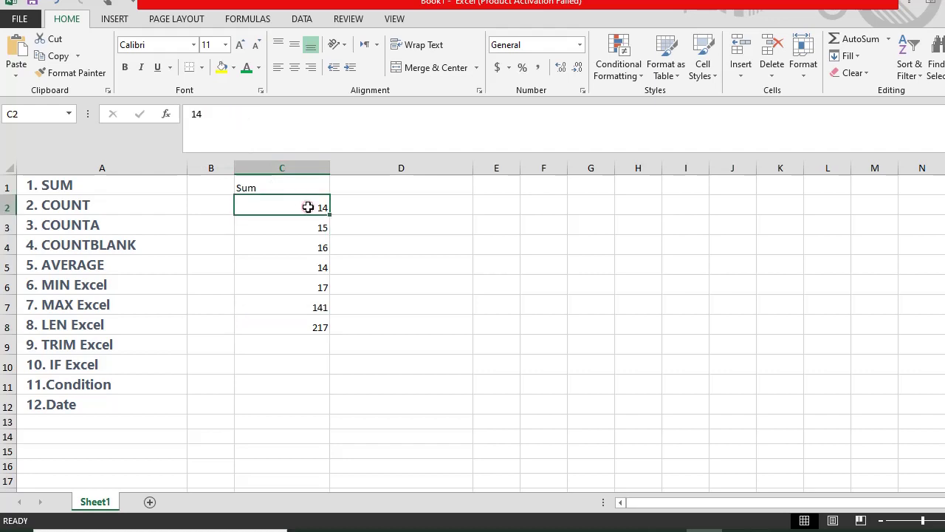
{"action": "left_click", "coordinate": [308, 309]}
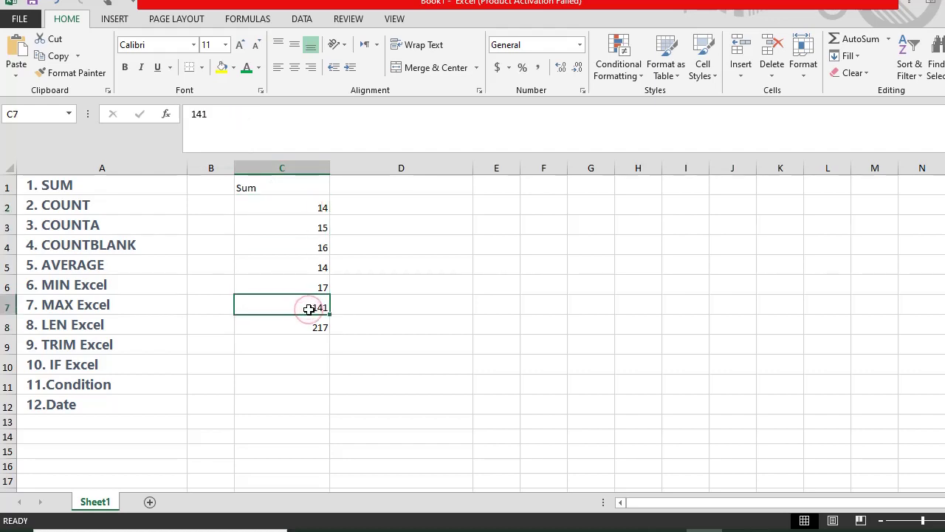
{"action": "left_click", "coordinate": [310, 322]}
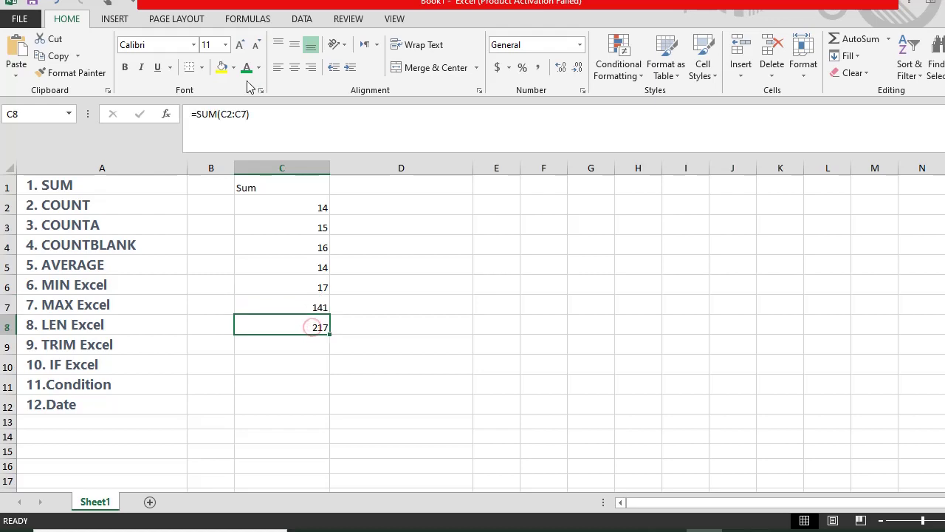
{"action": "left_click", "coordinate": [224, 115]}
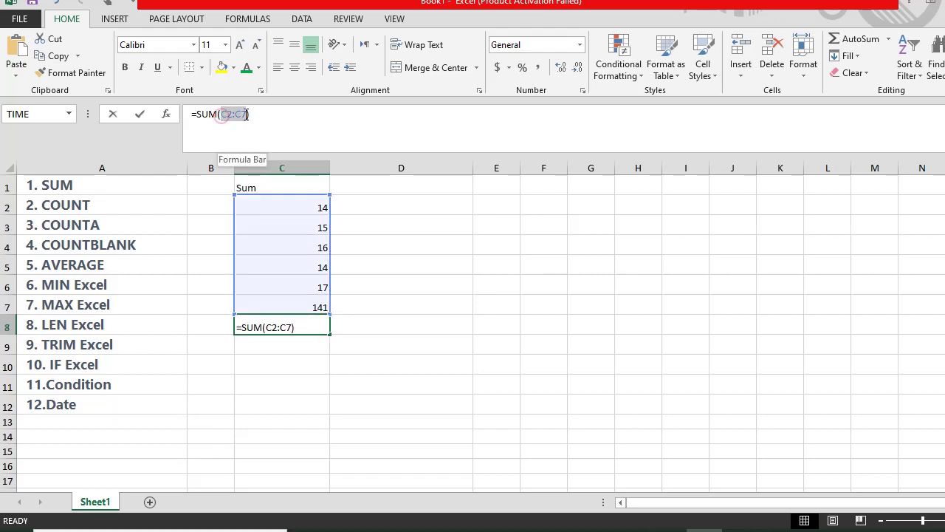
{"action": "key", "text": "Return"}
{"action": "left_click", "coordinate": [296, 323]}
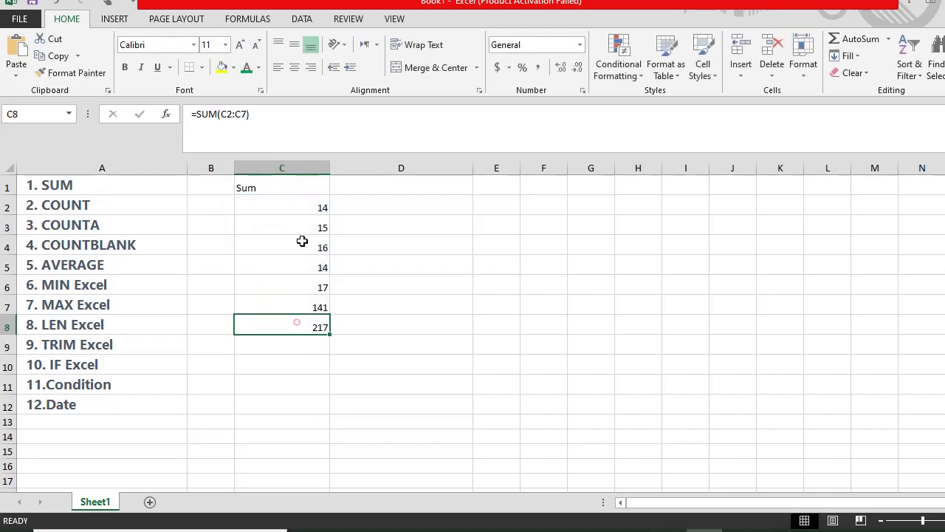
- Add a Count heading in D1 with 1, 48 and 56 in D2:D4
{"action": "left_click", "coordinate": [401, 186]}
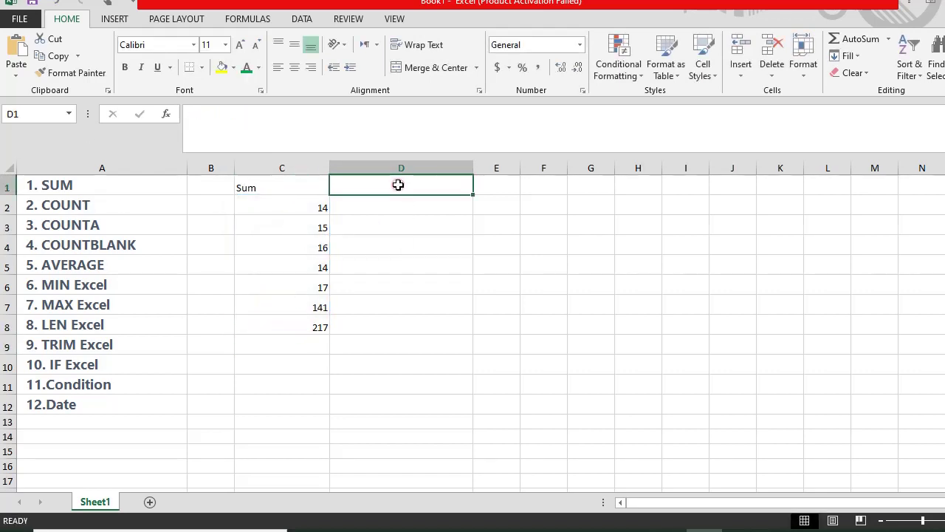
{"action": "type", "text": "Count"}
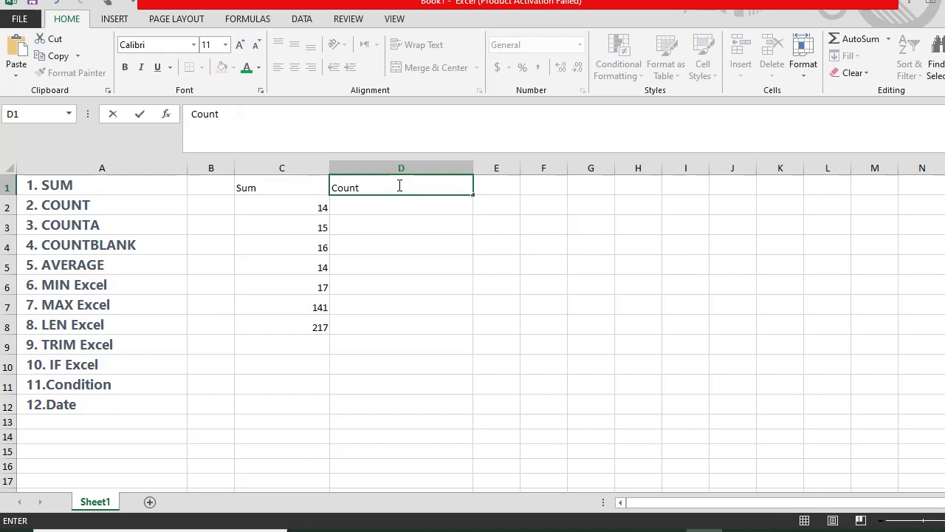
{"action": "key", "text": "Return"}
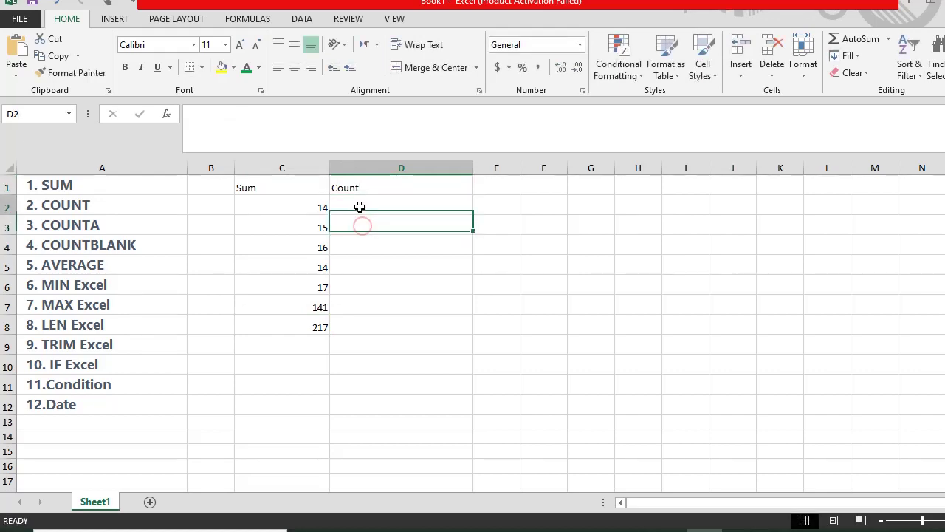
{"action": "type", "text": "1"}
{"action": "key", "text": "Return"}
{"action": "type", "text": "48"}
{"action": "key", "text": "Return"}
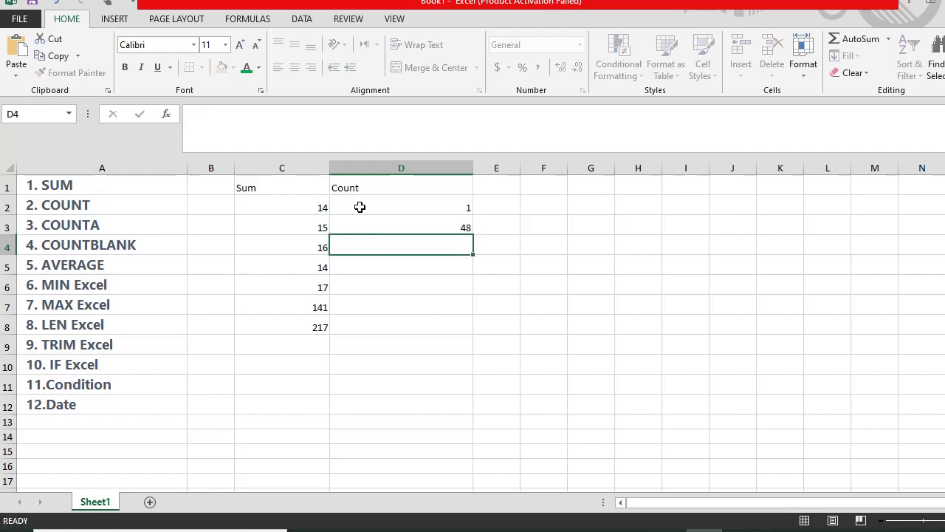
{"action": "type", "text": "56"}
{"action": "key", "text": "Return"}
- Enter 17, 15 and 18 in D5:D7, then select D2:D8 and row 8 C8:K8
{"action": "type", "text": "1"}
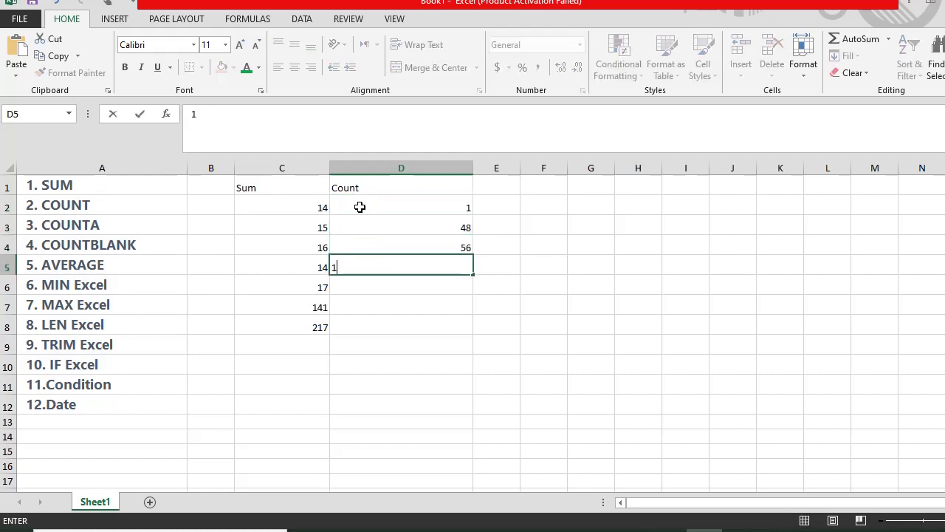
{"action": "type", "text": "7"}
{"action": "key", "text": "Return"}
{"action": "type", "text": "15"}
{"action": "key", "text": "Return"}
{"action": "key", "text": "Return"}
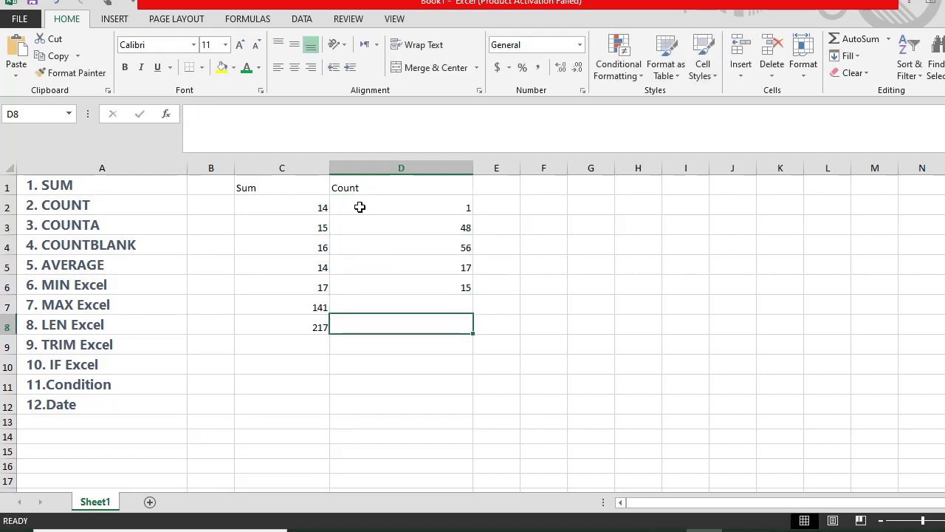
{"action": "key", "text": "Up"}
{"action": "type", "text": "1"}
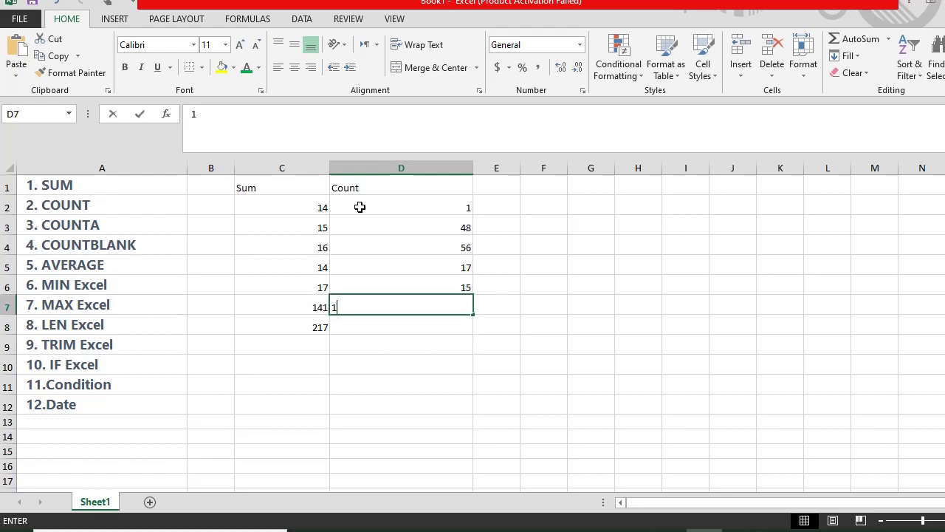
{"action": "type", "text": "8"}
{"action": "key", "text": "Return"}
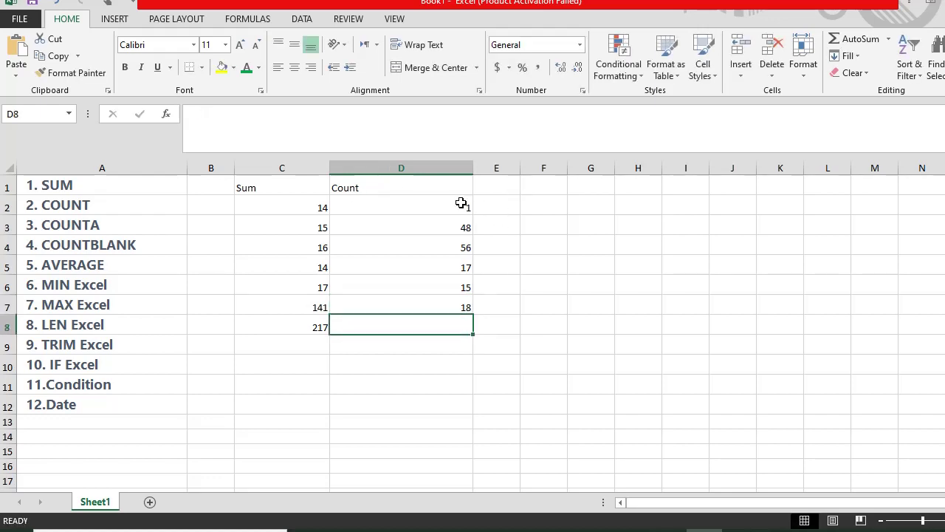
{"action": "left_click_drag", "start_coordinate": [454, 207], "coordinate": [439, 320]}
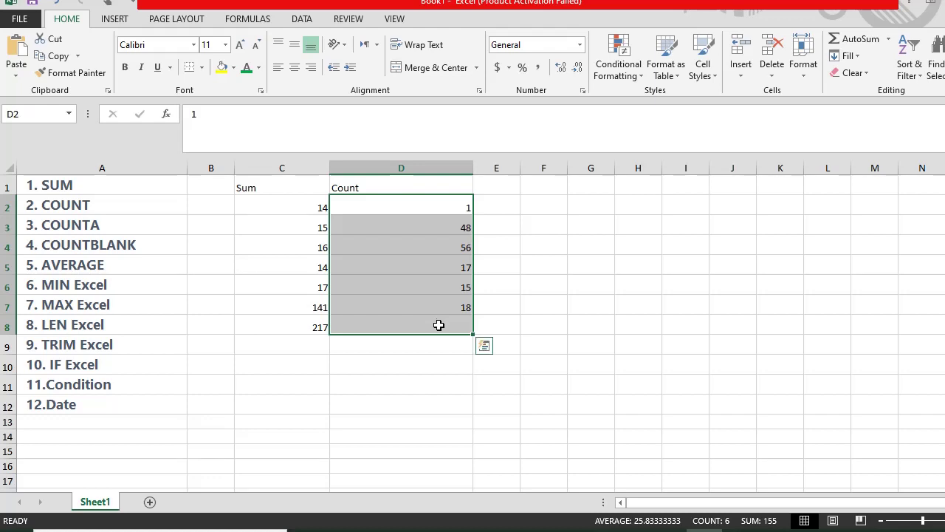
{"action": "left_click_drag", "start_coordinate": [297, 327], "coordinate": [765, 325]}
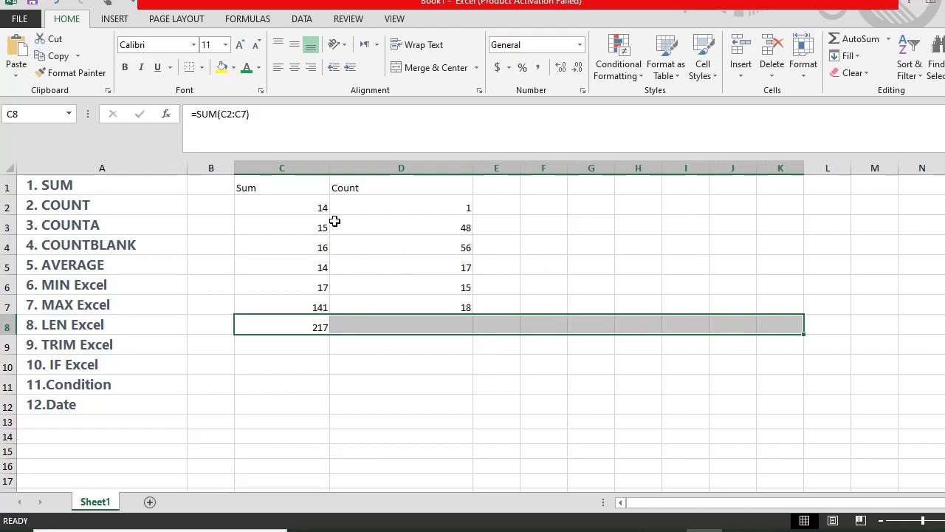
- Fill C8:K8 green and make the 217 total bold
{"action": "left_click", "coordinate": [233, 67]}
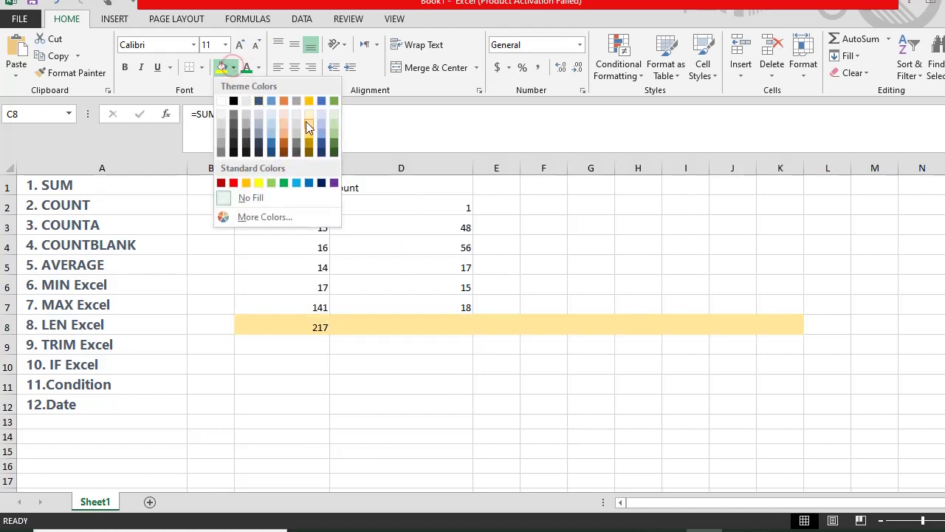
{"action": "left_click", "coordinate": [335, 135]}
{"action": "left_click", "coordinate": [125, 67]}
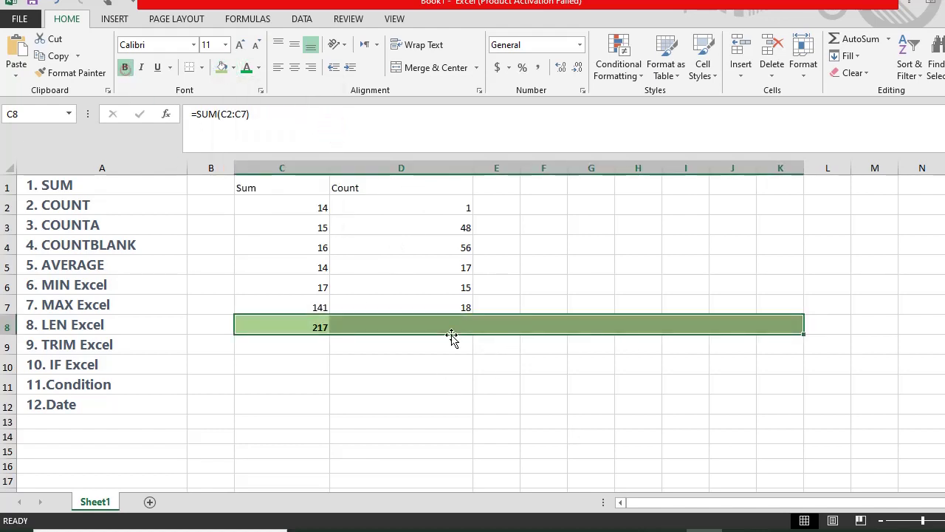
{"action": "left_click", "coordinate": [454, 325]}
- Count the numbers in D2:D7 into D8 with AutoSum Count Numbers, returning 6
{"action": "left_click", "coordinate": [443, 183]}
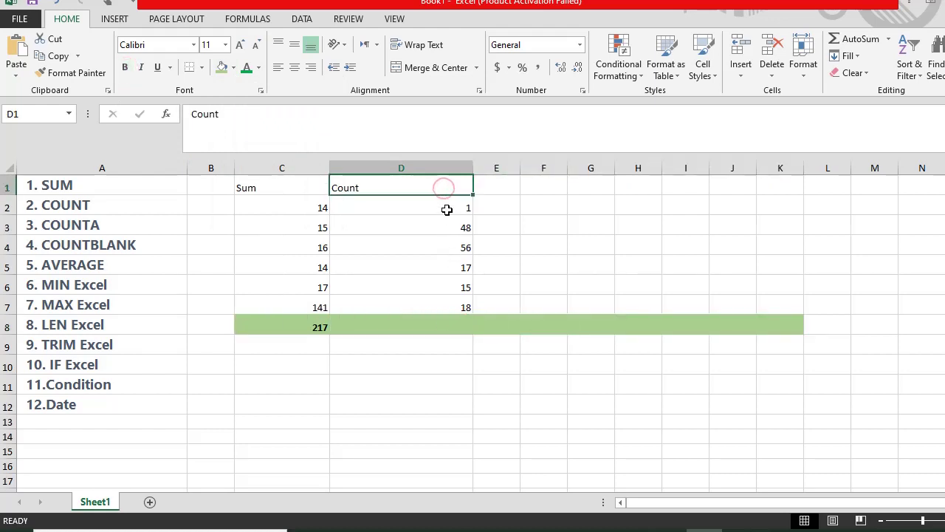
{"action": "left_click", "coordinate": [443, 203]}
{"action": "left_click_drag", "start_coordinate": [444, 203], "coordinate": [444, 316]}
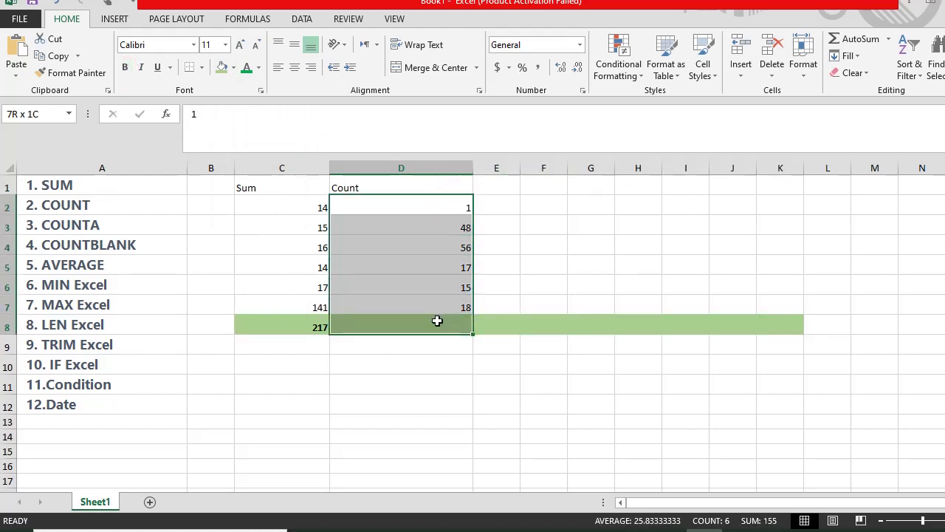
{"action": "left_click", "coordinate": [889, 41]}
{"action": "left_click", "coordinate": [864, 92]}
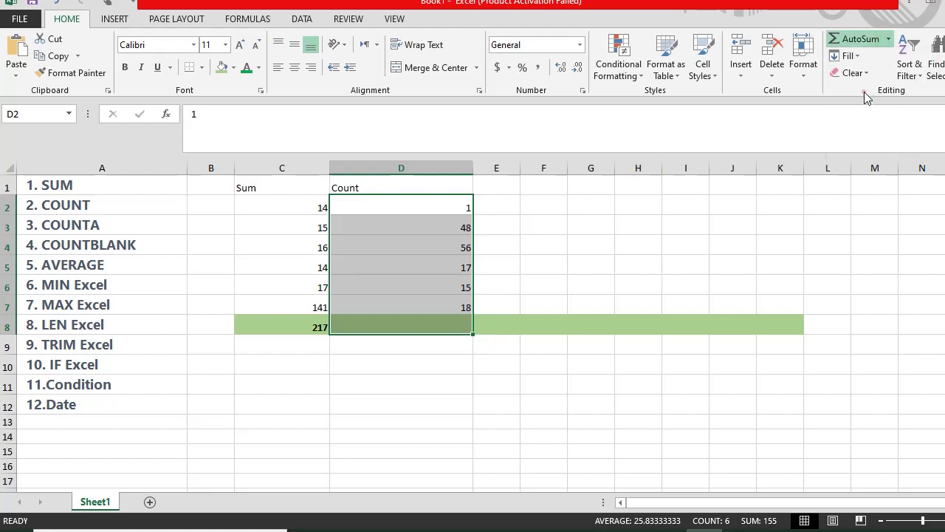
{"action": "left_click", "coordinate": [437, 324]}
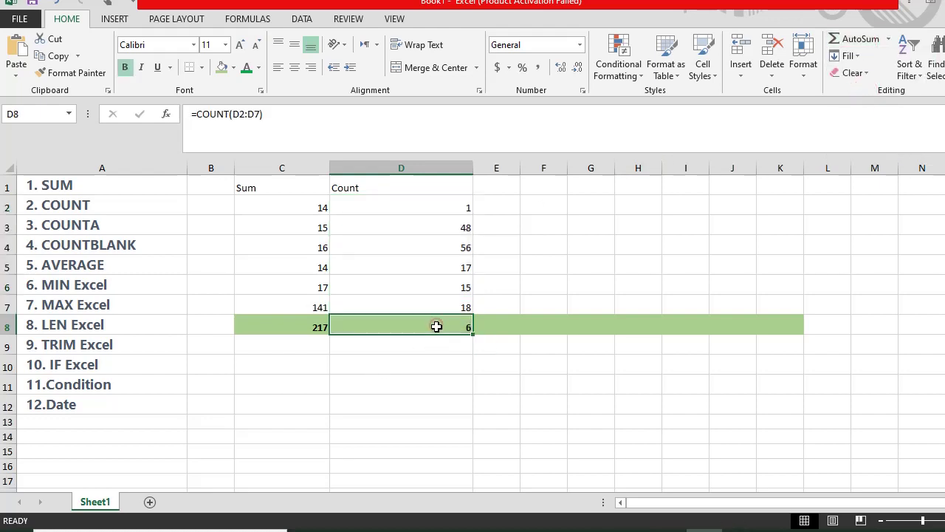
- Review the Count column values against the =COUNT(D2:D7) result in D8
{"action": "left_click", "coordinate": [451, 207]}
{"action": "left_click", "coordinate": [451, 228]}
{"action": "left_click", "coordinate": [452, 251]}
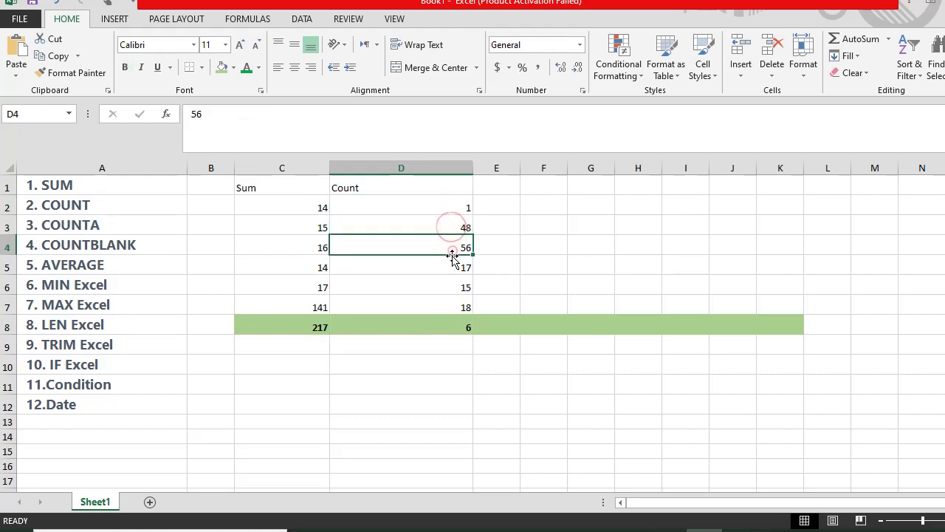
{"action": "left_click", "coordinate": [450, 266]}
{"action": "left_click", "coordinate": [448, 284]}
{"action": "left_click", "coordinate": [450, 307]}
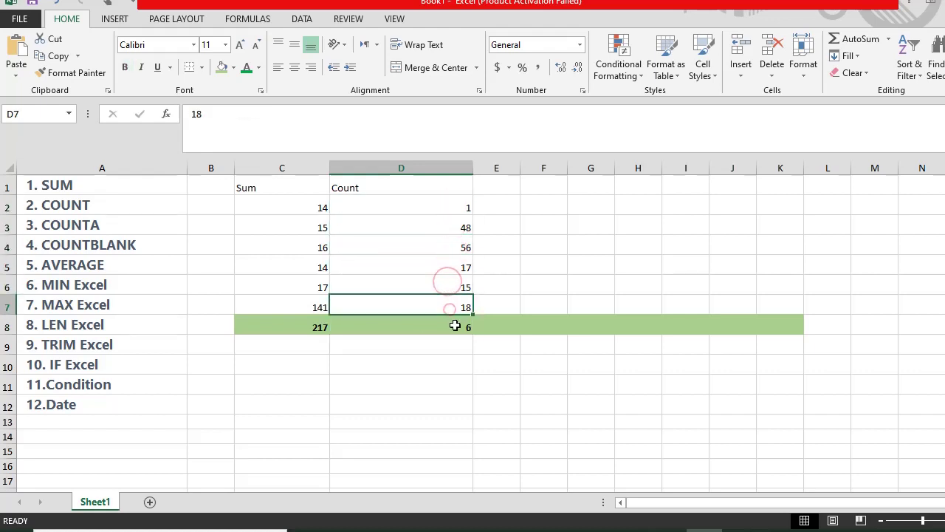
{"action": "left_click", "coordinate": [454, 326]}
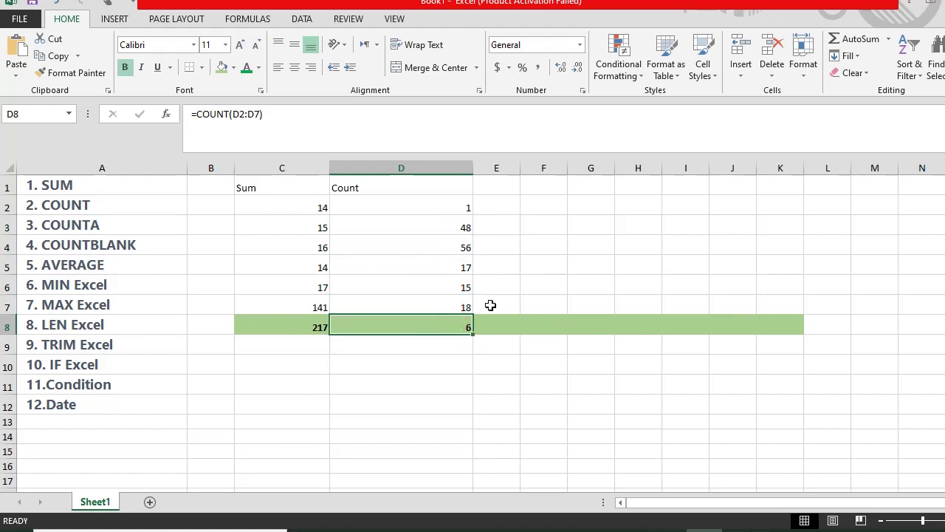
{"action": "left_click", "coordinate": [452, 190]}
{"action": "left_click", "coordinate": [435, 206]}
{"action": "left_click", "coordinate": [441, 228]}
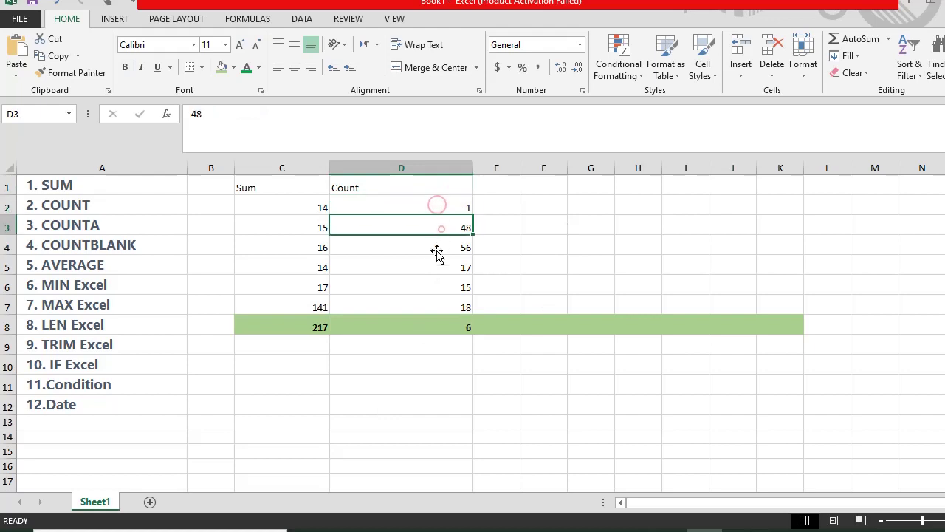
{"action": "left_click", "coordinate": [430, 261]}
{"action": "left_click", "coordinate": [431, 289]}
{"action": "left_click", "coordinate": [433, 229]}
{"action": "left_click", "coordinate": [428, 208]}
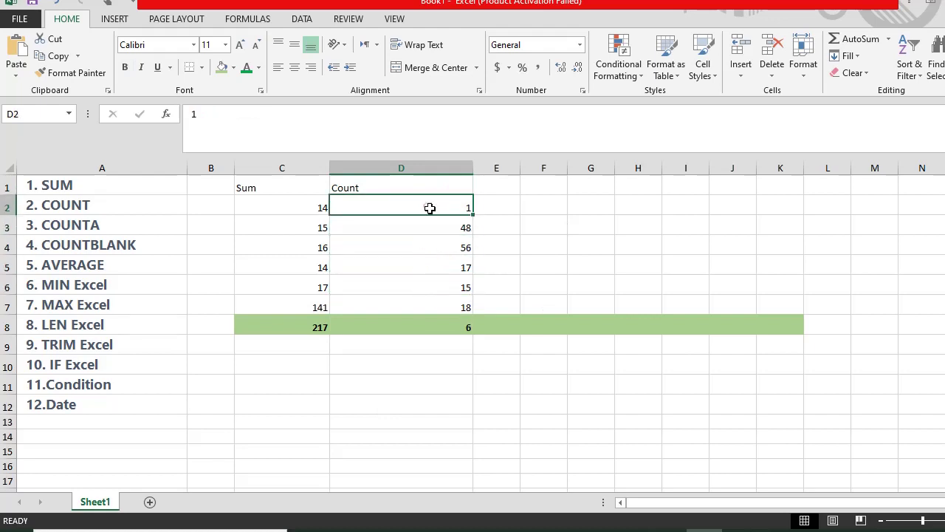
{"action": "left_click", "coordinate": [431, 226]}
{"action": "left_click", "coordinate": [435, 246]}
{"action": "left_click", "coordinate": [450, 329]}
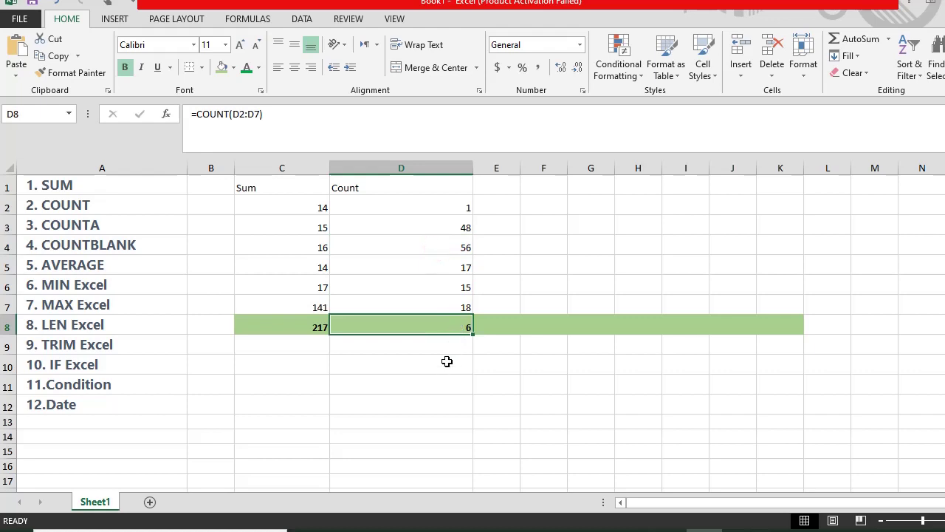
{"action": "key", "text": "Delete"}
{"action": "left_click", "coordinate": [447, 361]}
{"action": "left_click", "coordinate": [446, 323]}
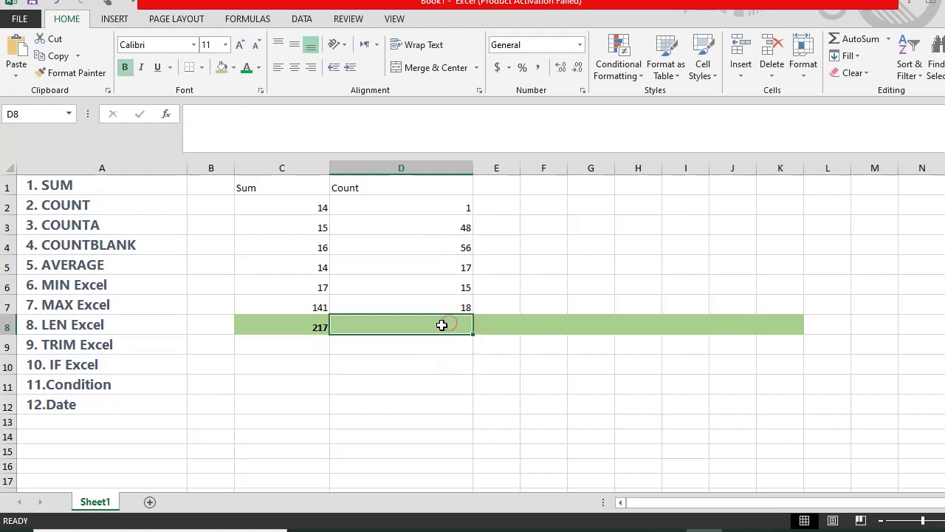
{"action": "type", "text": "="}
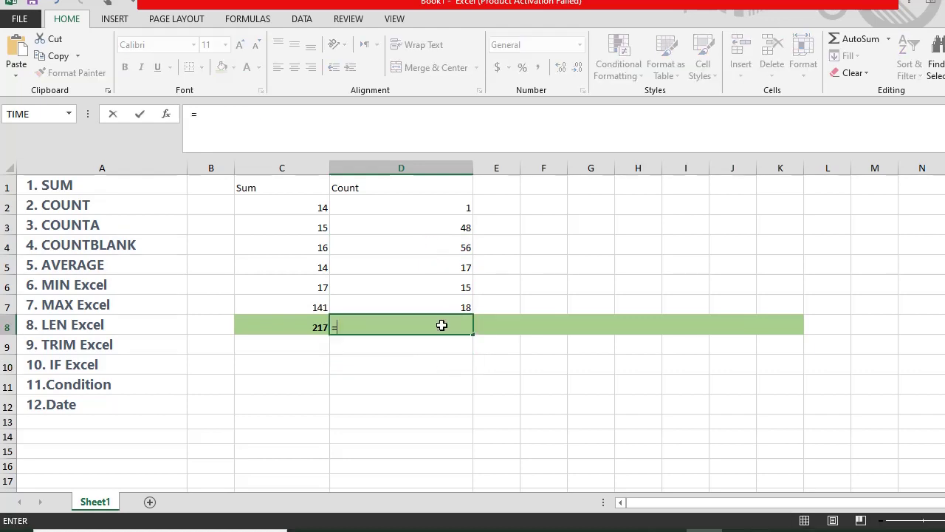
{"action": "type", "text": "c"}
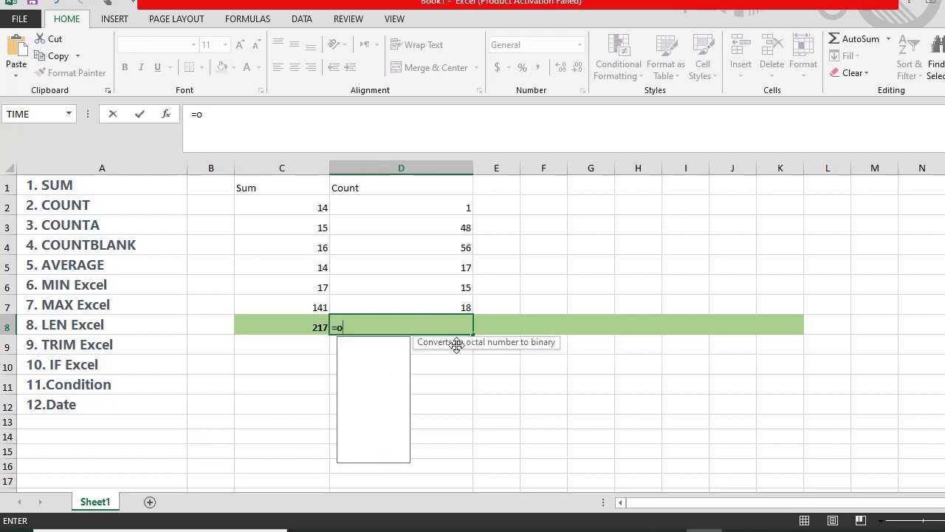
{"action": "type", "text": "ount"}
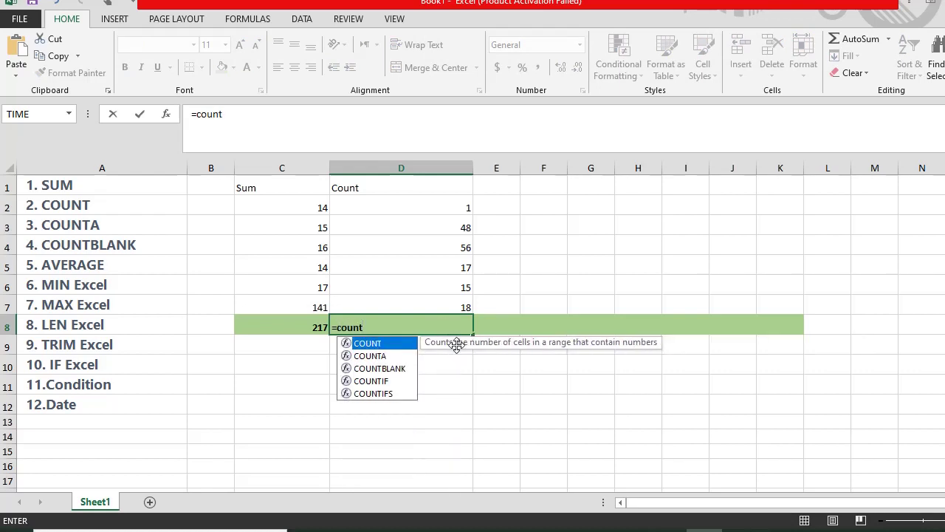
{"action": "type", "text": "("}
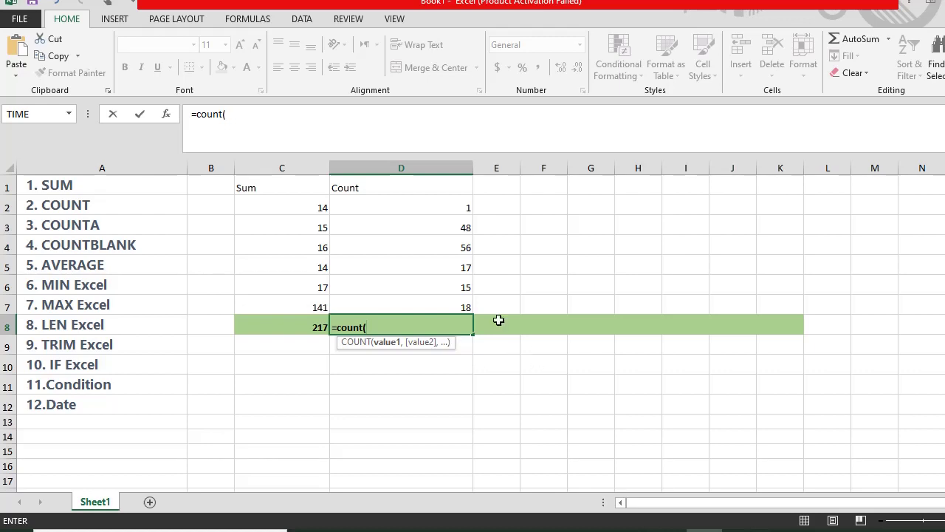
{"action": "left_click", "coordinate": [446, 207]}
{"action": "left_click_drag", "start_coordinate": [446, 205], "coordinate": [443, 300]}
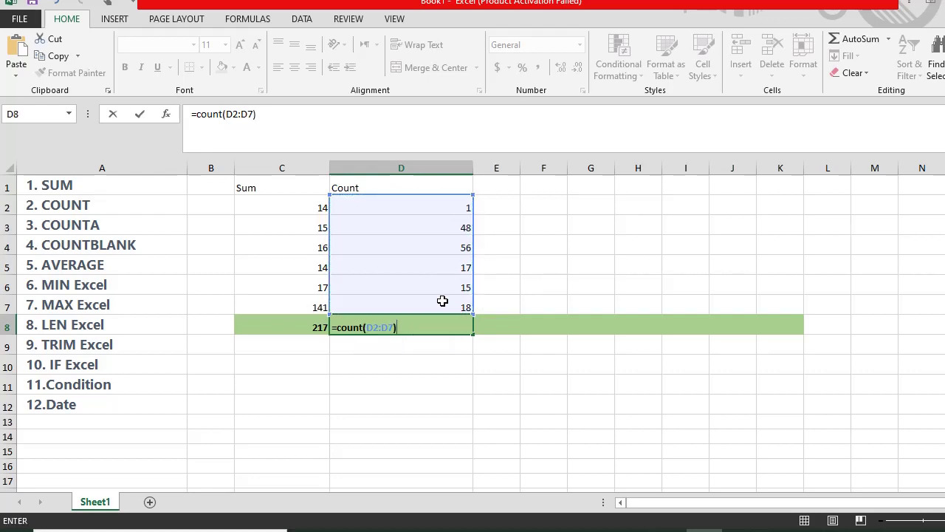
{"action": "key", "text": "Return"}
{"action": "left_click", "coordinate": [448, 327]}
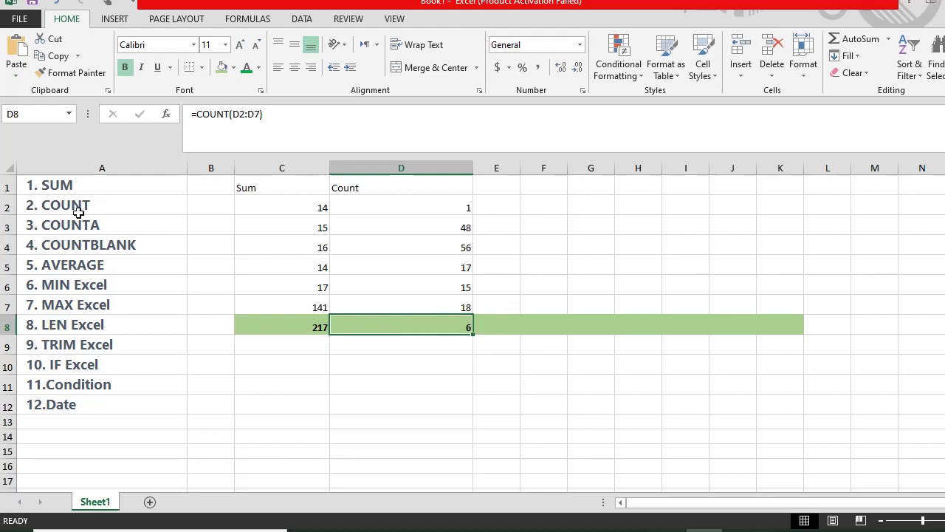
- Widen column E and add a CountA heading in E1
{"action": "left_click", "coordinate": [511, 188]}
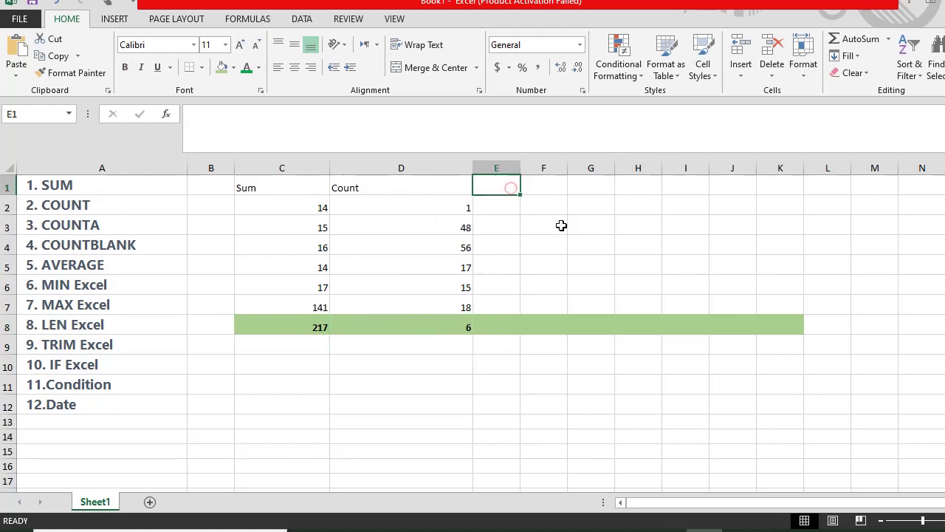
{"action": "left_click_drag", "start_coordinate": [520, 168], "coordinate": [578, 167]}
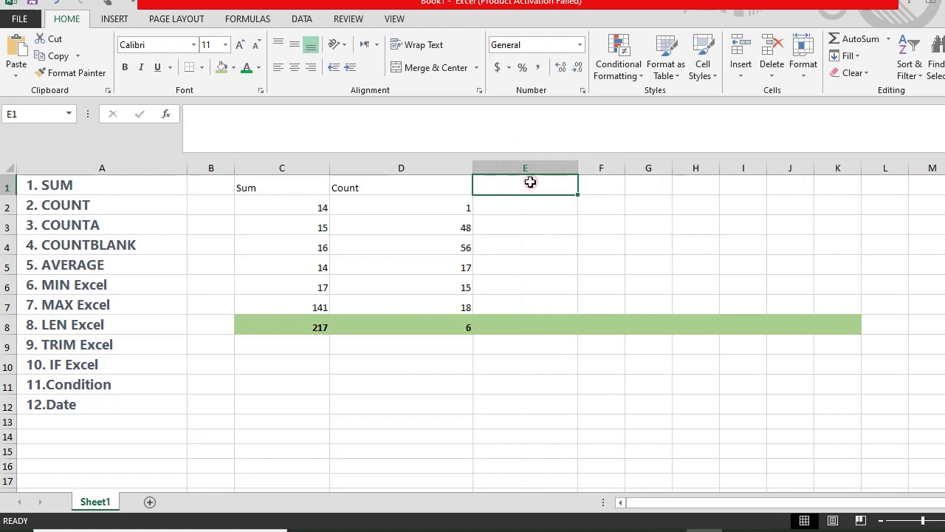
{"action": "type", "text": "Count"}
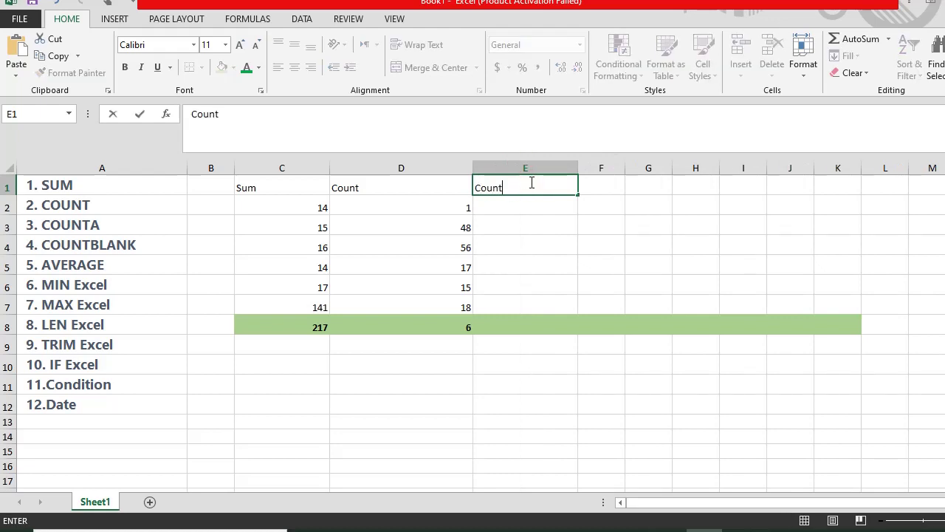
{"action": "type", "text": "A"}
{"action": "key", "text": "Return"}
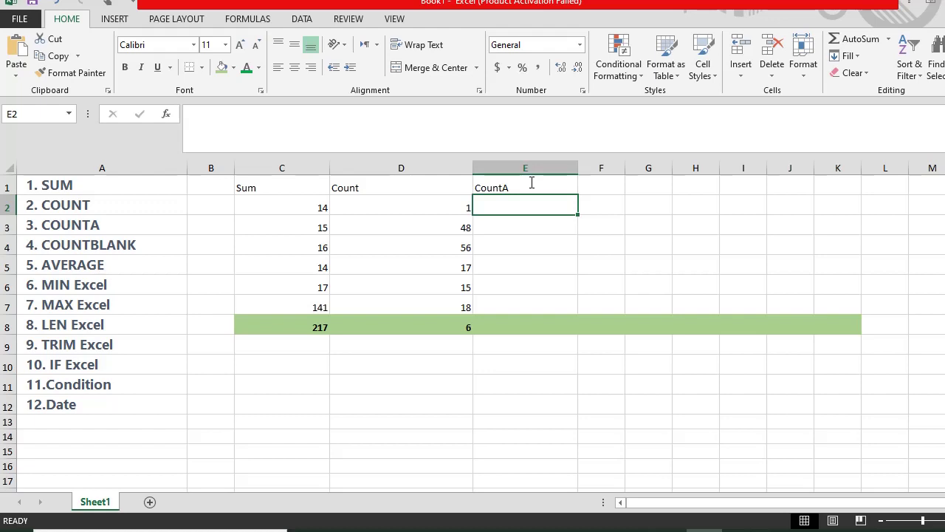
- Enter Chair, Table and Computer in E2:E4
{"action": "type", "text": "Chair"}
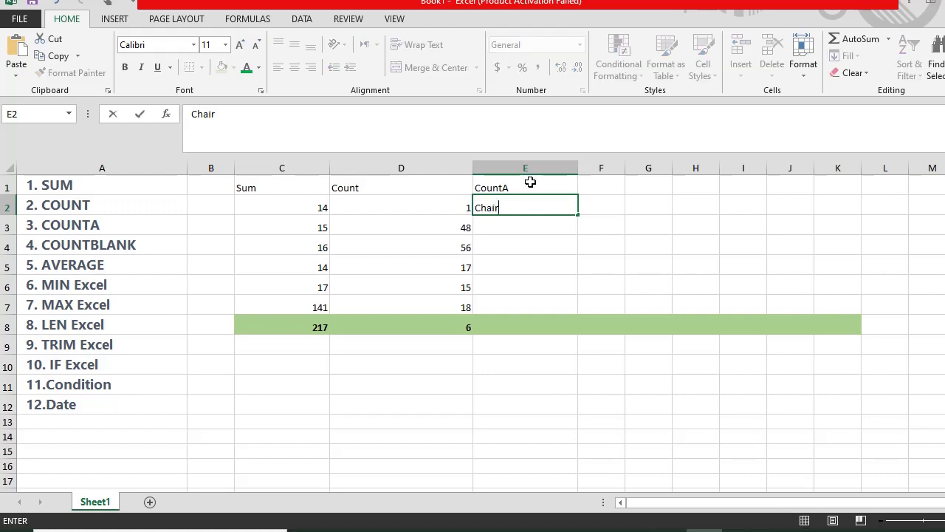
{"action": "key", "text": "Return"}
{"action": "type", "text": "Tabl"}
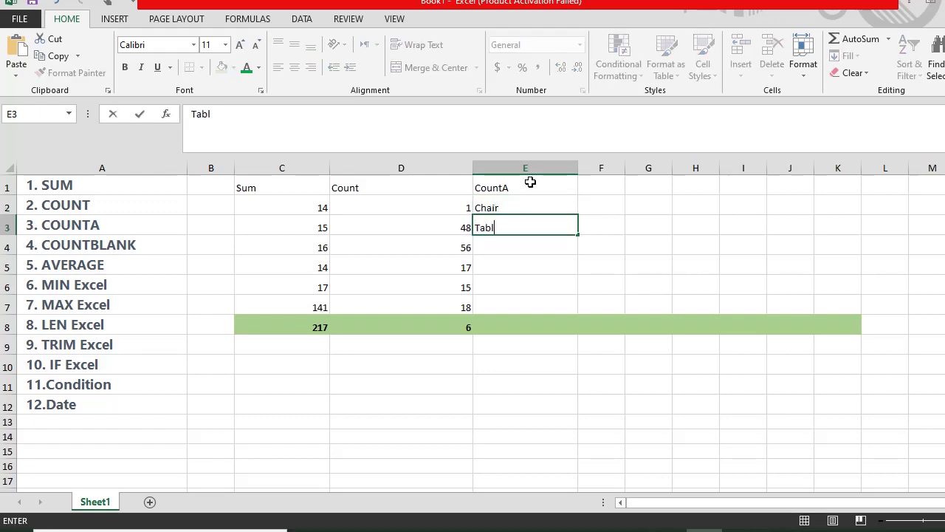
{"action": "type", "text": "e"}
{"action": "key", "text": "Return"}
{"action": "type", "text": "cou"}
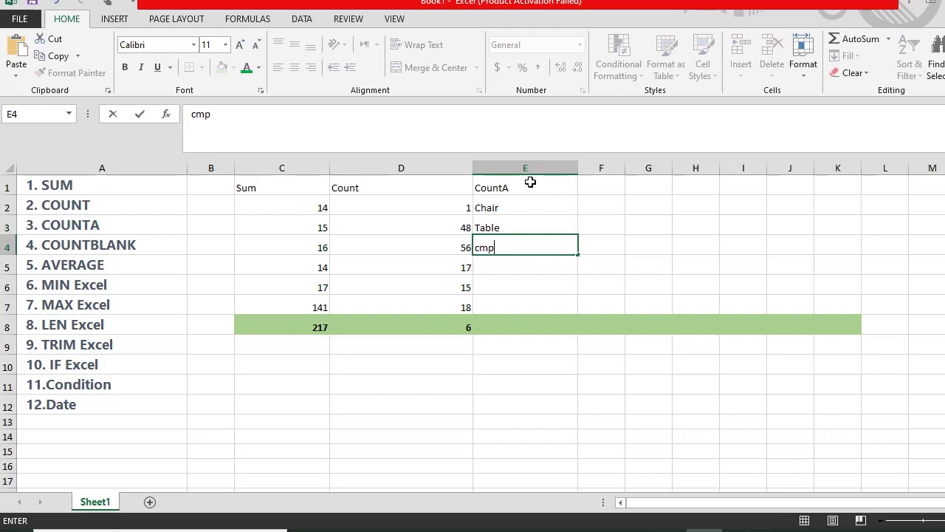
{"action": "key", "text": "BackSpace"}
{"action": "key", "text": "BackSpace"}
{"action": "key", "text": "BackSpace"}
{"action": "type", "text": "Computer"}
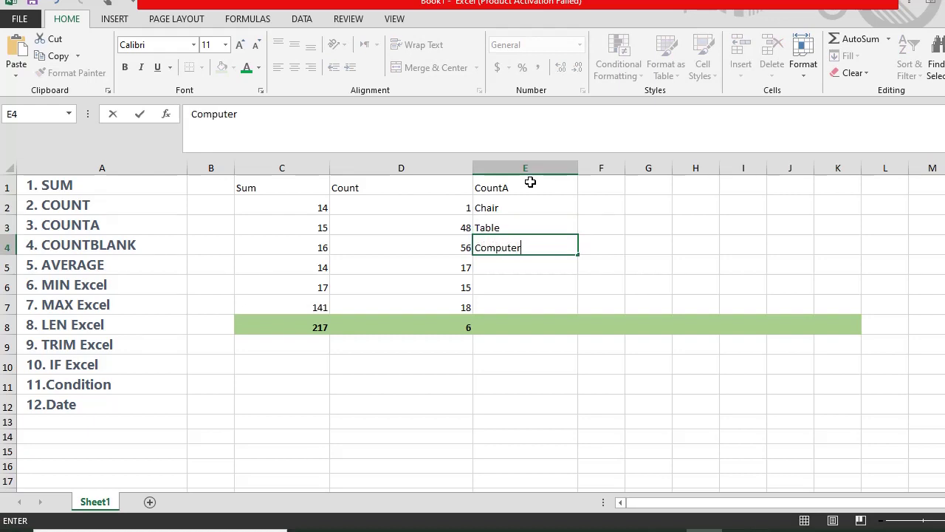
{"action": "key", "text": "Return"}
- Enter Pen, Book and Mobile in E5:E7, fixing typos, and move to E8
{"action": "type", "text": "="}
{"action": "key", "text": "BackSpace"}
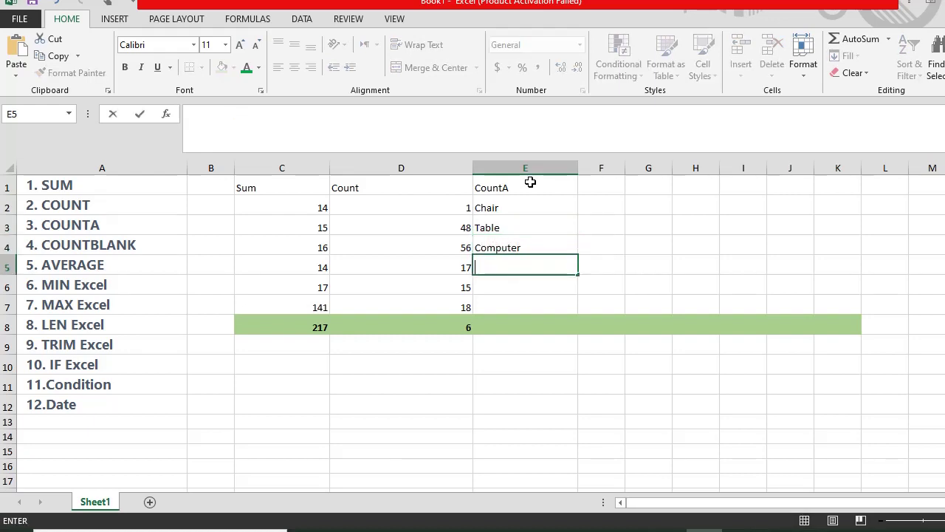
{"action": "type", "text": "Pen"}
{"action": "key", "text": "Return"}
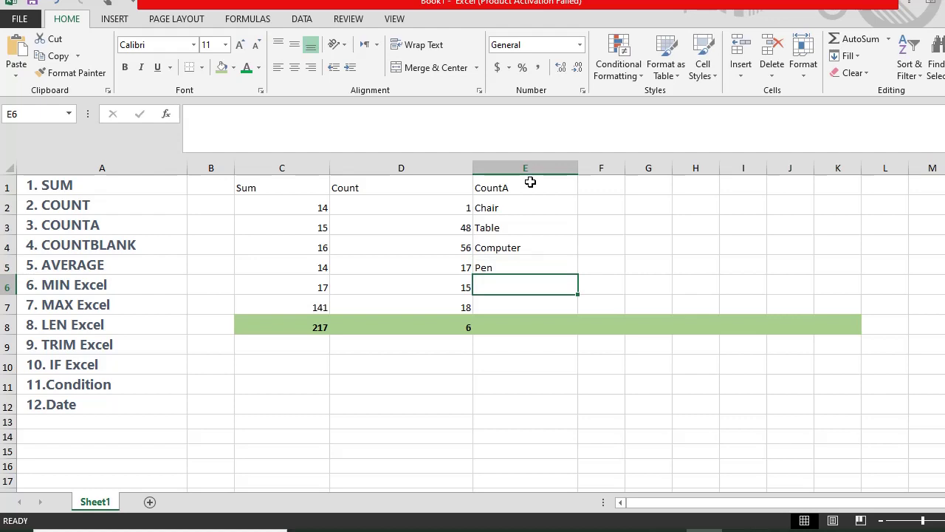
{"action": "type", "text": "Book"}
{"action": "key", "text": "Return"}
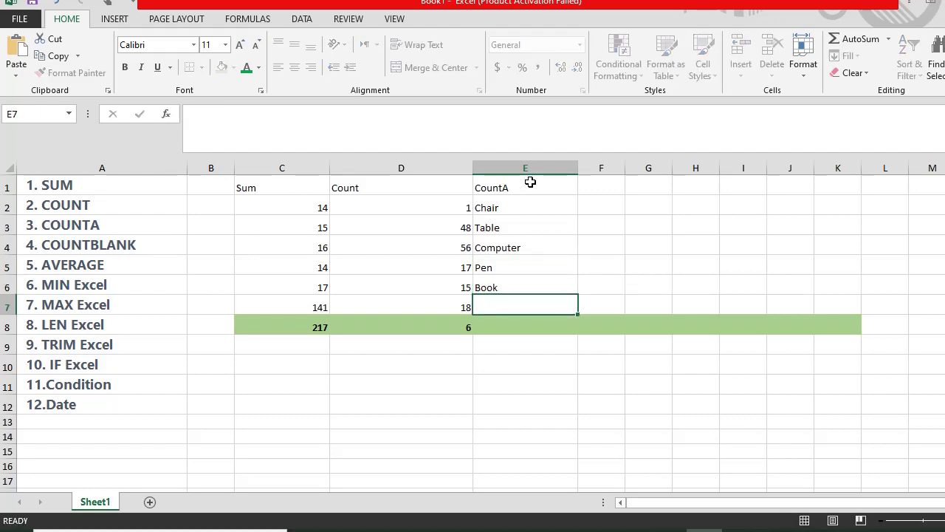
{"action": "type", "text": "Mobnli"}
{"action": "key", "text": "BackSpace"}
{"action": "key", "text": "BackSpace"}
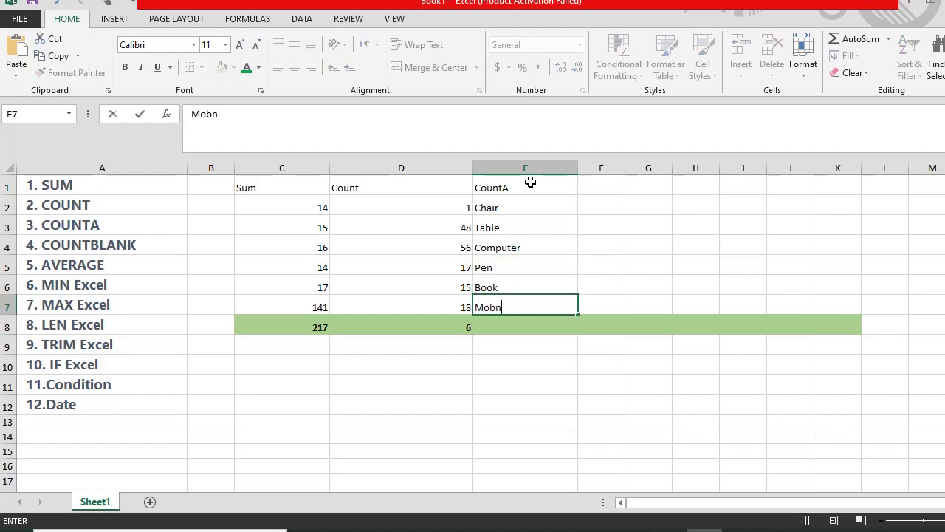
{"action": "type", "text": "e"}
{"action": "key", "text": "Return"}
{"action": "key", "text": "Up"}
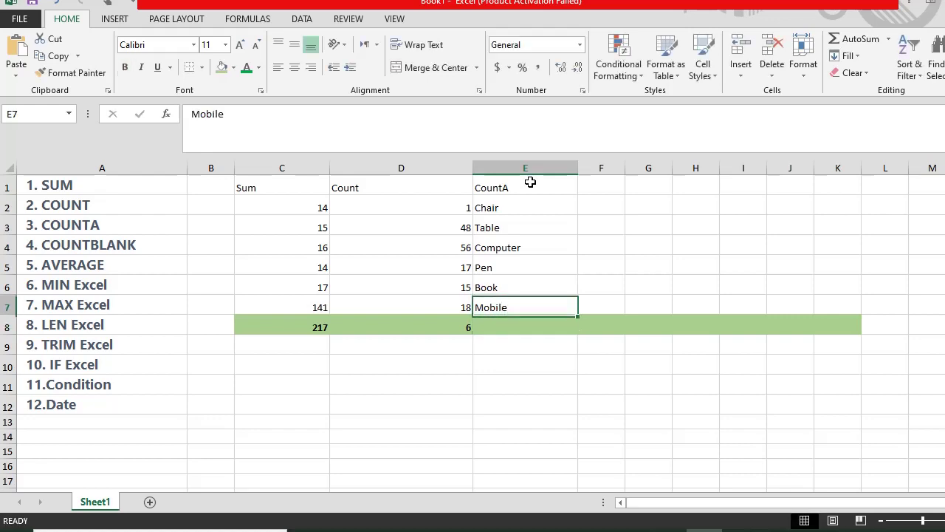
{"action": "key", "text": "Up"}
{"action": "key", "text": "Up"}
{"action": "key", "text": "Up"}
{"action": "key", "text": "Up"}
{"action": "key", "text": "Up"}
{"action": "key", "text": "Up"}
{"action": "key", "text": "Down"}
{"action": "key", "text": "Down"}
{"action": "key", "text": "Down"}
{"action": "key", "text": "Down"}
{"action": "key", "text": "Down"}
{"action": "key", "text": "Down"}
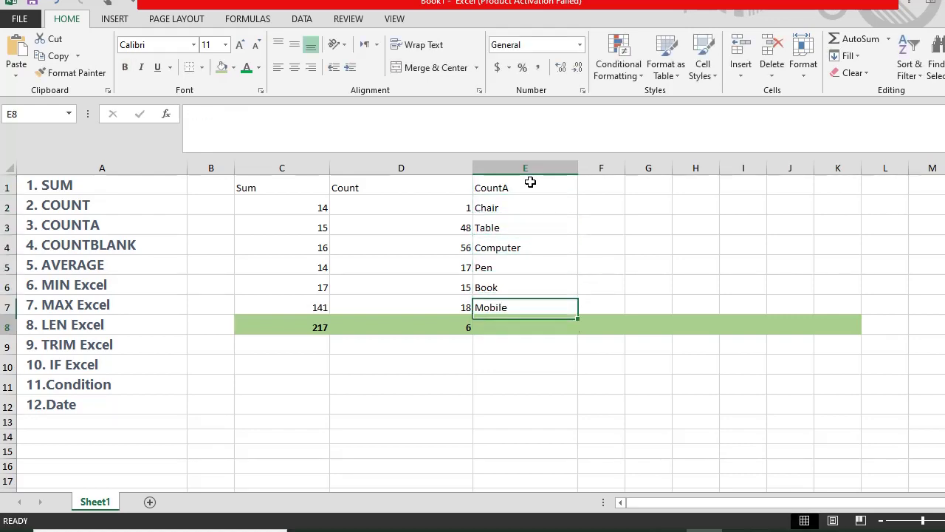
{"action": "key", "text": "Down"}
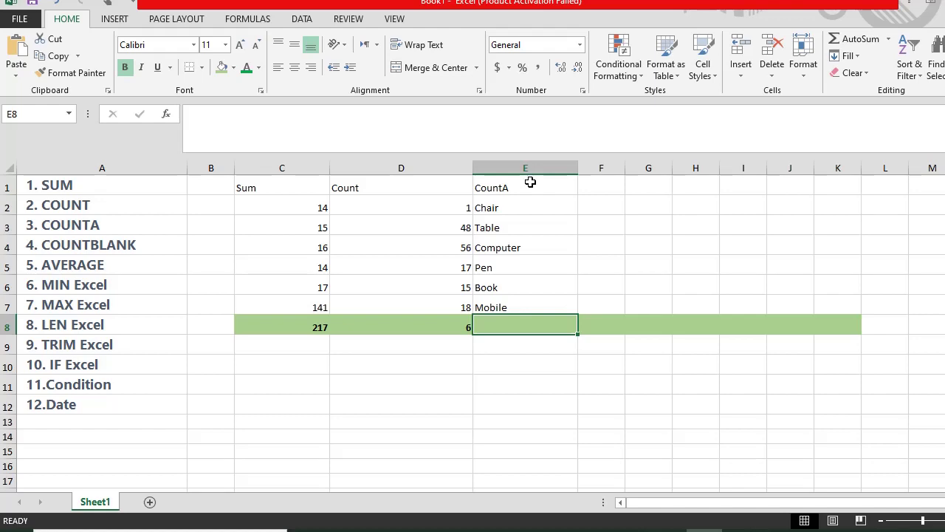
- Enter =COUNTA(E2:E7) in E8, returning 6 for the item names
{"action": "type", "text": "=Count"}
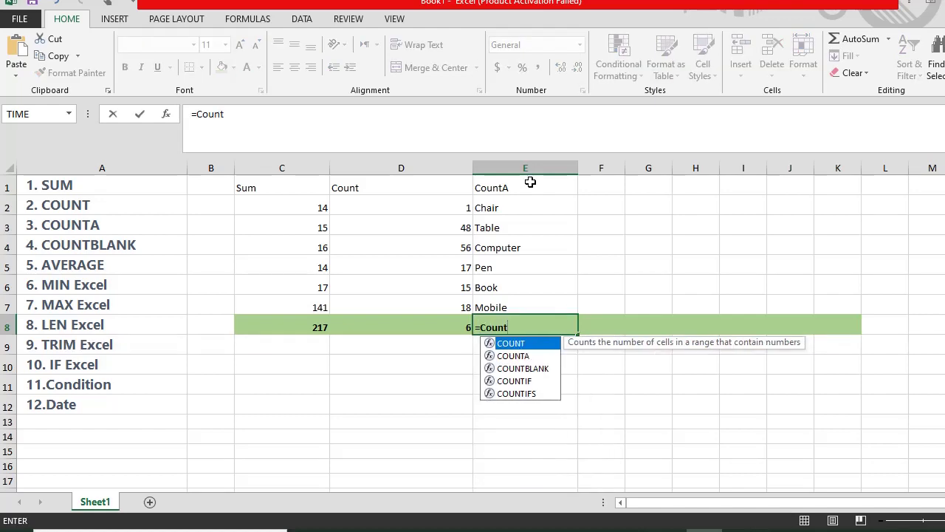
{"action": "type", "text": "("}
{"action": "key", "text": "BackSpace"}
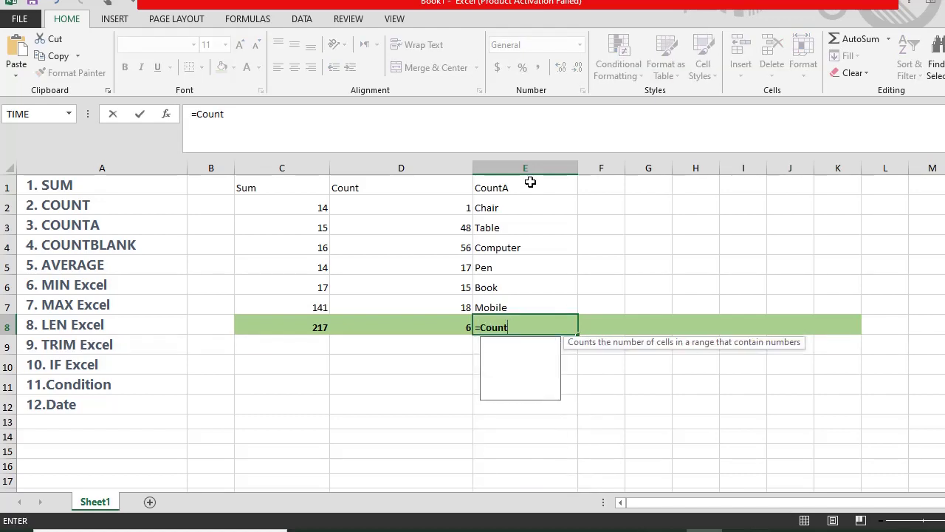
{"action": "type", "text": "a("}
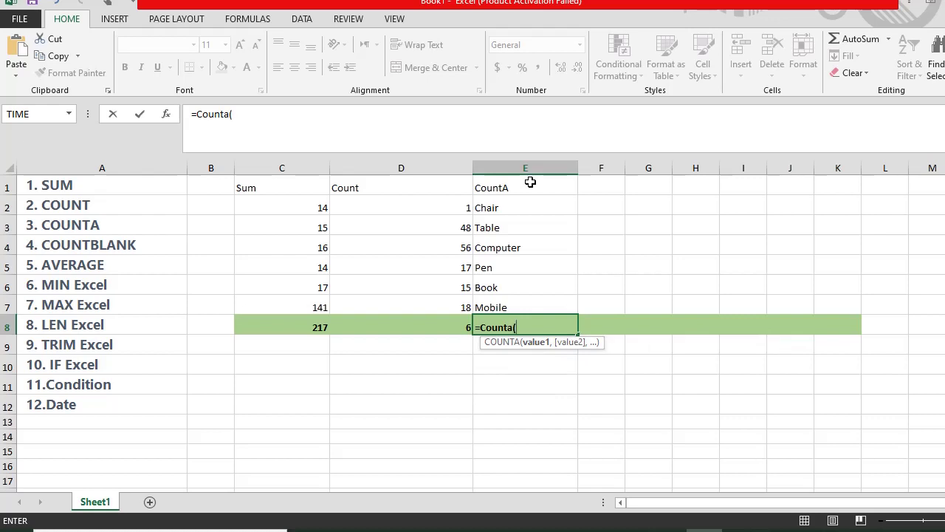
{"action": "left_click_drag", "start_coordinate": [502, 208], "coordinate": [510, 299]}
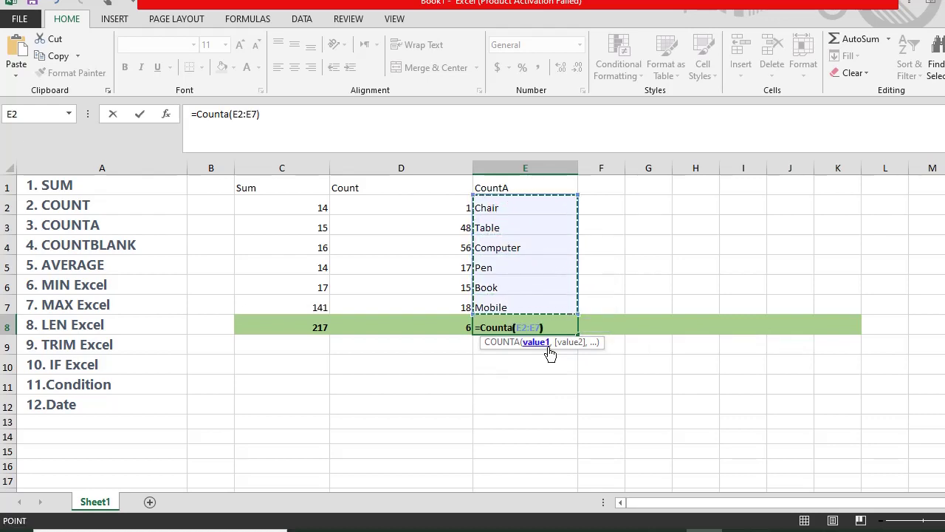
{"action": "key", "text": "Return"}
{"action": "left_click", "coordinate": [552, 322]}
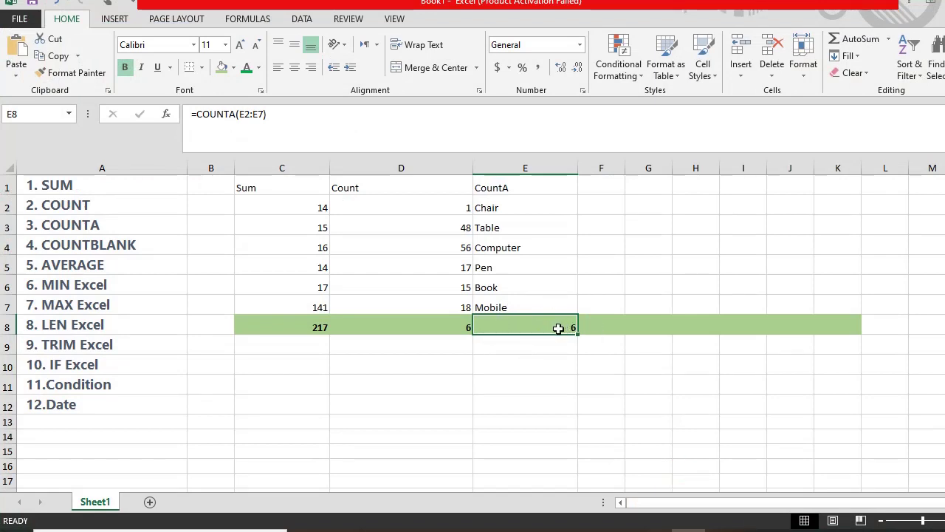
- Switch E8 to COUNT to compare its 0 result, then restore COUNTA and select E2:E7
{"action": "left_click", "coordinate": [553, 326]}
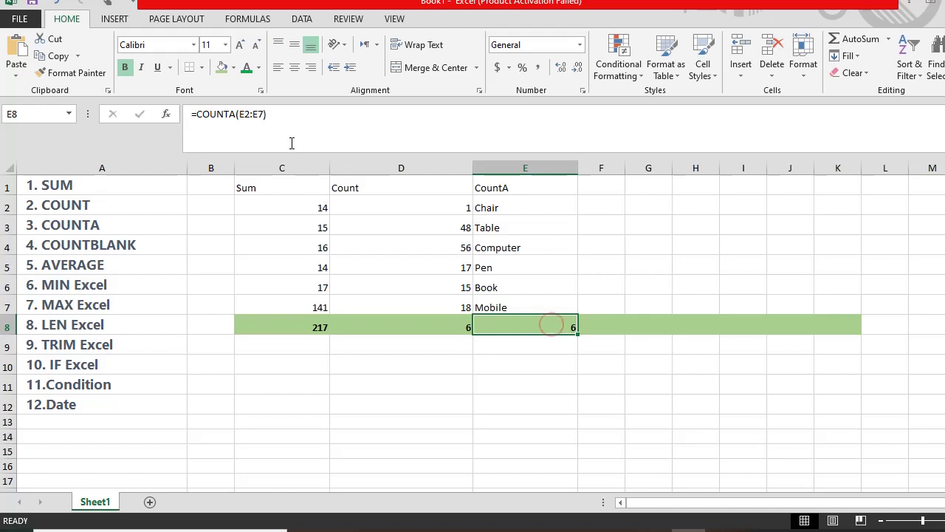
{"action": "left_click", "coordinate": [235, 114]}
{"action": "key", "text": "BackSpace"}
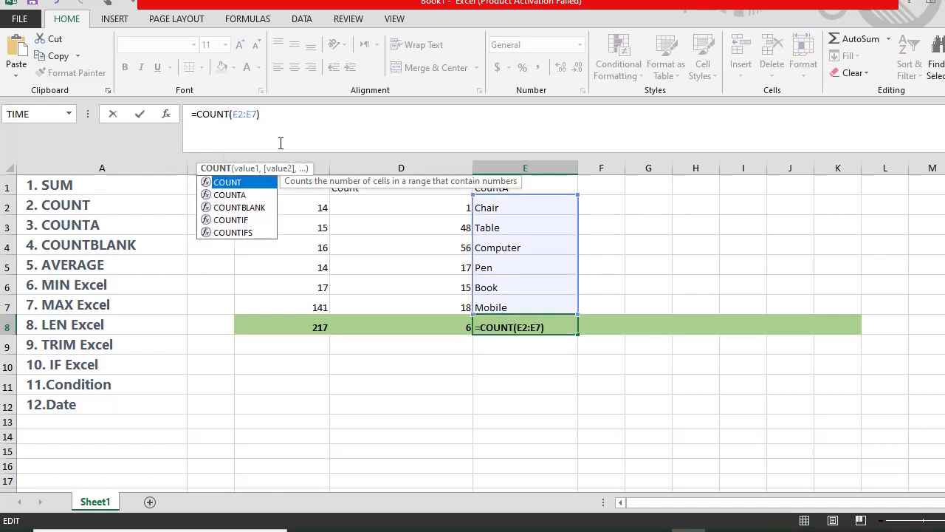
{"action": "key", "text": "Return"}
{"action": "left_click", "coordinate": [539, 325]}
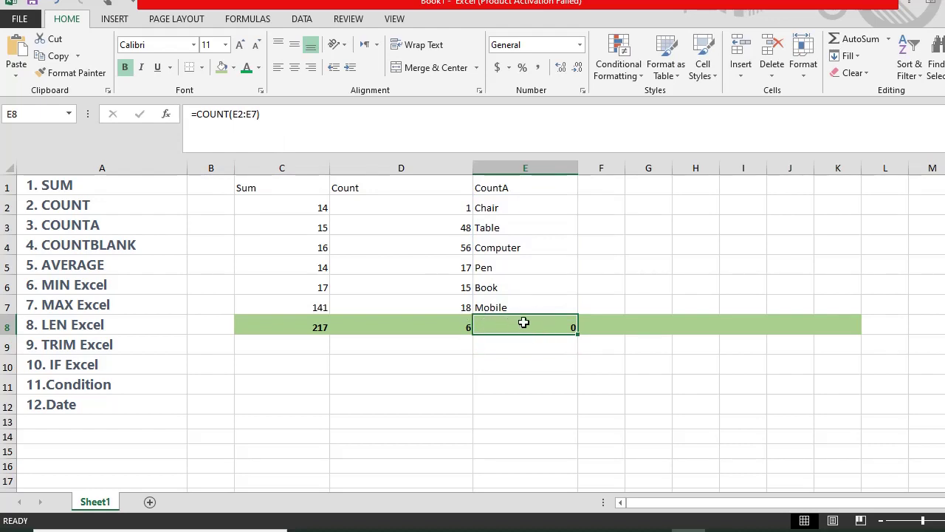
{"action": "left_click", "coordinate": [247, 135]}
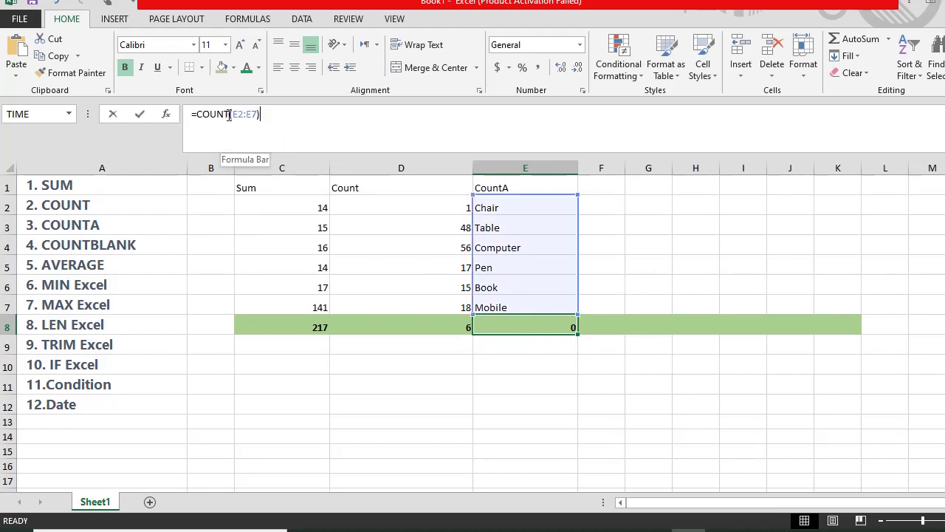
{"action": "type", "text": "A"}
{"action": "key", "text": "Return"}
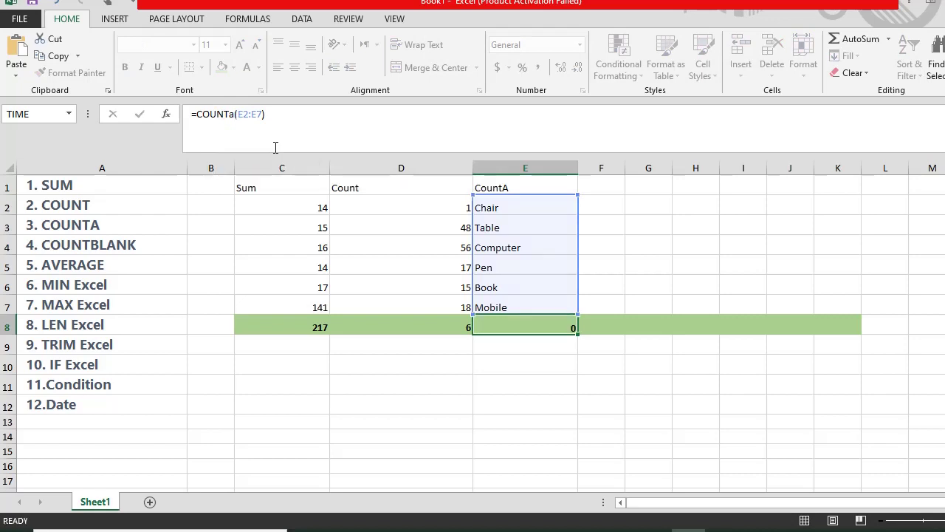
{"action": "left_click", "coordinate": [510, 220]}
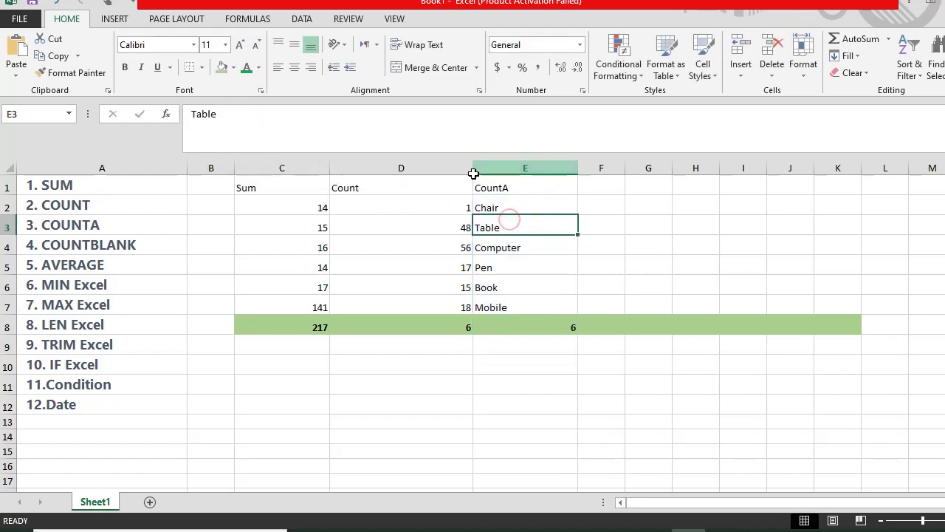
{"action": "left_click_drag", "start_coordinate": [500, 207], "coordinate": [508, 302]}
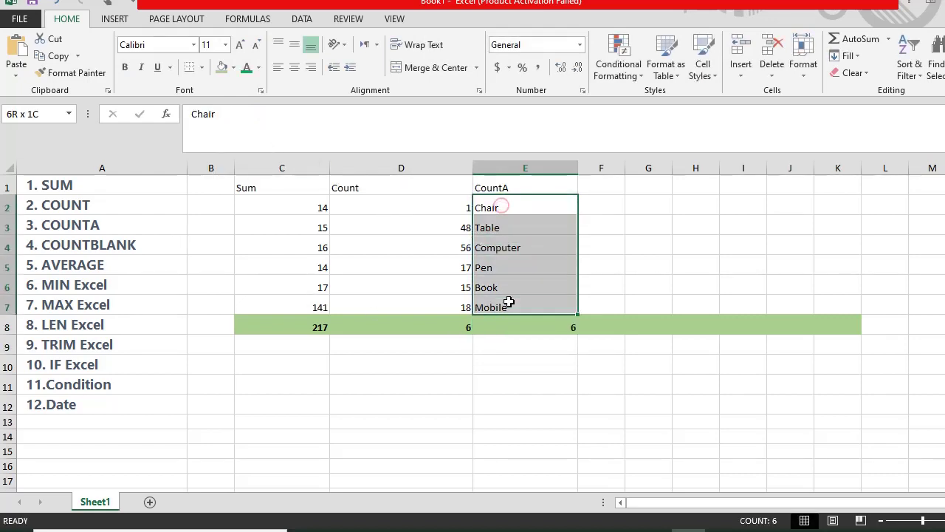
- Widen column F and add the heading CountBlank in F1
{"action": "left_click", "coordinate": [612, 186]}
{"action": "left_click_drag", "start_coordinate": [625, 169], "coordinate": [653, 170]}
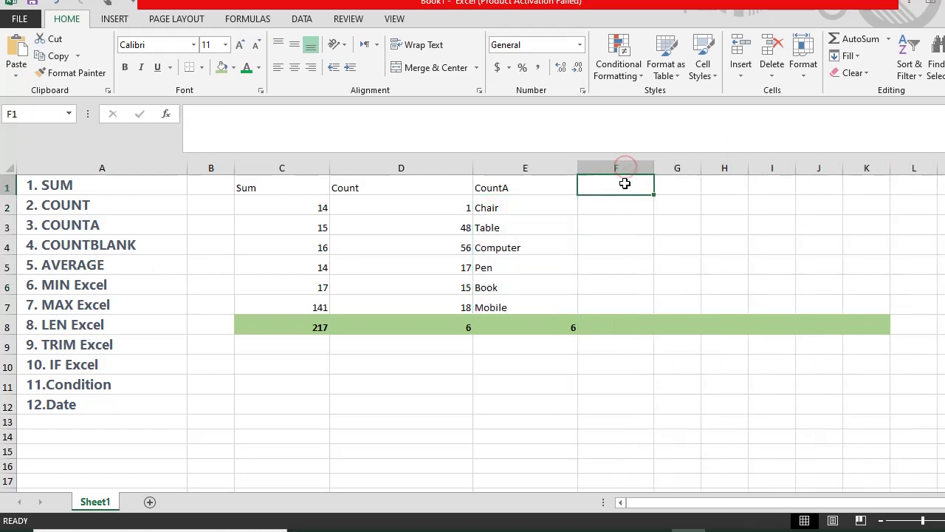
{"action": "left_click", "coordinate": [507, 206]}
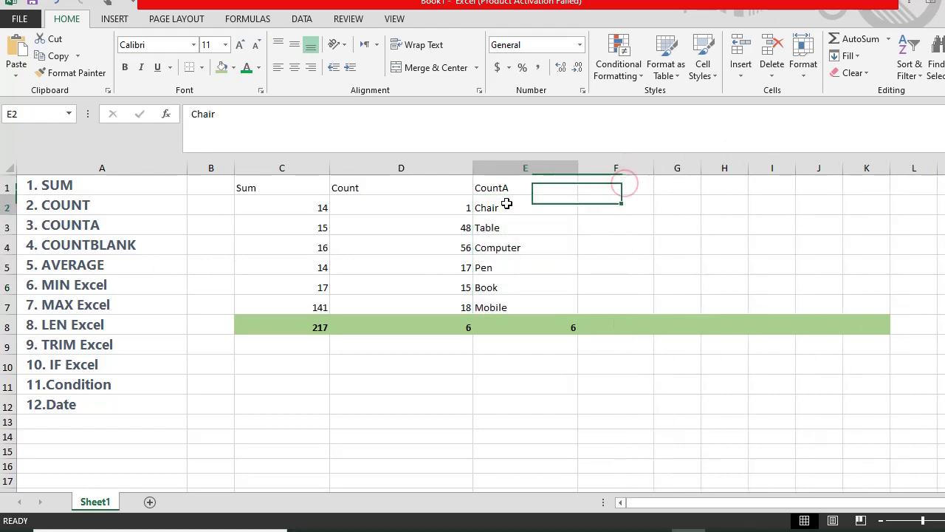
{"action": "left_click", "coordinate": [607, 189]}
{"action": "type", "text": "Cou"}
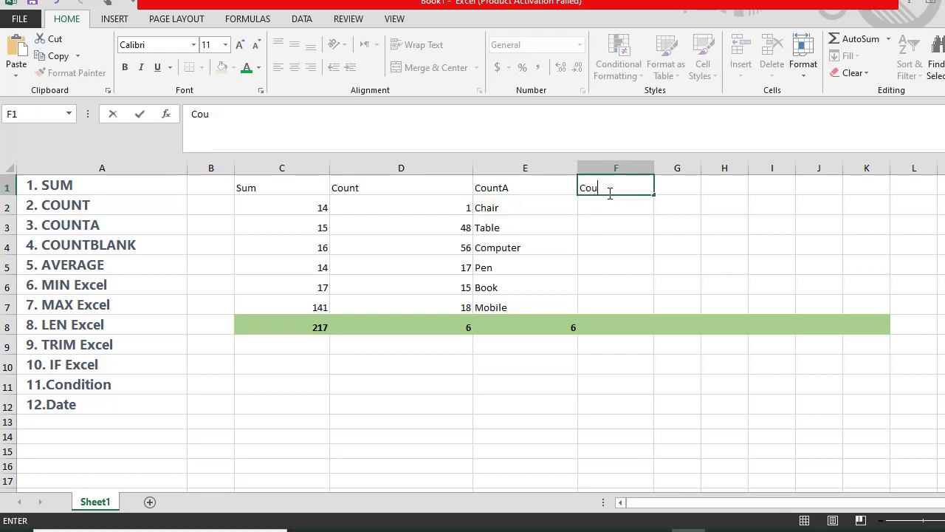
{"action": "type", "text": "ntBla"}
{"action": "type", "text": "nk"}
{"action": "key", "text": "Return"}
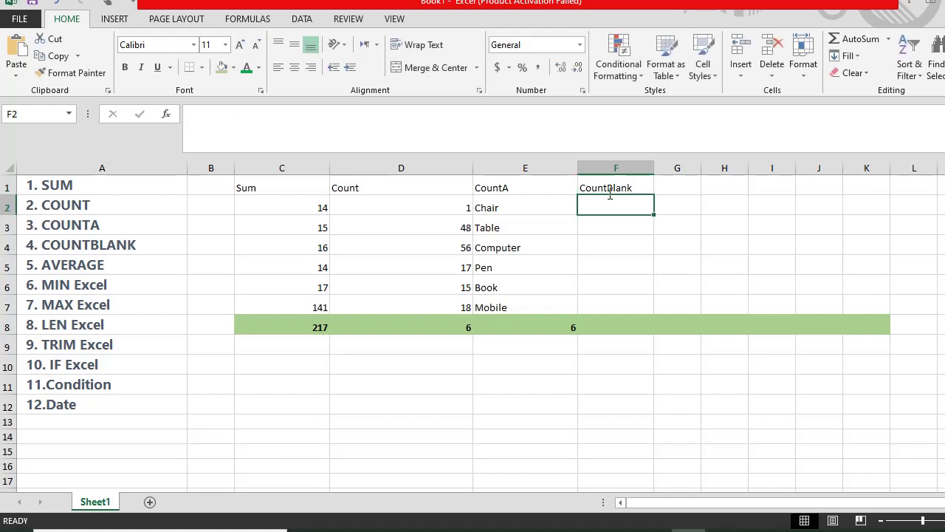
- Copy the item names from E2:E7 into F2:F7, then empty F4 and F6
{"action": "left_click", "coordinate": [606, 230]}
{"action": "left_click", "coordinate": [606, 211]}
{"action": "left_click_drag", "start_coordinate": [525, 210], "coordinate": [519, 299]}
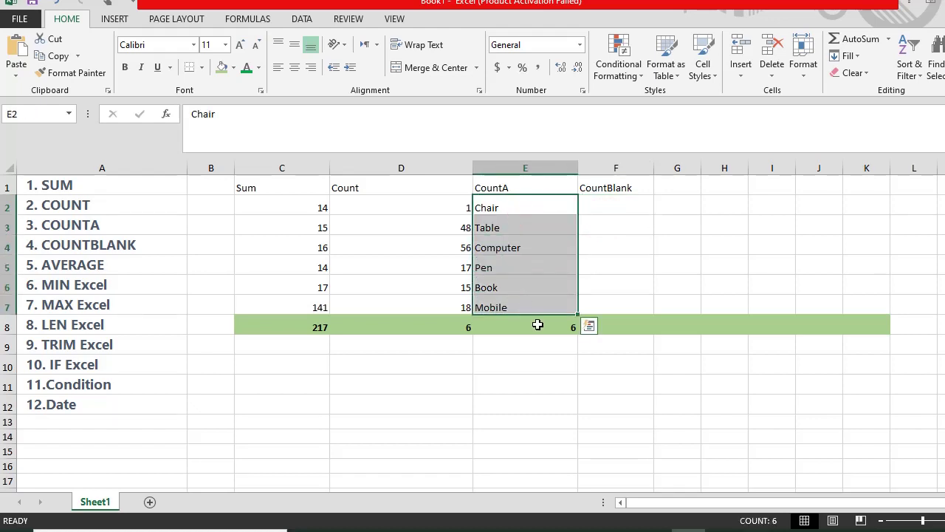
{"action": "key", "text": "ctrl+c"}
{"action": "left_click", "coordinate": [626, 204]}
{"action": "key", "text": "ctrl+v"}
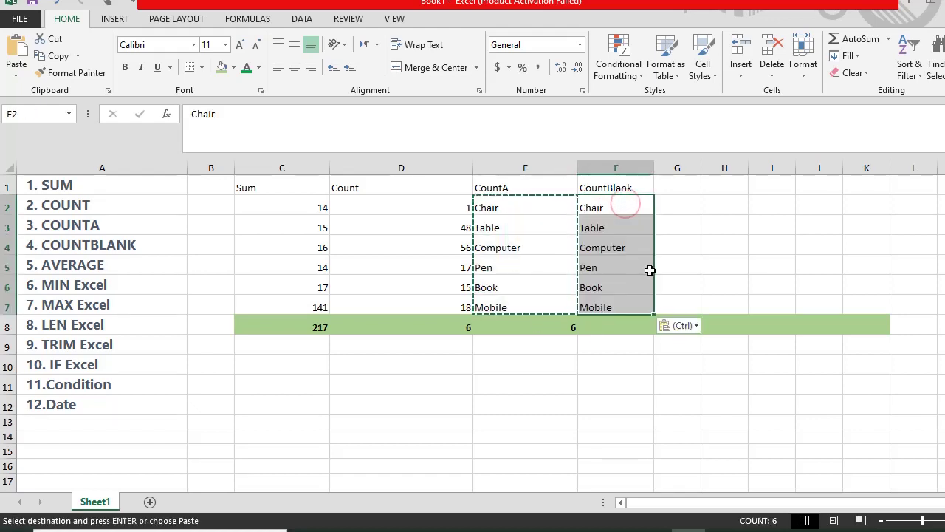
{"action": "key", "text": "Escape"}
{"action": "left_click", "coordinate": [604, 249]}
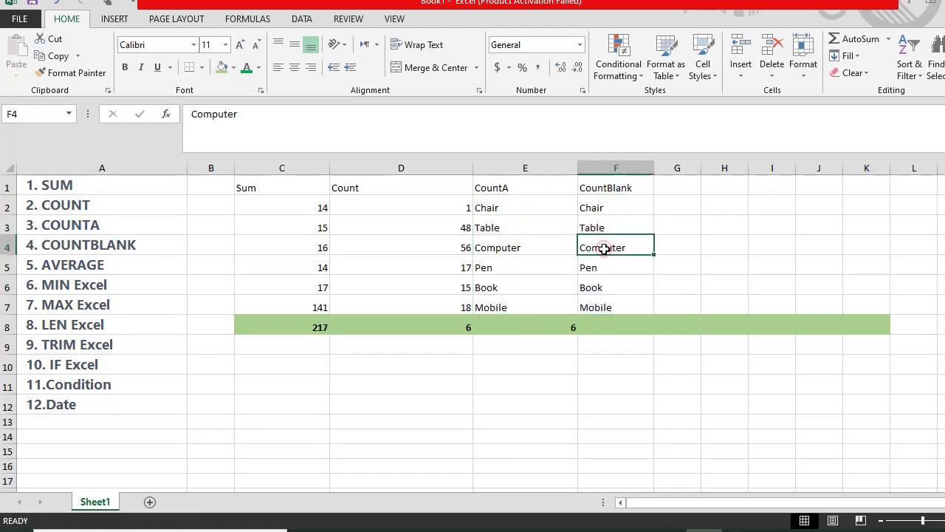
{"action": "key", "text": "Delete"}
{"action": "left_click", "coordinate": [608, 290]}
{"action": "key", "text": "Delete"}
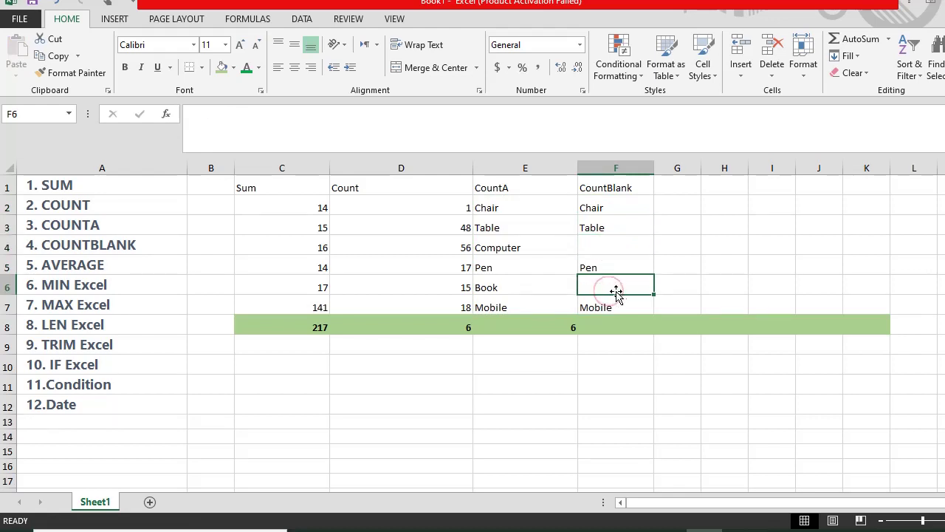
- Enter =COUNTBLANK(F2:F7) in F8, which returns 2
{"action": "left_click", "coordinate": [606, 330]}
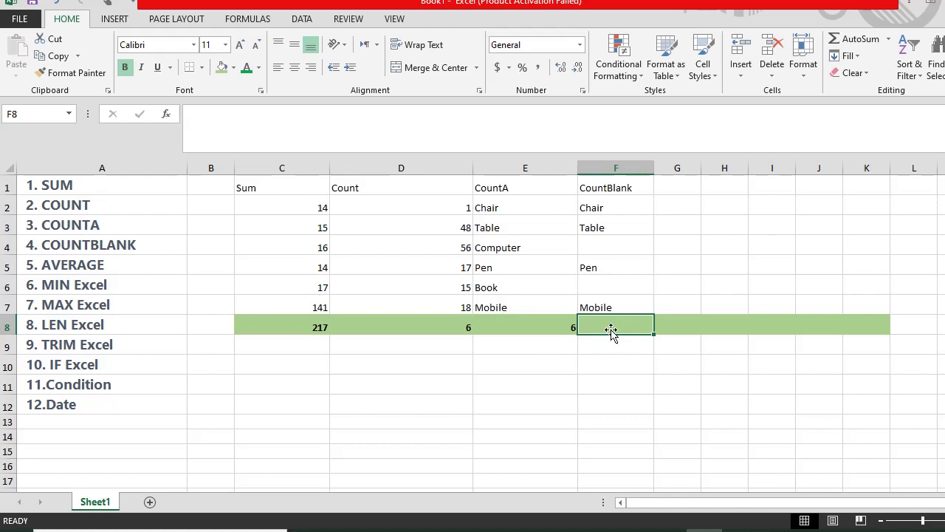
{"action": "type", "text": "="}
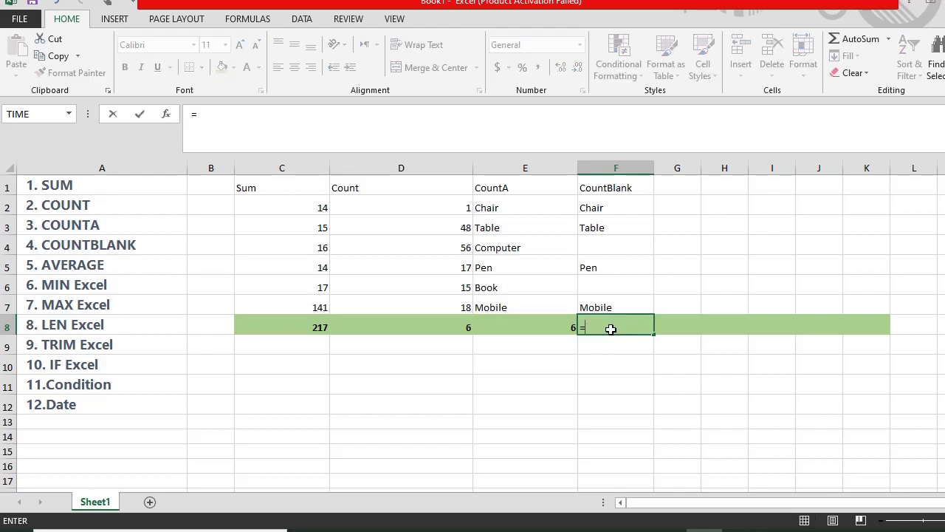
{"action": "type", "text": "coun"}
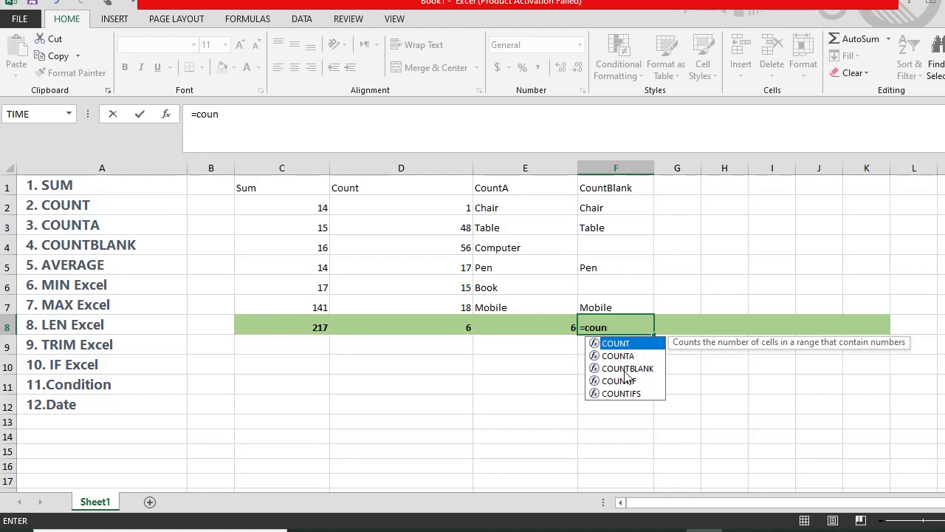
{"action": "left_click", "coordinate": [617, 369]}
{"action": "double_click", "coordinate": [617, 368]}
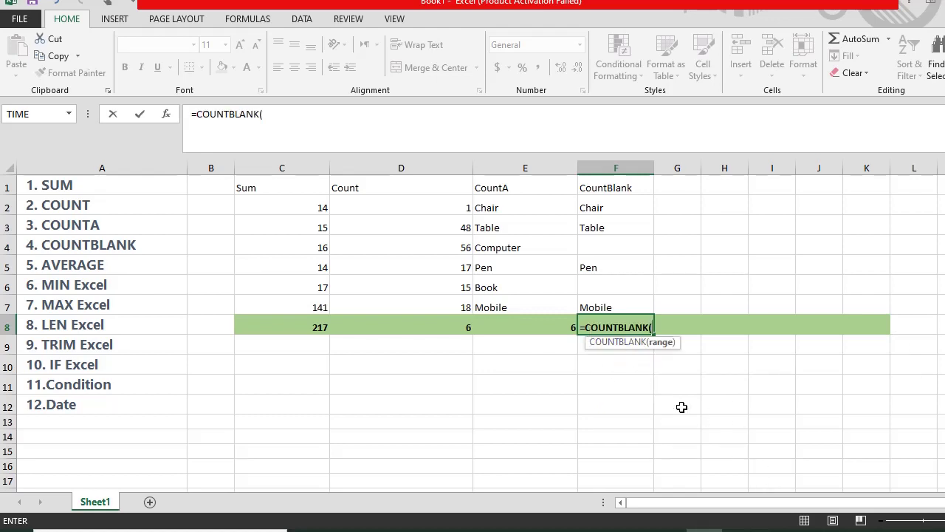
{"action": "left_click_drag", "start_coordinate": [597, 208], "coordinate": [600, 304]}
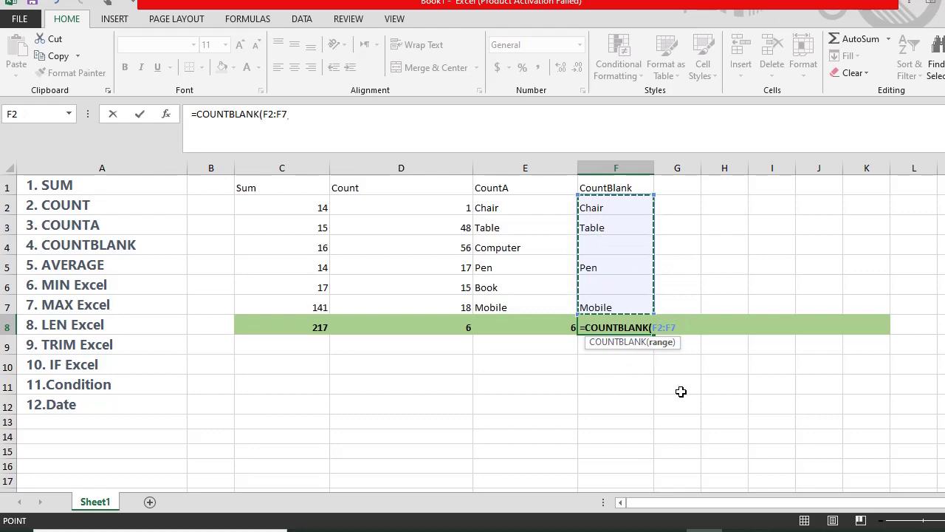
{"action": "type", "text": ")"}
{"action": "key", "text": "Return"}
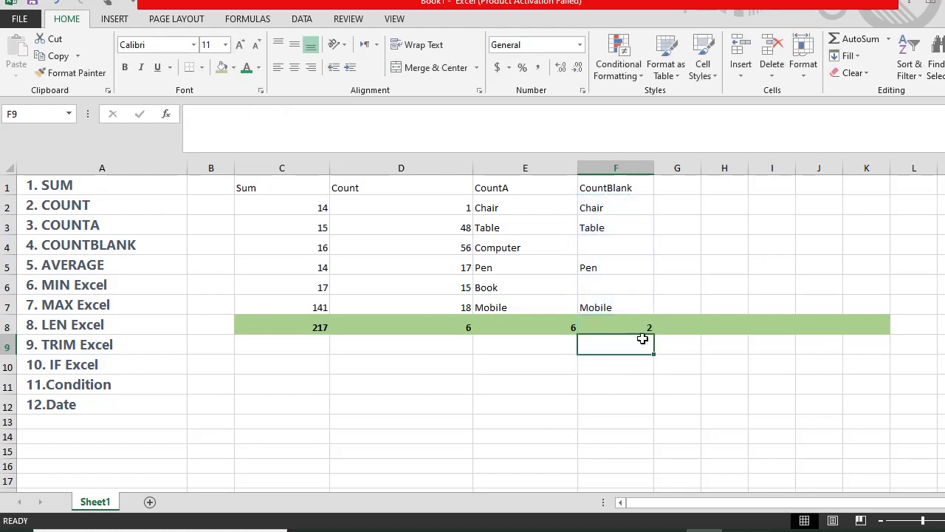
{"action": "left_click", "coordinate": [631, 326]}
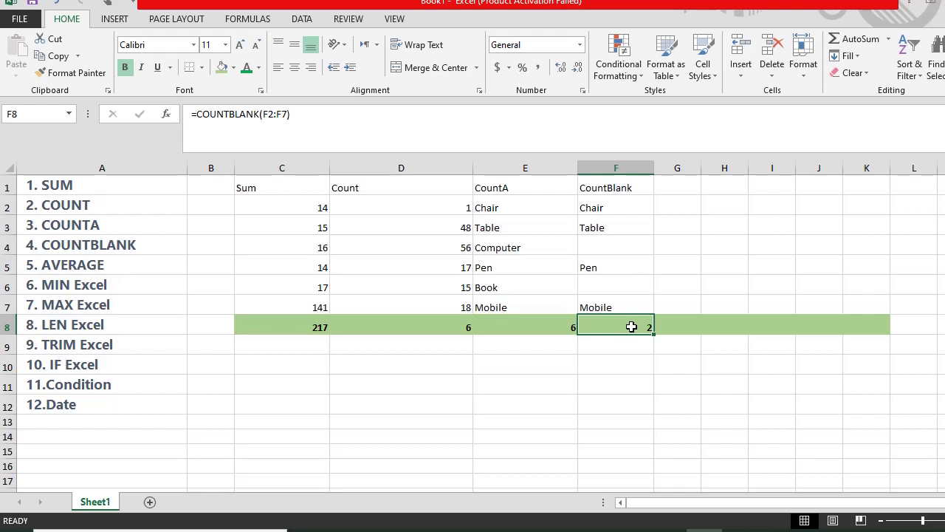
- Type thre into F4 and dfefe into F6 so the blank count drops to 0
{"action": "left_click", "coordinate": [602, 245]}
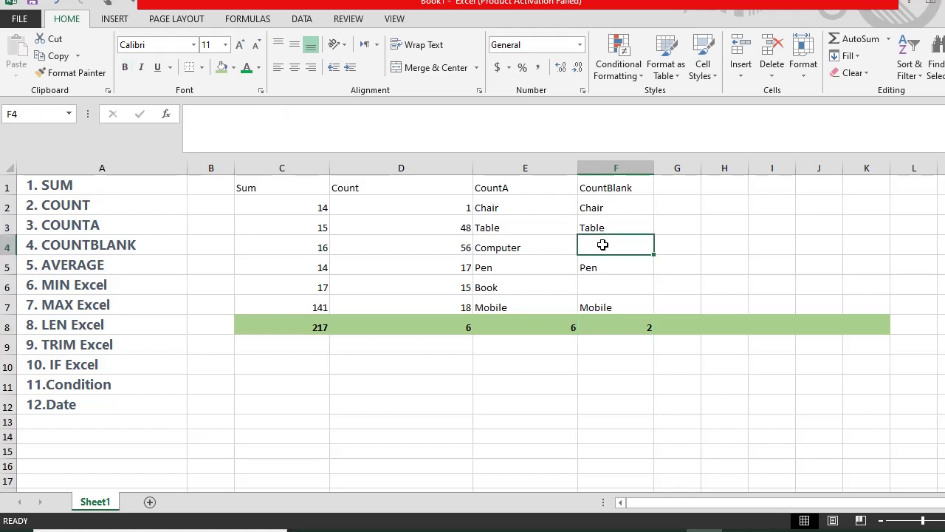
{"action": "left_click", "coordinate": [600, 286]}
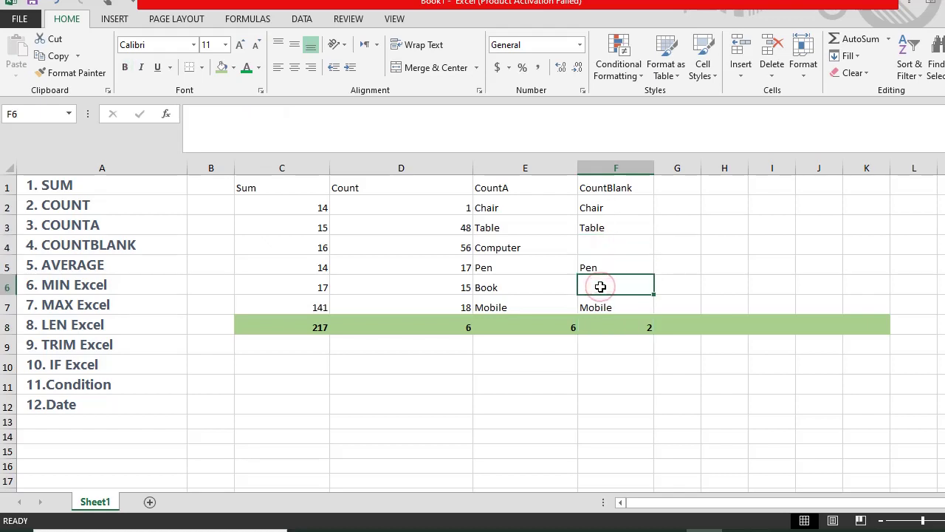
{"action": "left_click", "coordinate": [589, 246]}
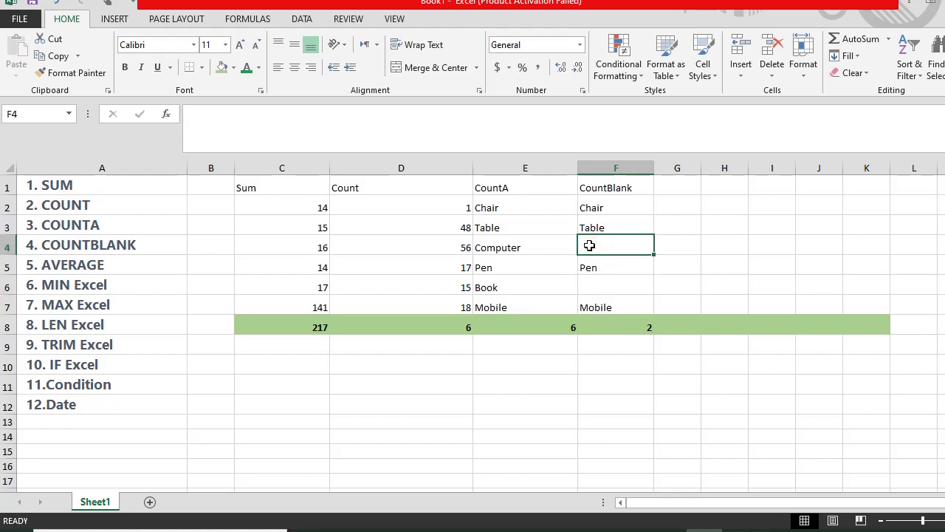
{"action": "type", "text": "thre"}
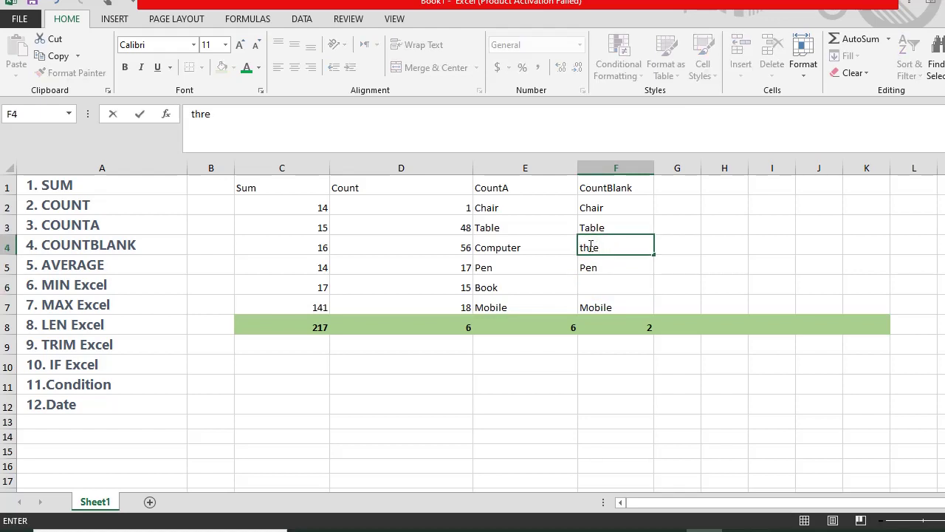
{"action": "key", "text": "Return"}
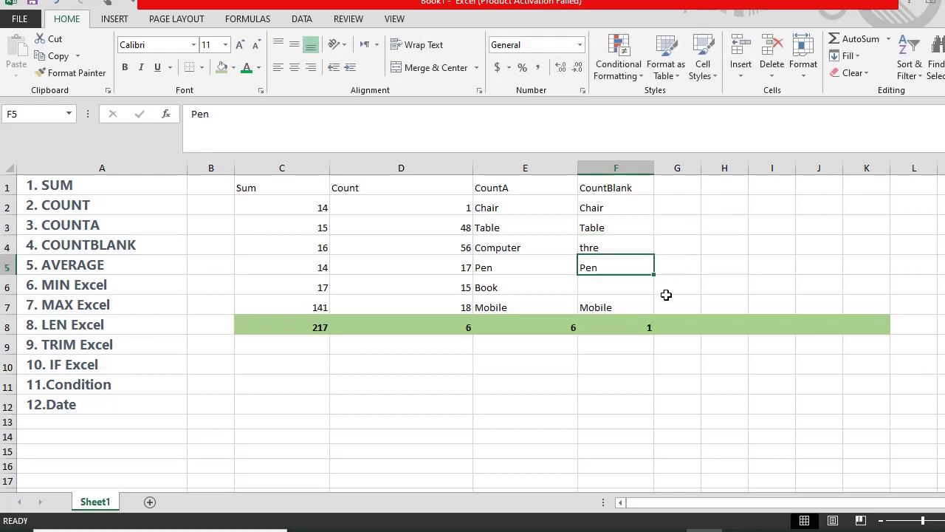
{"action": "left_click", "coordinate": [609, 287]}
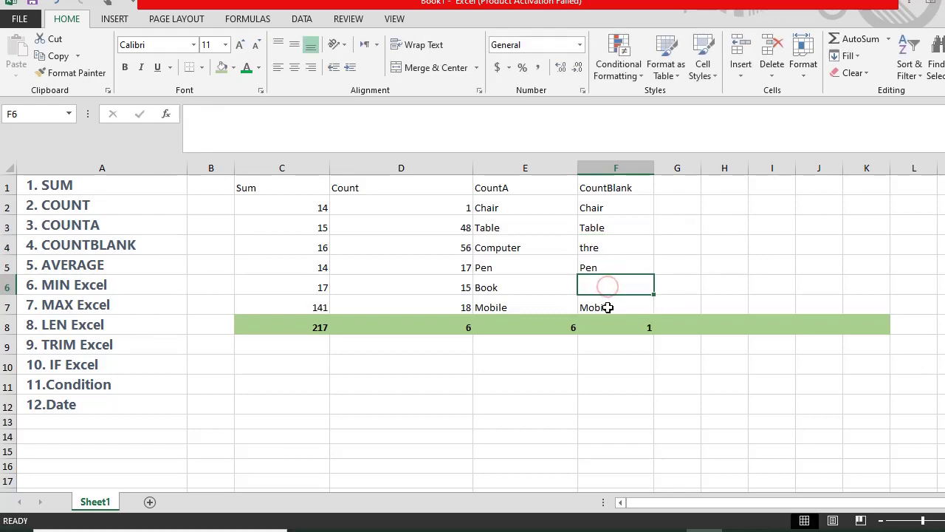
{"action": "type", "text": "dfefe"}
{"action": "key", "text": "Return"}
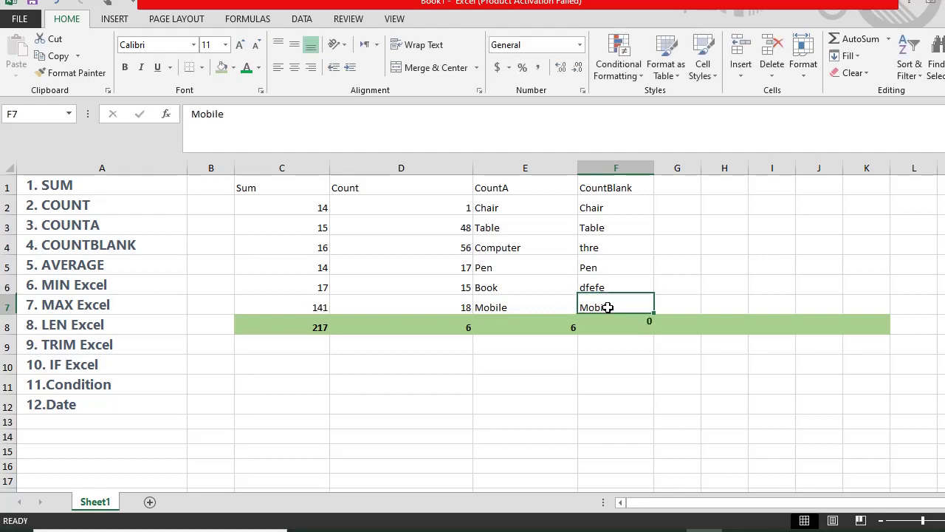
{"action": "key", "text": "Down"}
{"action": "key", "text": "Up"}
{"action": "key", "text": "Up"}
{"action": "key", "text": "Up"}
{"action": "key", "text": "Up"}
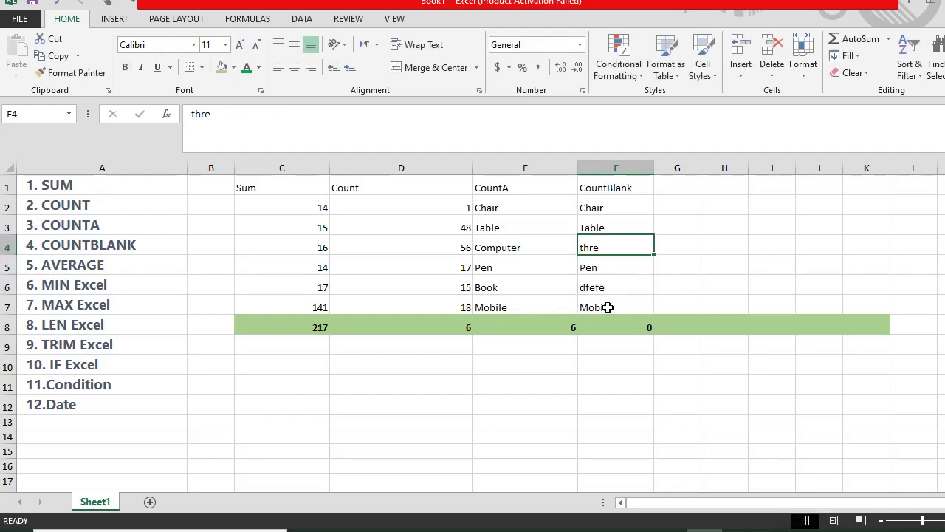
{"action": "key", "text": "Up"}
{"action": "key", "text": "Up"}
{"action": "key", "text": "Down"}
{"action": "key", "text": "Down"}
{"action": "left_click", "coordinate": [83, 264]}
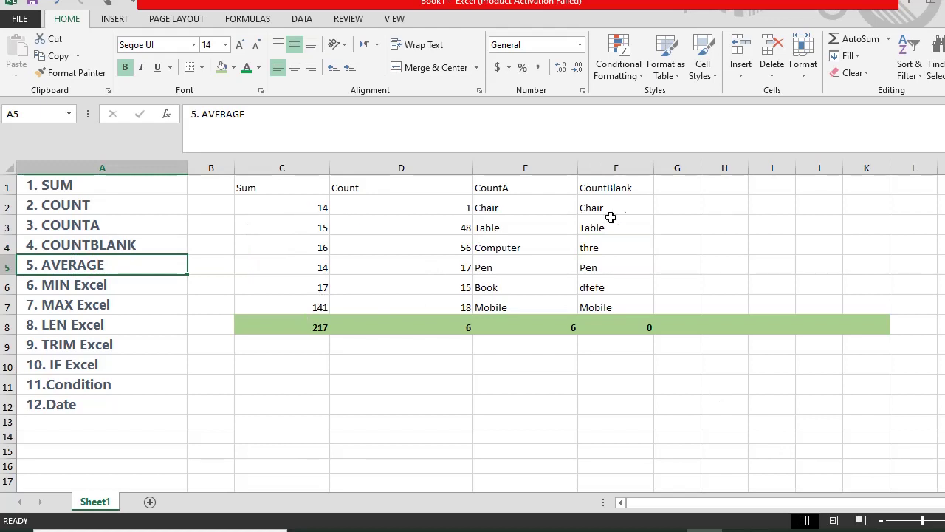
- Add the heading Average in G1 and widen column G slightly
{"action": "left_click", "coordinate": [688, 187]}
{"action": "type", "text": "AVer"}
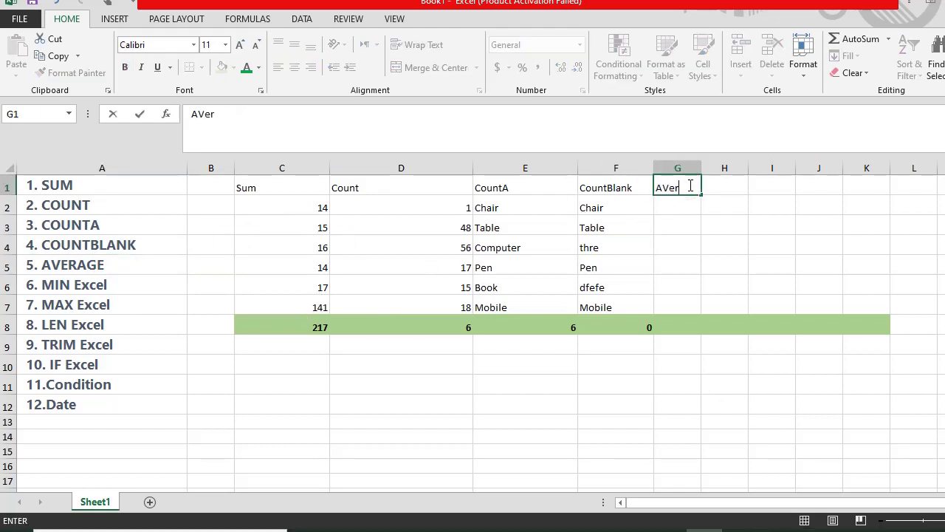
{"action": "type", "text": "erage"}
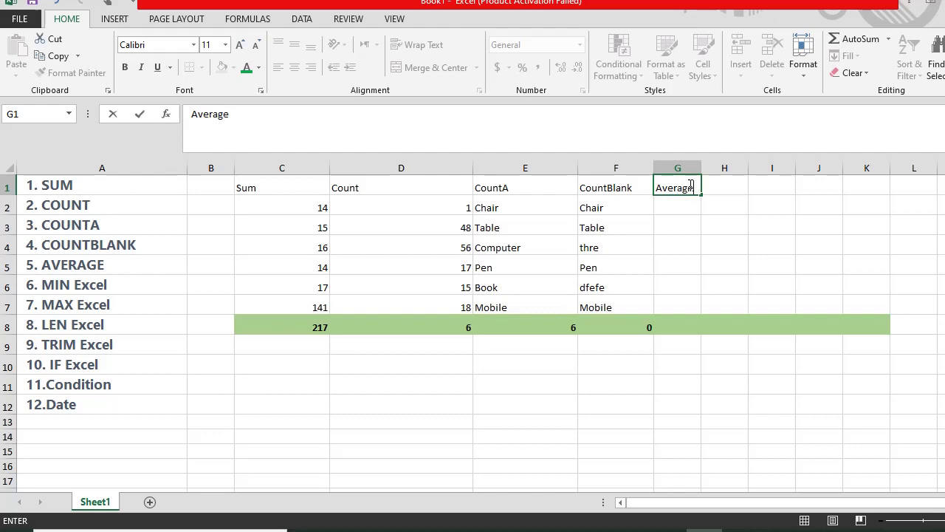
{"action": "key", "text": "Return"}
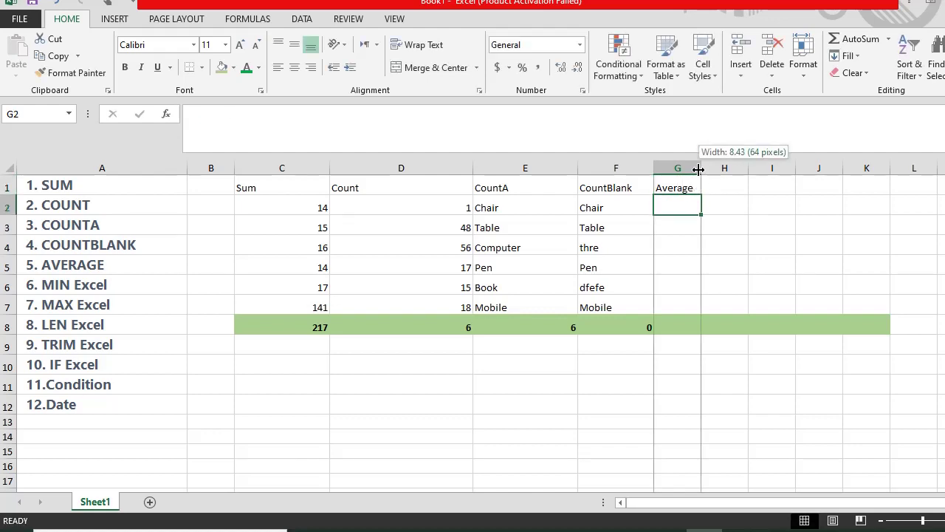
{"action": "left_click_drag", "start_coordinate": [701, 168], "coordinate": [713, 168]}
- Enter 50, 6, 80, 70, 79 and 41 into G2:G7, starting =aver in G8
{"action": "left_click", "coordinate": [688, 223]}
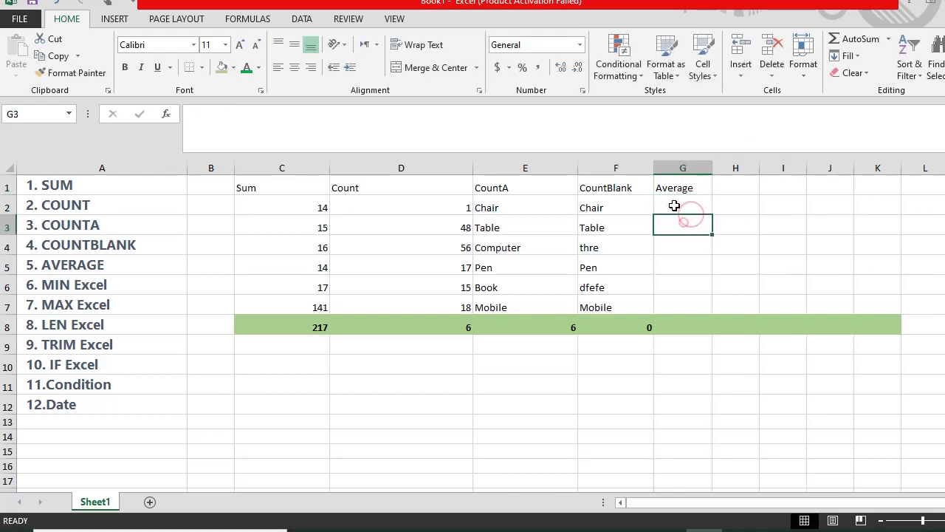
{"action": "left_click", "coordinate": [672, 204]}
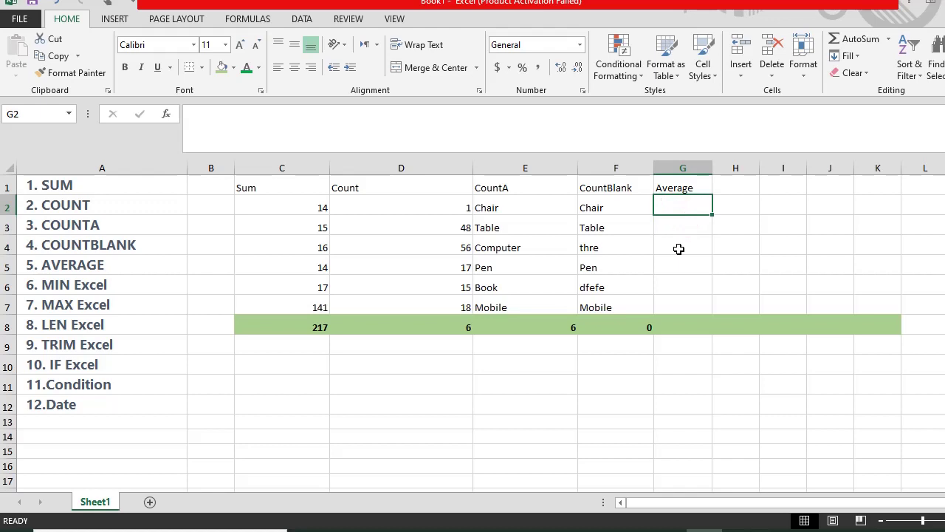
{"action": "type", "text": "50"}
{"action": "key", "text": "Return"}
{"action": "type", "text": "6"}
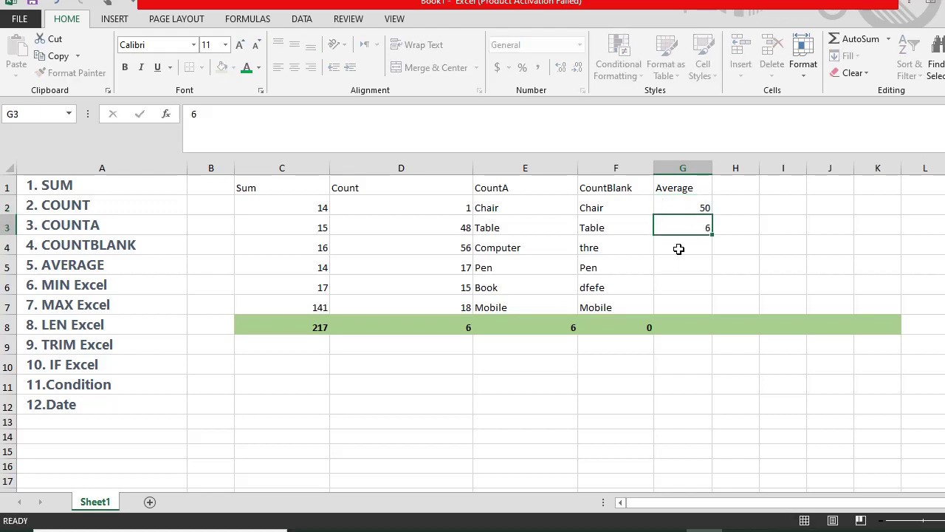
{"action": "key", "text": "Return"}
{"action": "key", "text": "Return"}
{"action": "left_click", "coordinate": [677, 247]}
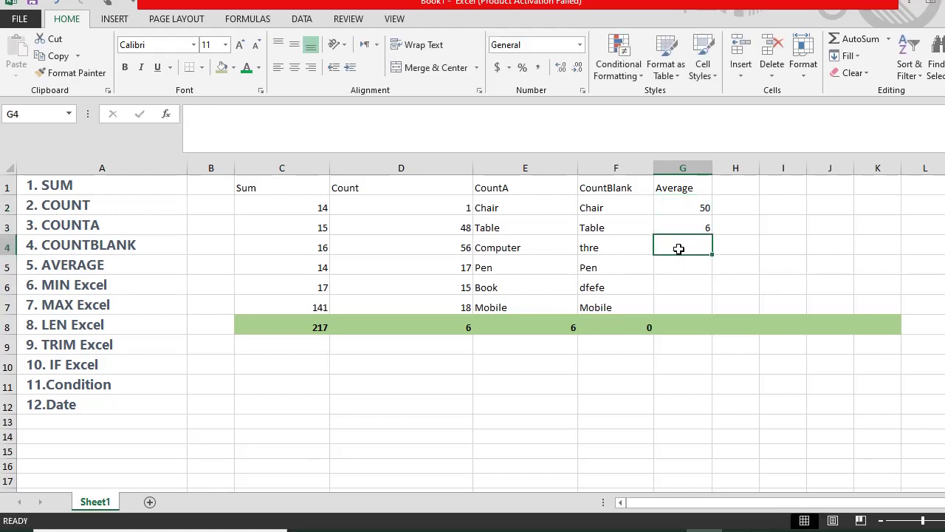
{"action": "type", "text": "80"}
{"action": "key", "text": "Return"}
{"action": "type", "text": "7"}
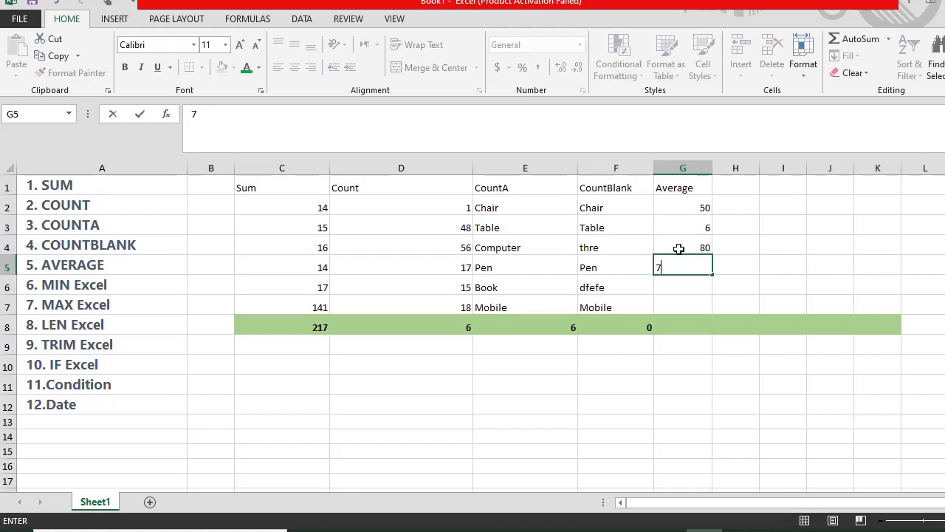
{"action": "type", "text": "0"}
{"action": "key", "text": "Return"}
{"action": "type", "text": "79"}
{"action": "key", "text": "Return"}
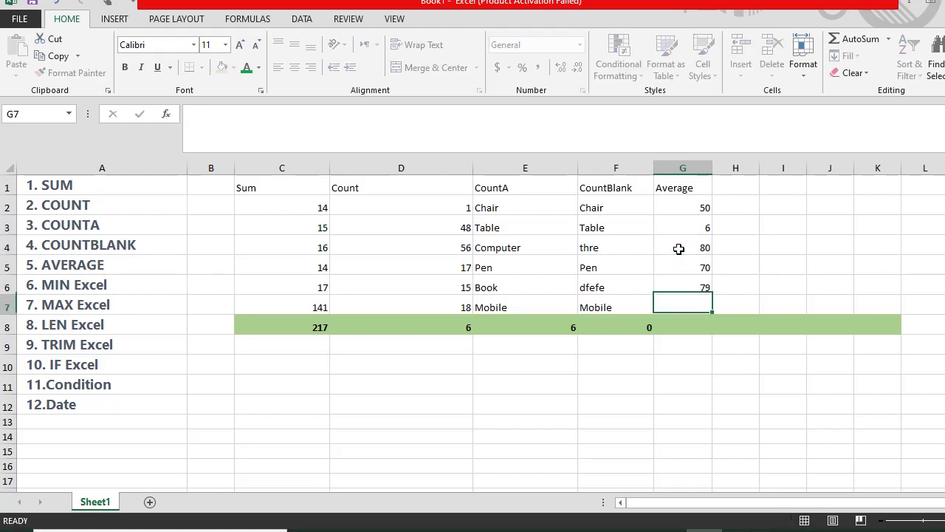
{"action": "type", "text": "41"}
{"action": "key", "text": "Return"}
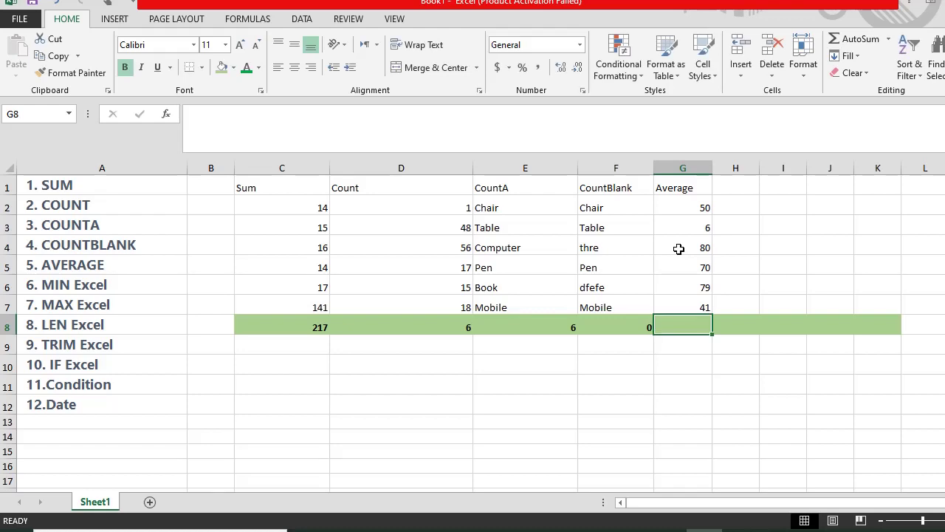
{"action": "type", "text": "=aver"}
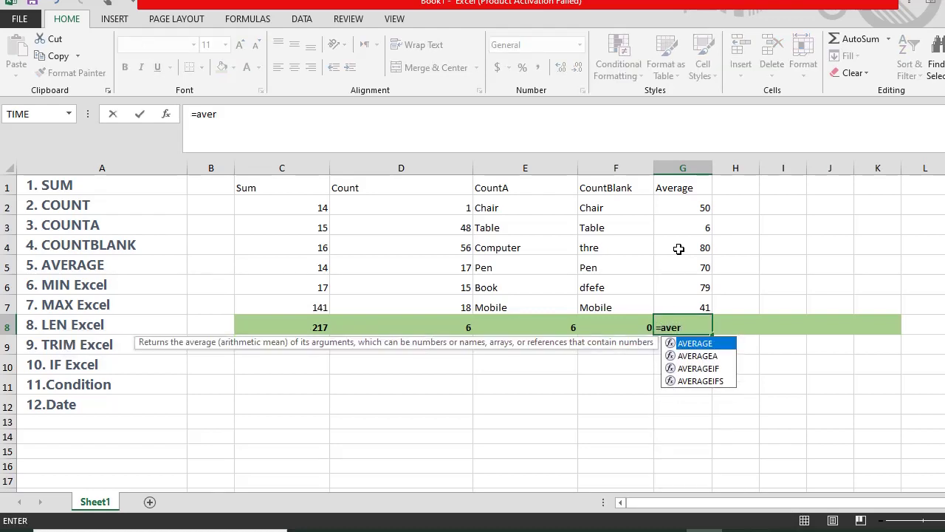
- Complete =AVERAGE(G2:G7) in G8
{"action": "double_click", "coordinate": [693, 343]}
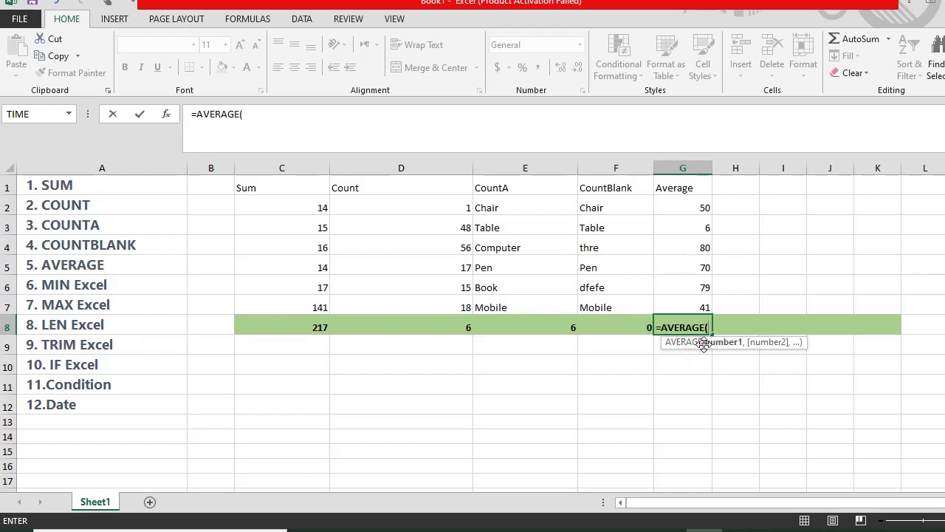
{"action": "left_click_drag", "start_coordinate": [699, 215], "coordinate": [697, 309]}
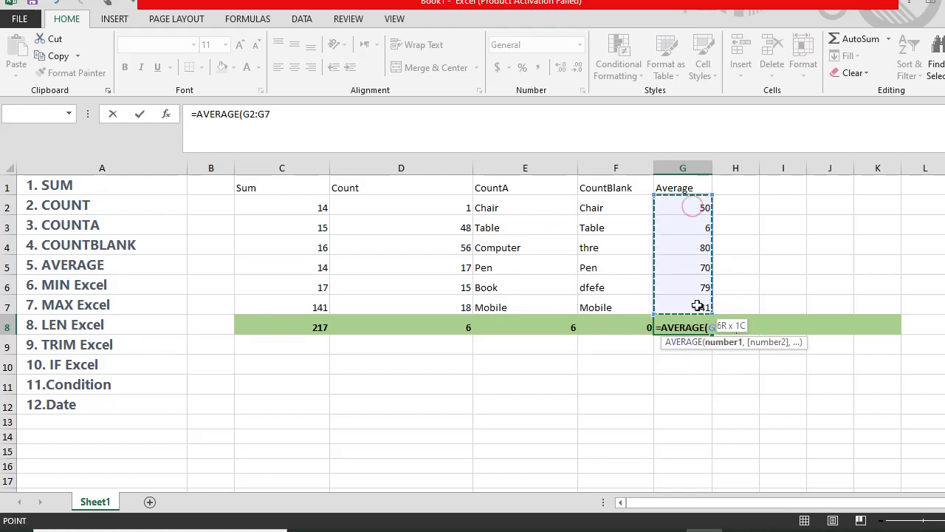
{"action": "type", "text": ")"}
{"action": "key", "text": "Return"}
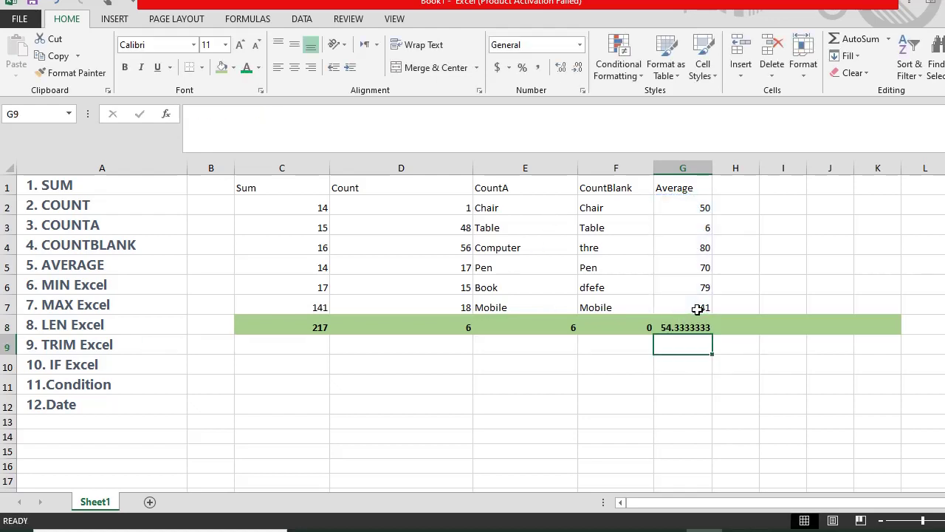
{"action": "key", "text": "Up"}
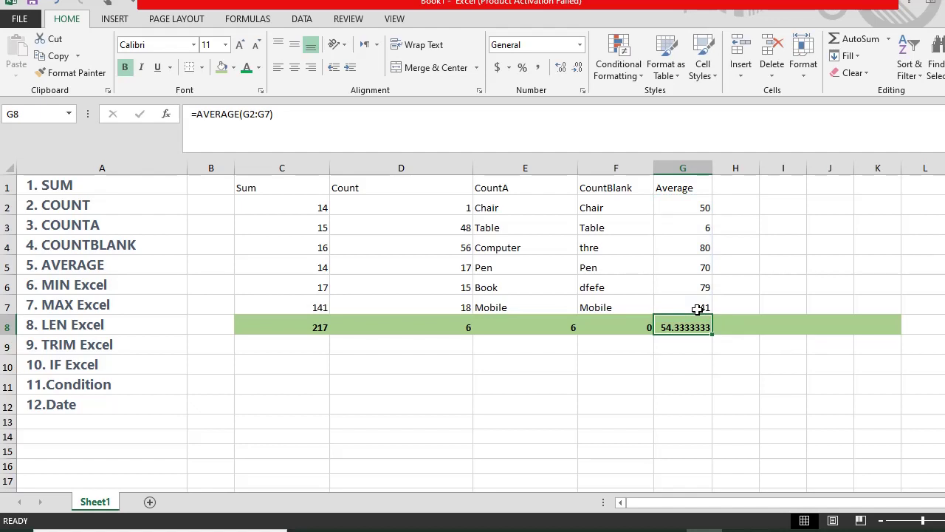
- Reduce G8 to two decimals (54.33) and widen column H
{"action": "left_click", "coordinate": [578, 70]}
{"action": "left_click", "coordinate": [578, 70]}
{"action": "left_click", "coordinate": [578, 70]}
{"action": "left_click", "coordinate": [578, 70]}
{"action": "left_click", "coordinate": [578, 70]}
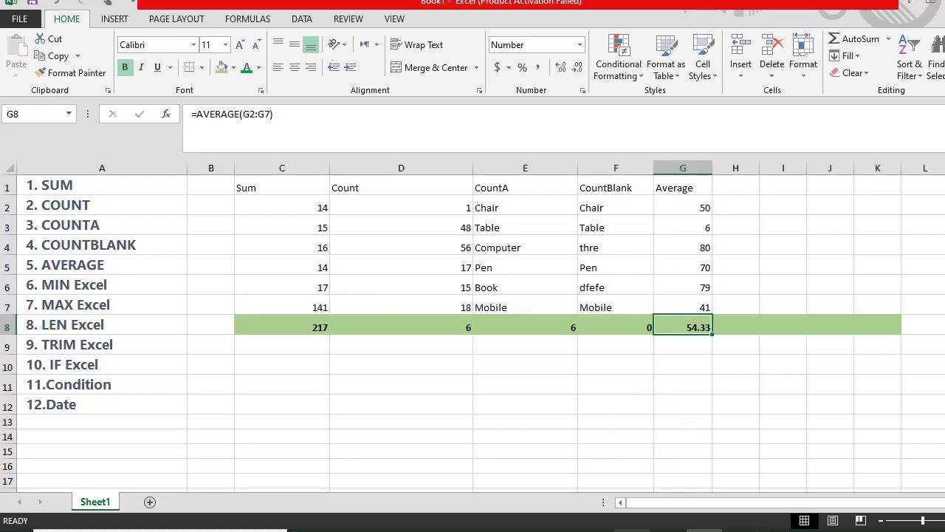
{"action": "left_click", "coordinate": [751, 187]}
{"action": "left_click_drag", "start_coordinate": [759, 168], "coordinate": [786, 169]}
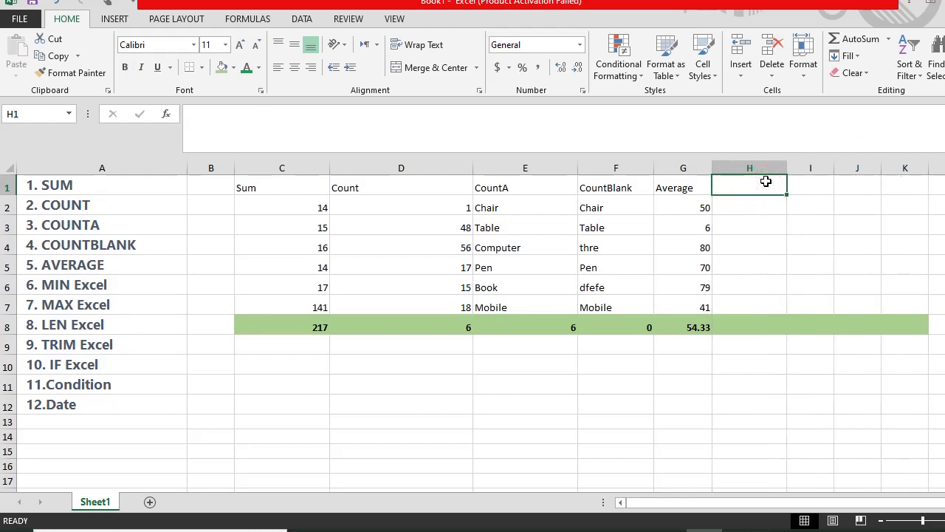
- Head column H 'Minimum' and copy G2:G7 (50, 6, 80, 70, 79, 41) into H2:H7
{"action": "type", "text": "Minimu"}
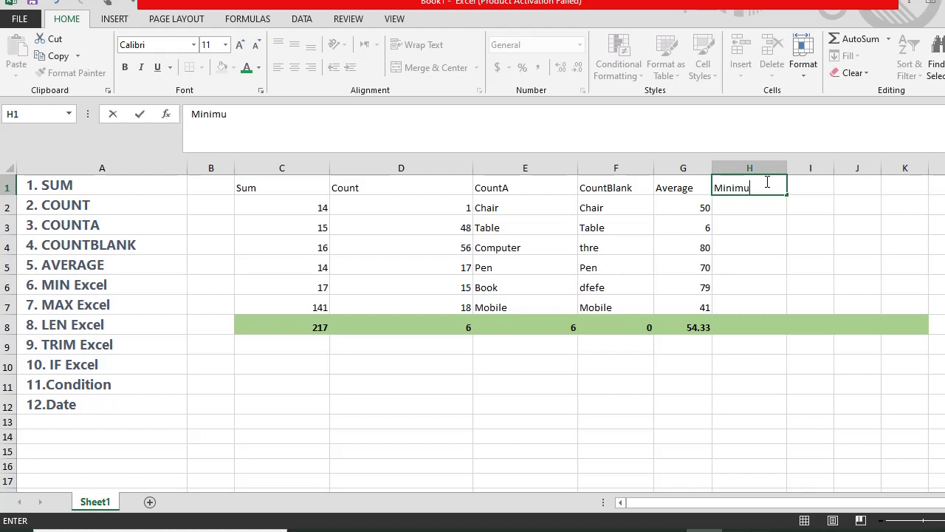
{"action": "type", "text": "m"}
{"action": "key", "text": "Return"}
{"action": "left_click_drag", "start_coordinate": [683, 208], "coordinate": [683, 307]}
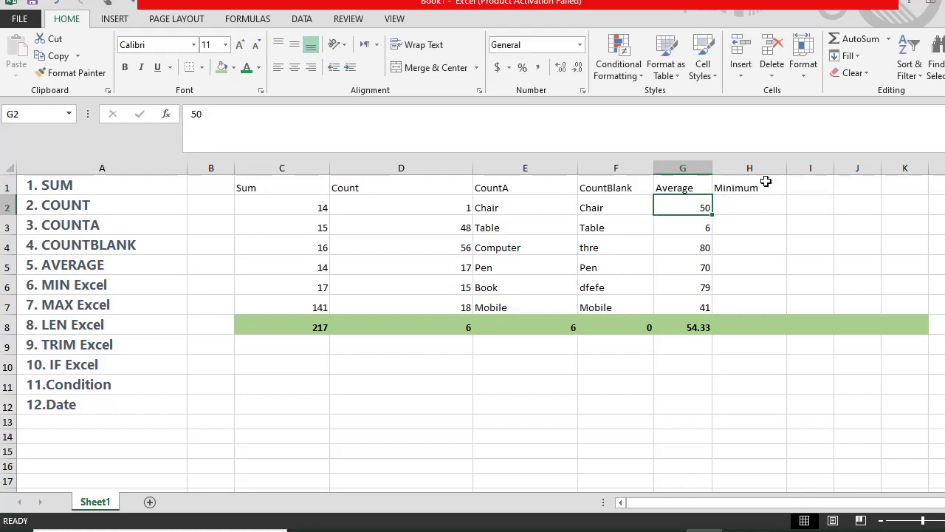
{"action": "left_click", "coordinate": [719, 211]}
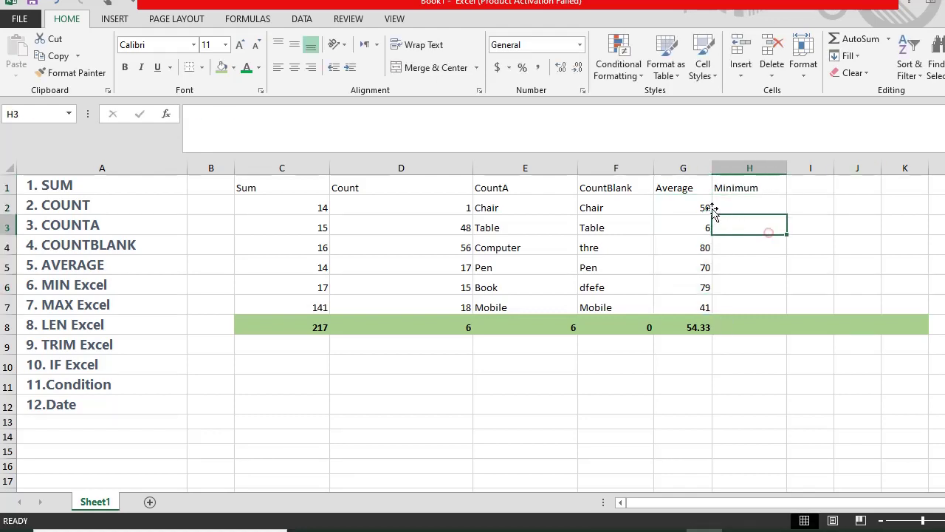
{"action": "left_click_drag", "start_coordinate": [683, 207], "coordinate": [685, 308]}
{"action": "key", "text": "ctrl+c"}
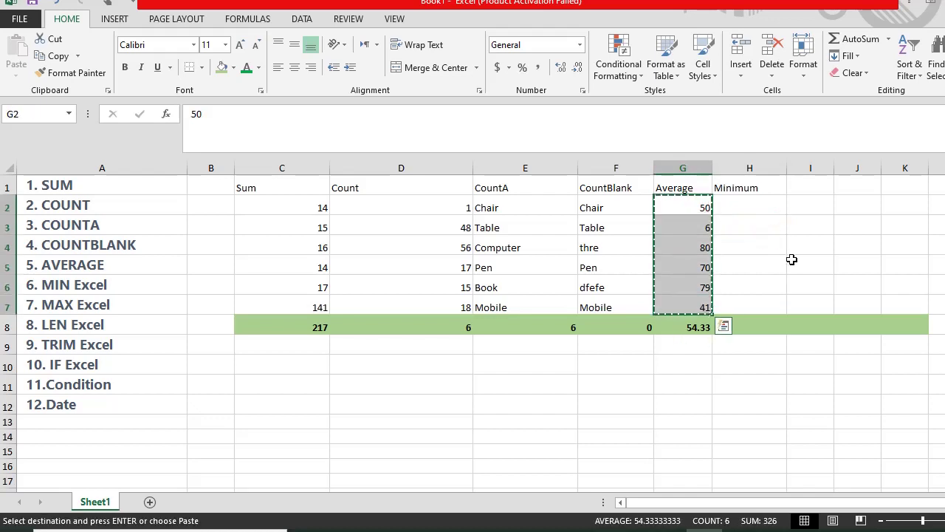
{"action": "left_click", "coordinate": [753, 207]}
{"action": "key", "text": "ctrl+v"}
{"action": "key", "text": "Escape"}
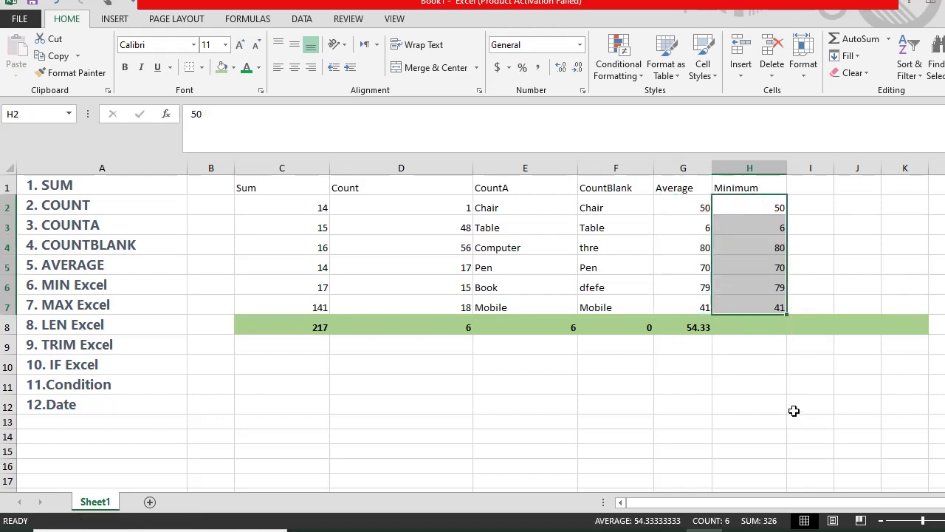
{"action": "left_click", "coordinate": [756, 326]}
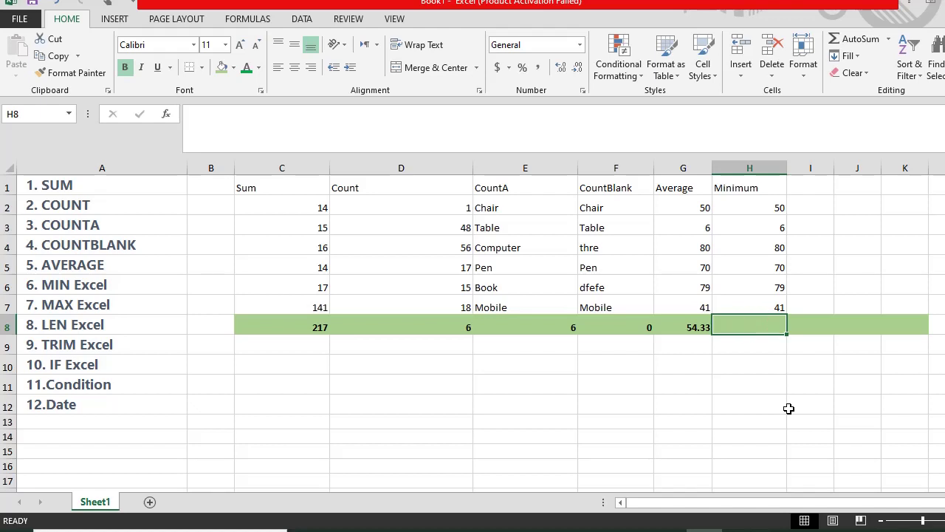
- Enter =MIN(H2:H7) in H8
{"action": "type", "text": "=M"}
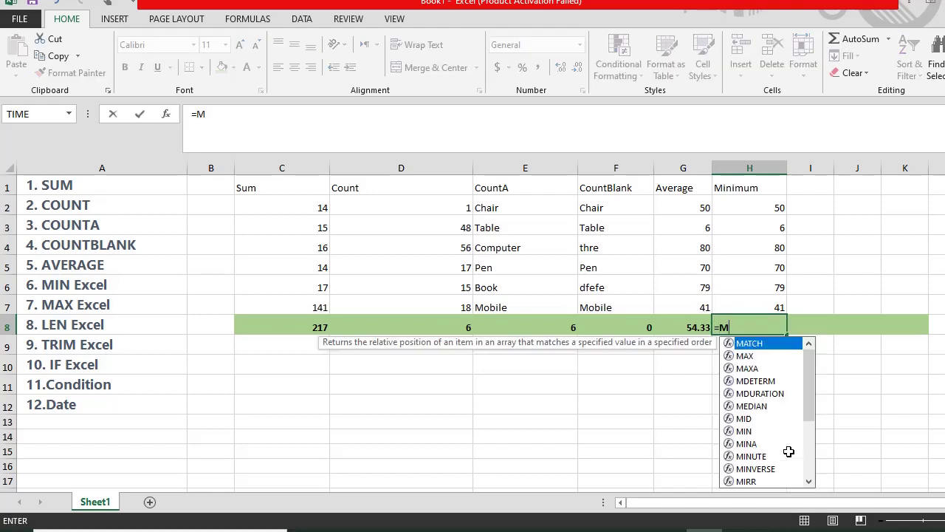
{"action": "type", "text": "in"}
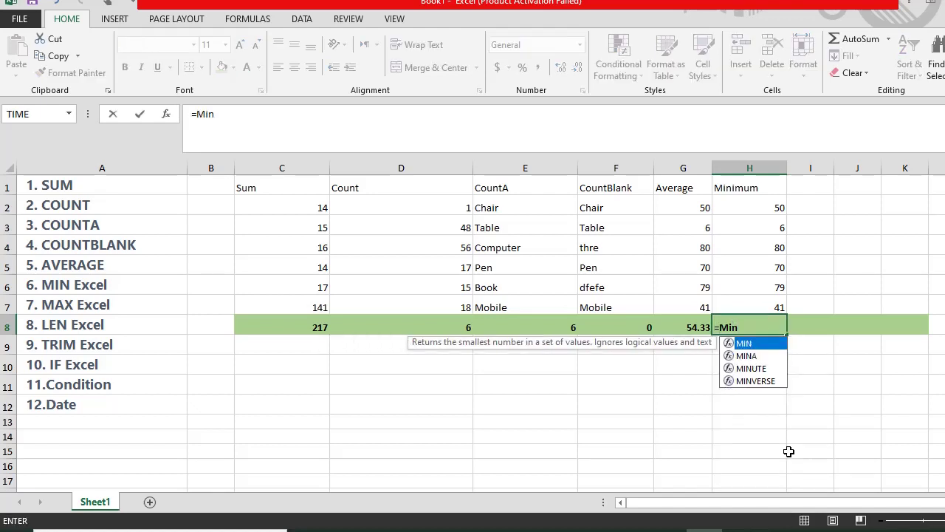
{"action": "type", "text": "("}
{"action": "left_click_drag", "start_coordinate": [757, 203], "coordinate": [754, 304]}
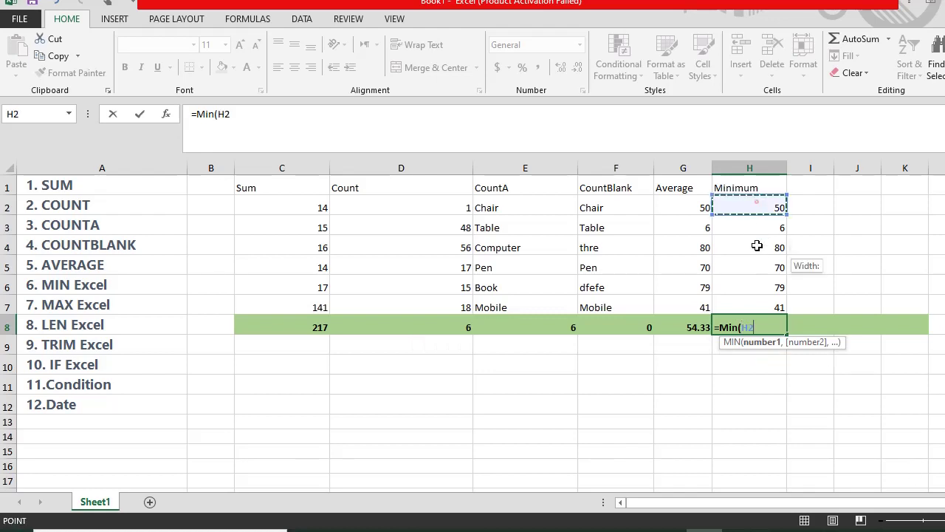
{"action": "key", "text": "Return"}
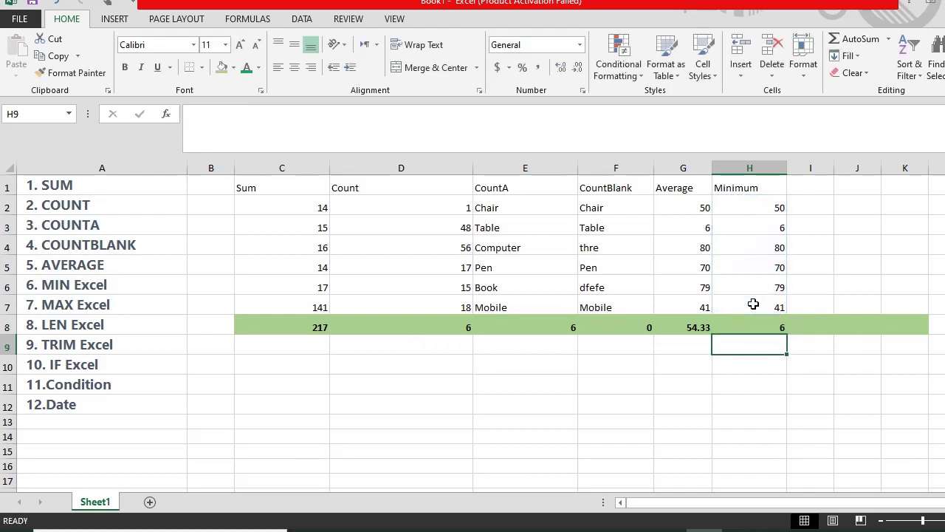
{"action": "left_click", "coordinate": [769, 327]}
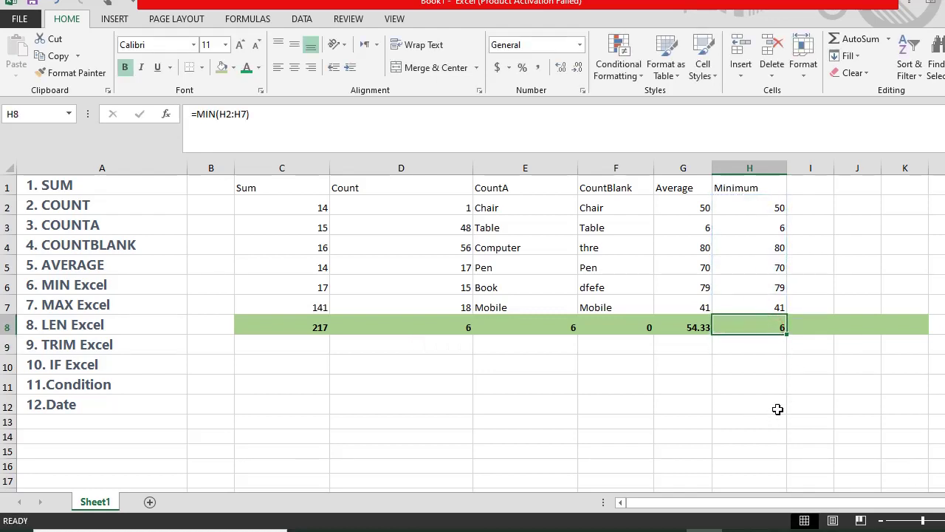
- Change H6 to 3 so the minimum in H8 becomes 3
{"action": "left_click", "coordinate": [763, 225]}
{"action": "left_click", "coordinate": [768, 288]}
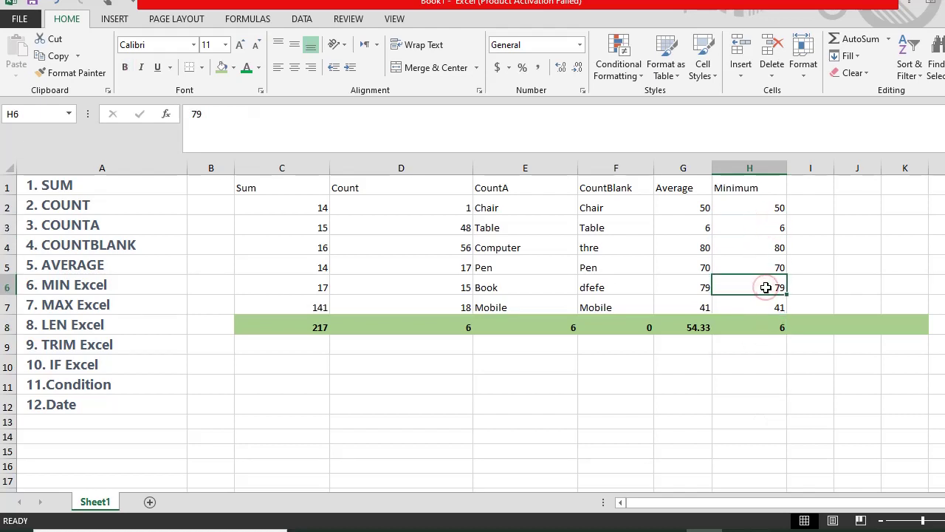
{"action": "type", "text": "3"}
{"action": "key", "text": "Return"}
{"action": "left_click", "coordinate": [766, 327]}
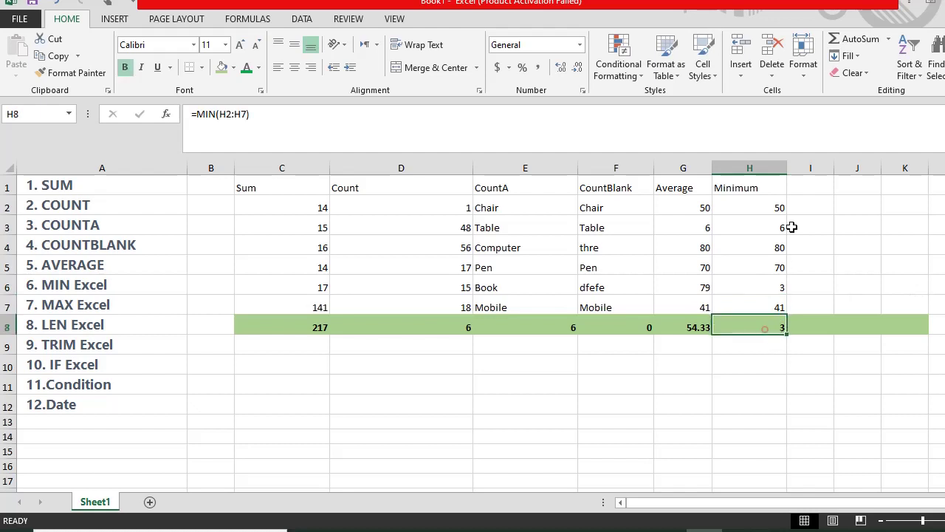
{"action": "left_click", "coordinate": [797, 186]}
- Add the heading Maximum in I1 and copy H2:H7 into I2:I7
{"action": "type", "text": "Ma"}
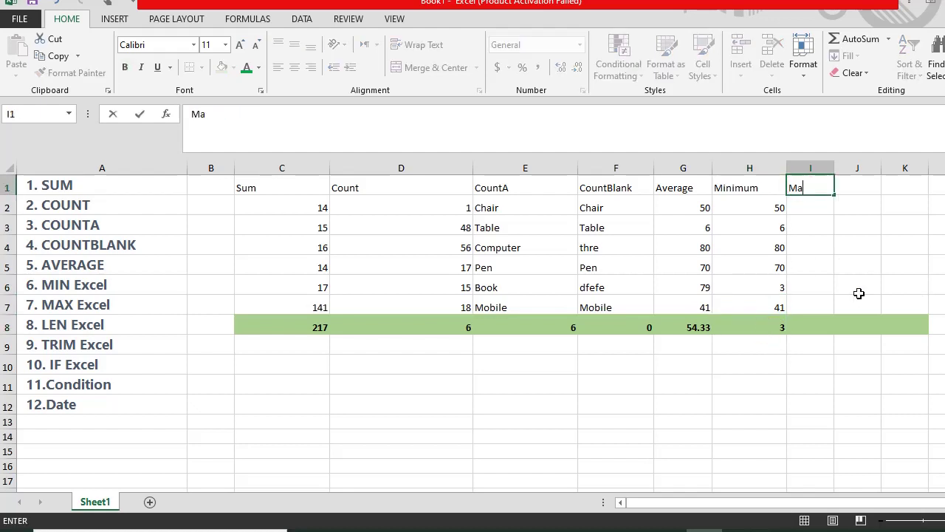
{"action": "type", "text": "ximum"}
{"action": "key", "text": "Return"}
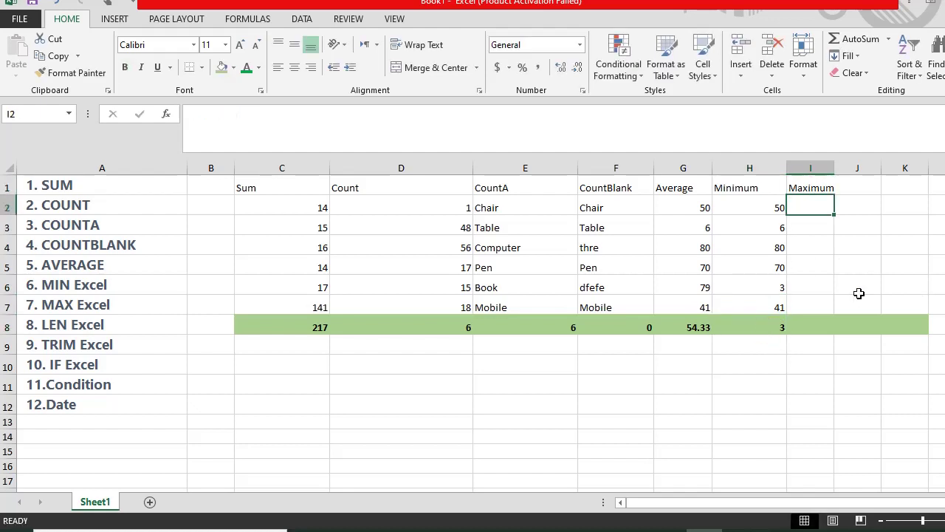
{"action": "left_click_drag", "start_coordinate": [754, 207], "coordinate": [754, 305]}
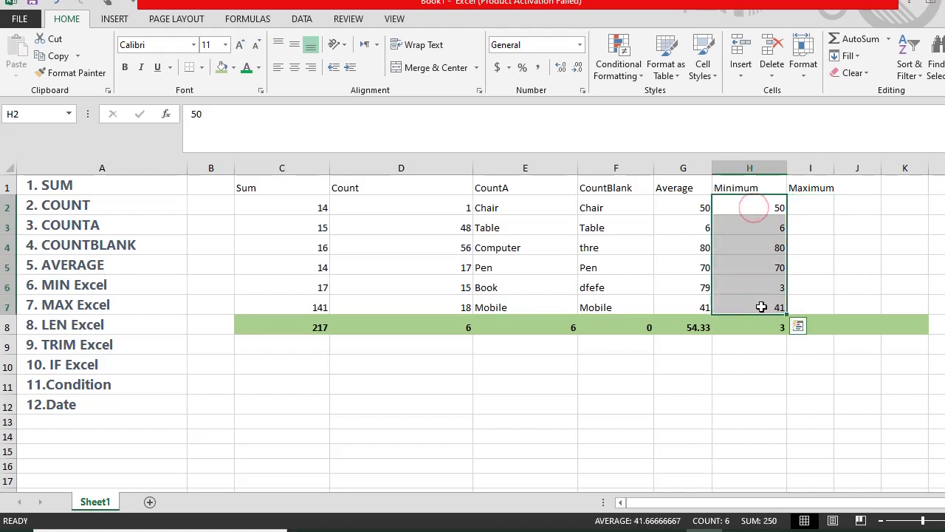
{"action": "key", "text": "ctrl+c"}
{"action": "left_click", "coordinate": [812, 208]}
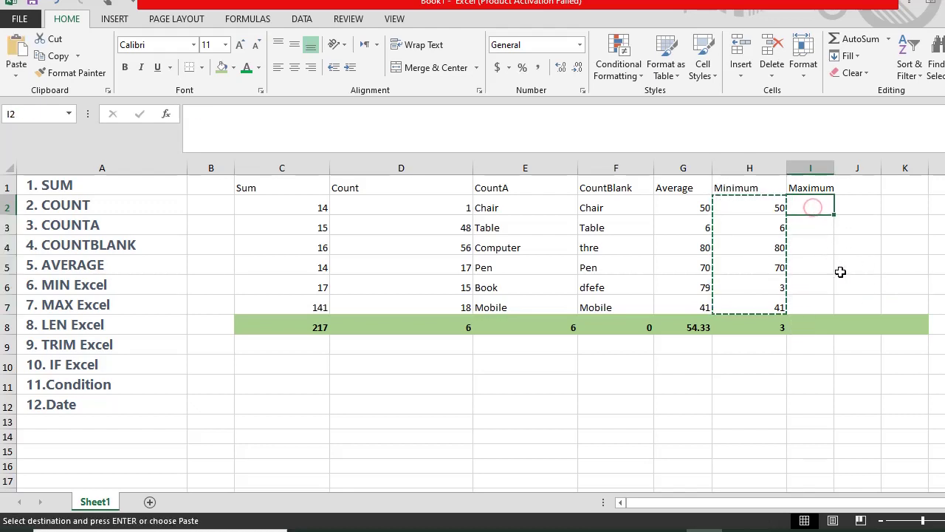
{"action": "key", "text": "ctrl+v"}
{"action": "left_click", "coordinate": [812, 332]}
{"action": "key", "text": "Escape"}
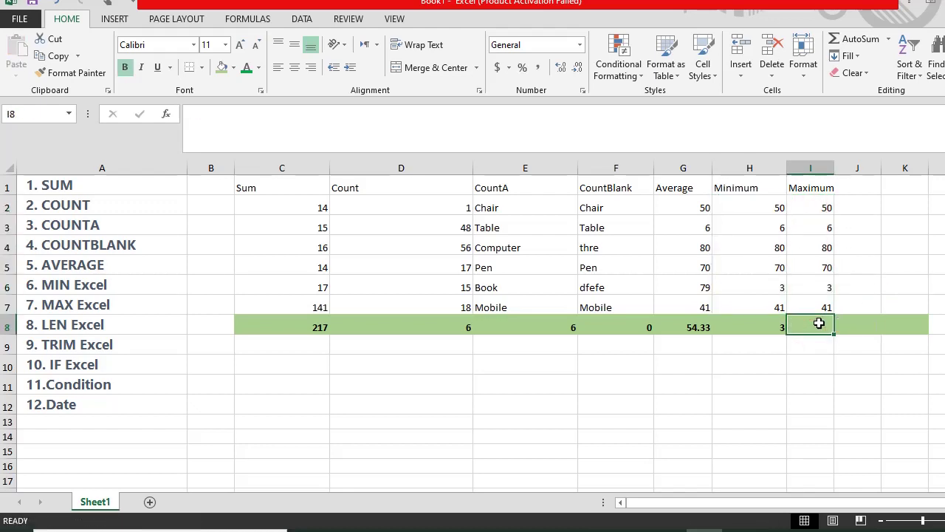
- Enter =MAX(I2:I7) in I8
{"action": "type", "text": "=m"}
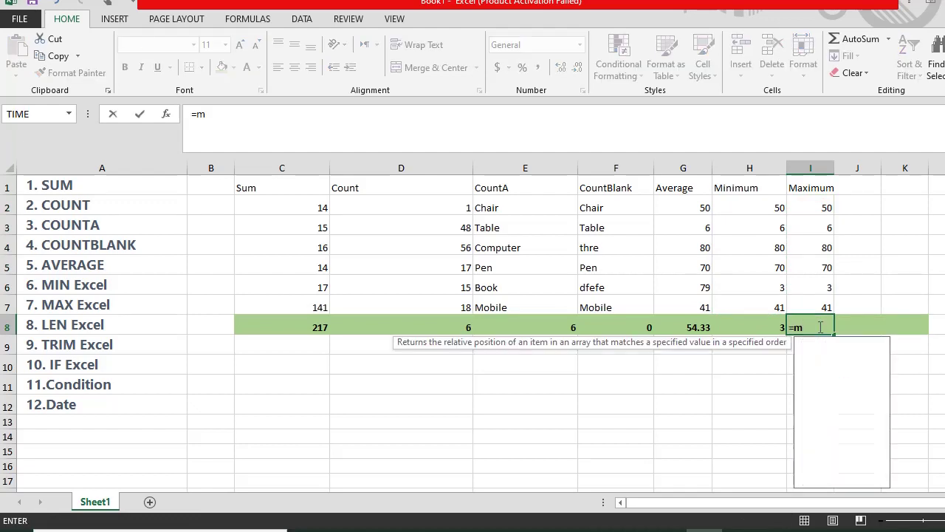
{"action": "type", "text": "x"}
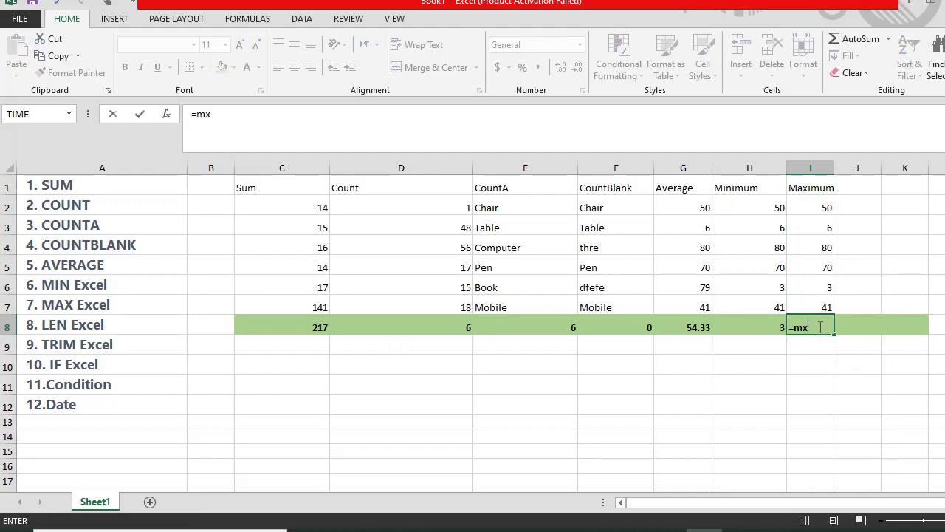
{"action": "key", "text": "BackSpace"}
{"action": "key", "text": "BackSpace"}
{"action": "type", "text": "az"}
{"action": "key", "text": "BackSpace"}
{"action": "type", "text": "x("}
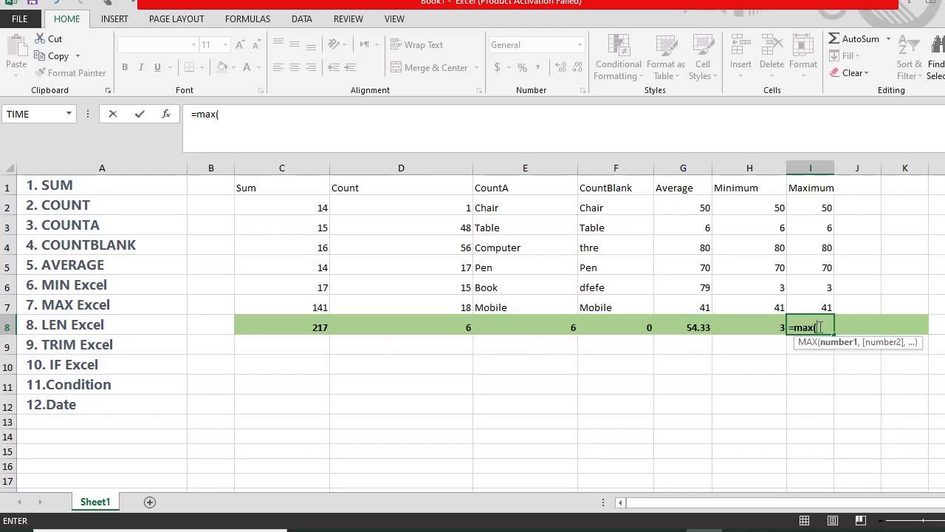
{"action": "left_click_drag", "start_coordinate": [820, 207], "coordinate": [821, 314]}
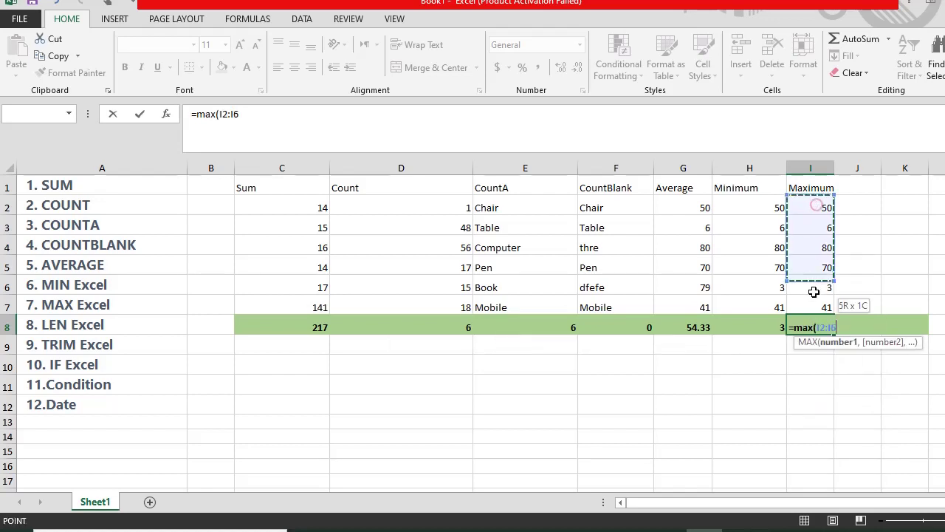
{"action": "type", "text": ")"}
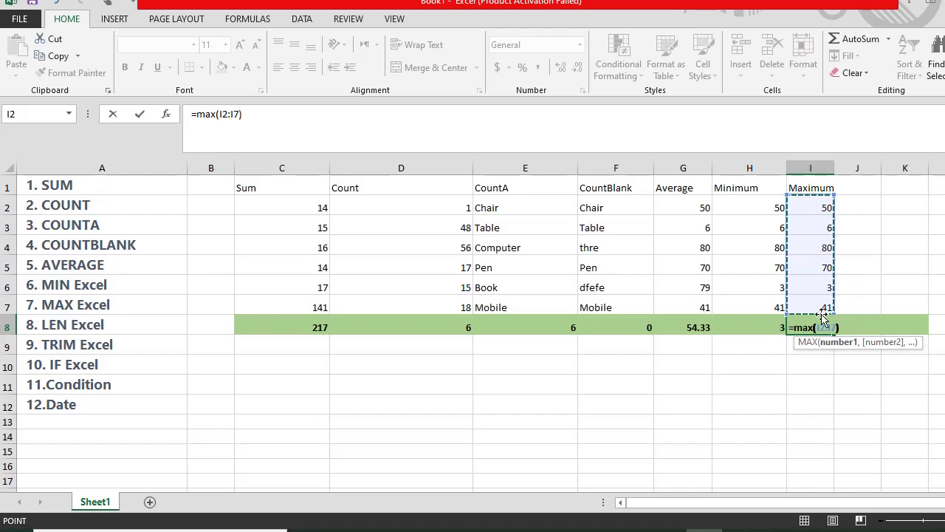
{"action": "key", "text": "Return"}
{"action": "left_click", "coordinate": [816, 323]}
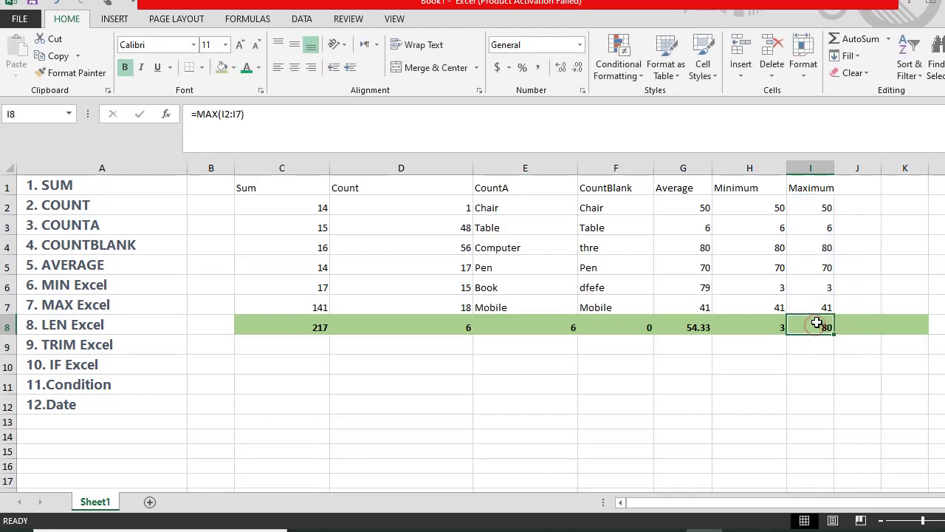
- Change I6 to 90 so the maximum becomes 90
{"action": "key", "text": "Up"}
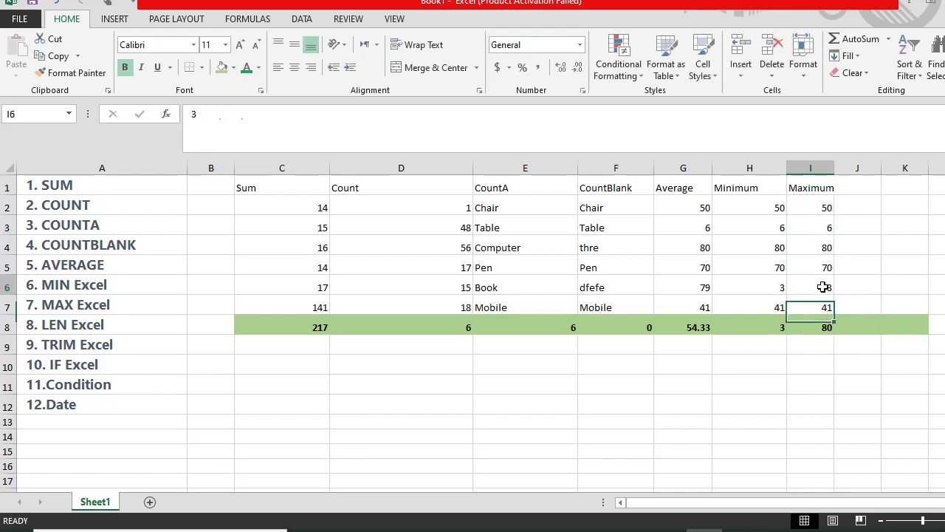
{"action": "key", "text": "Up"}
{"action": "type", "text": "90"}
{"action": "key", "text": "Return"}
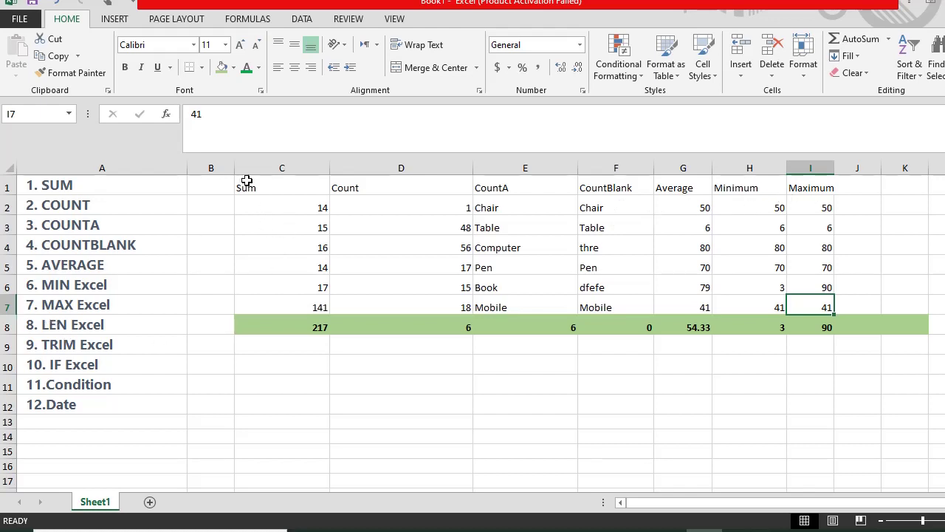
- Clear all contents and formatting from the C1:K8 table
{"action": "left_click_drag", "start_coordinate": [247, 180], "coordinate": [893, 327]}
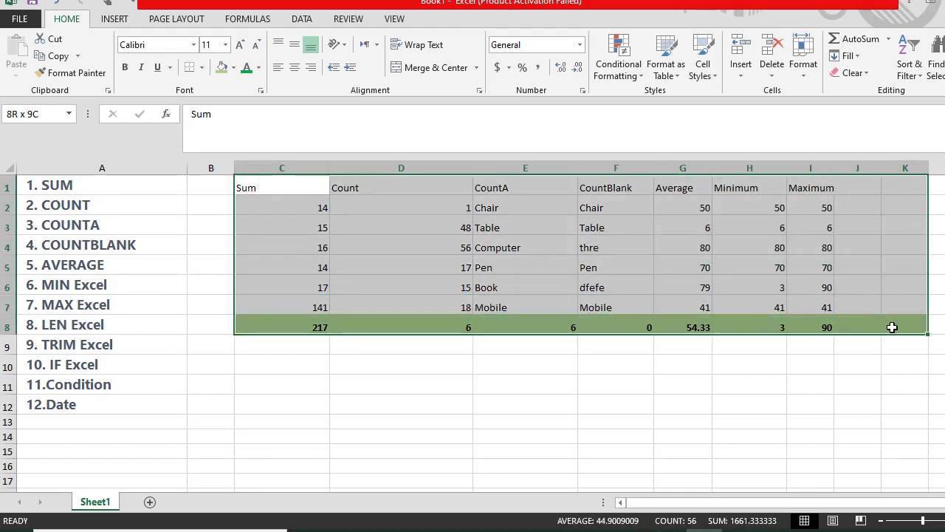
{"action": "left_click", "coordinate": [857, 72]}
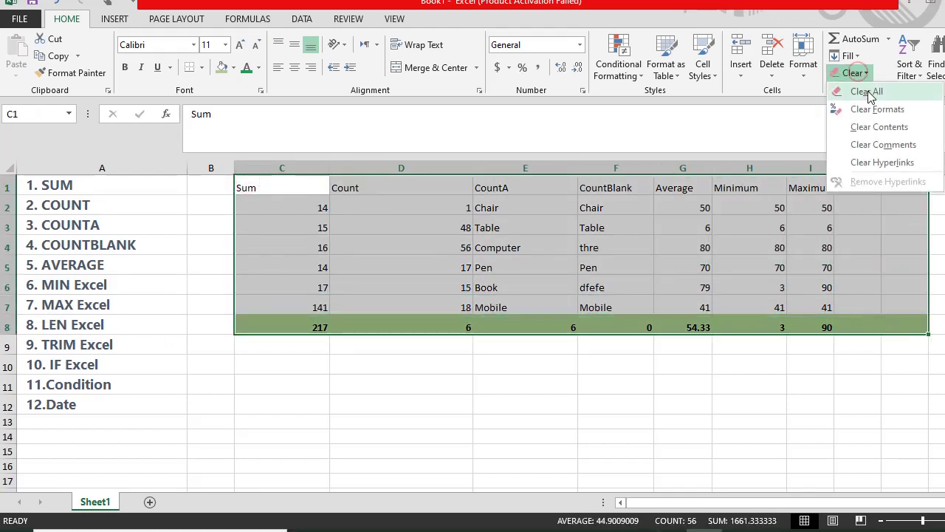
{"action": "left_click", "coordinate": [866, 92]}
{"action": "left_click", "coordinate": [420, 244]}
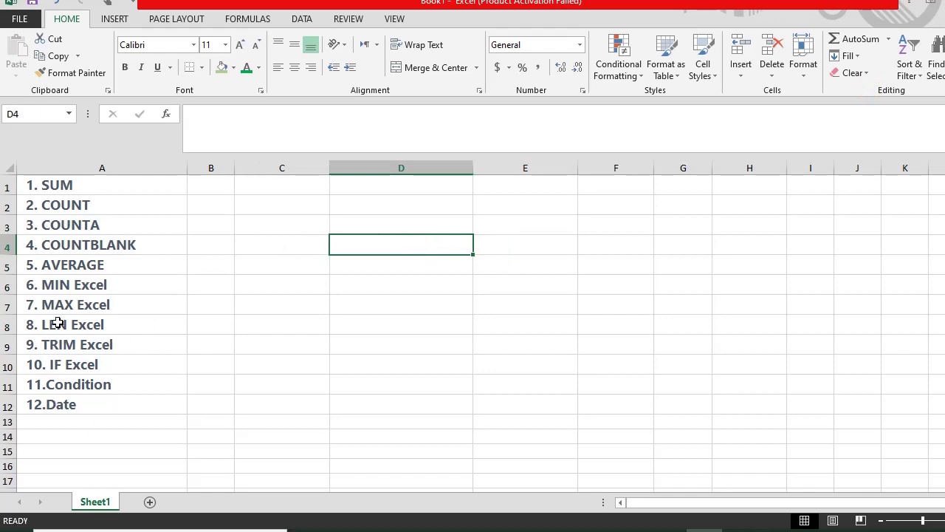
- Enter the header Lenth in C1
{"action": "left_click", "coordinate": [284, 188]}
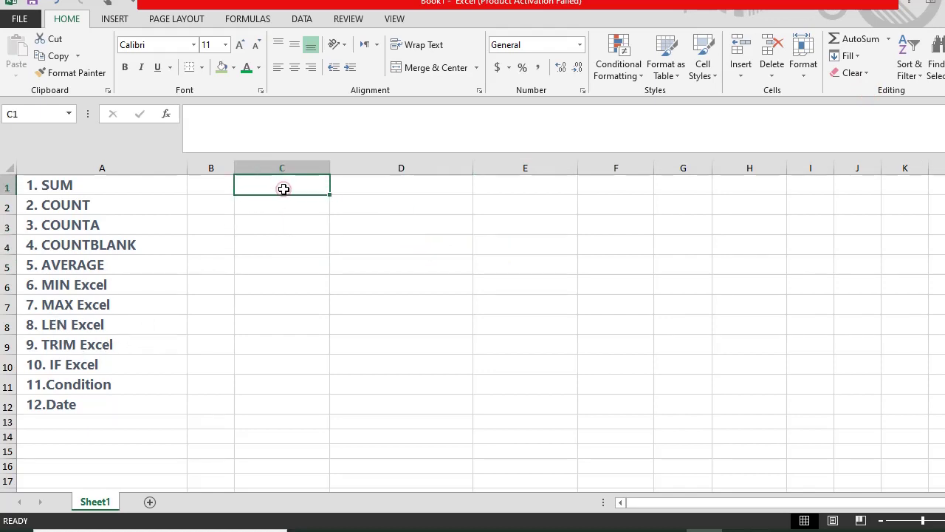
{"action": "type", "text": "Lenth"}
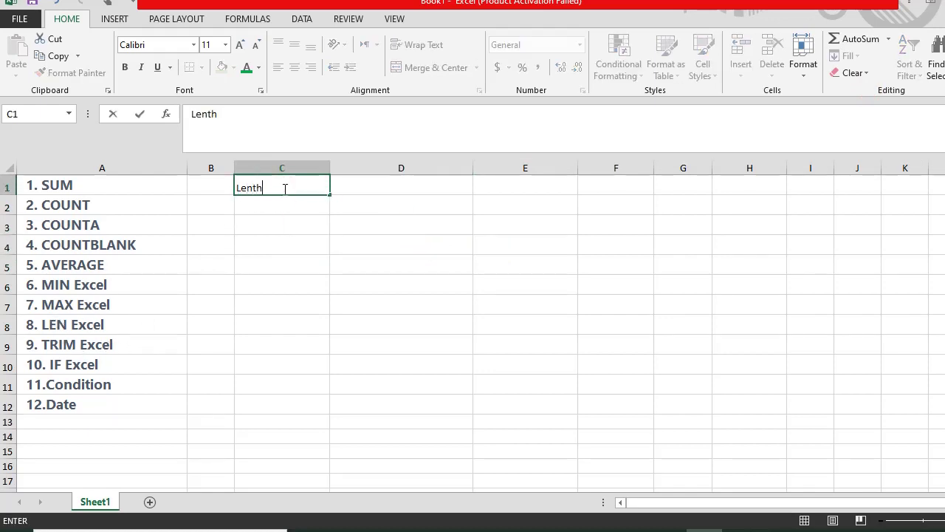
{"action": "key", "text": "BackSpace"}
{"action": "type", "text": "h"}
{"action": "key", "text": "Return"}
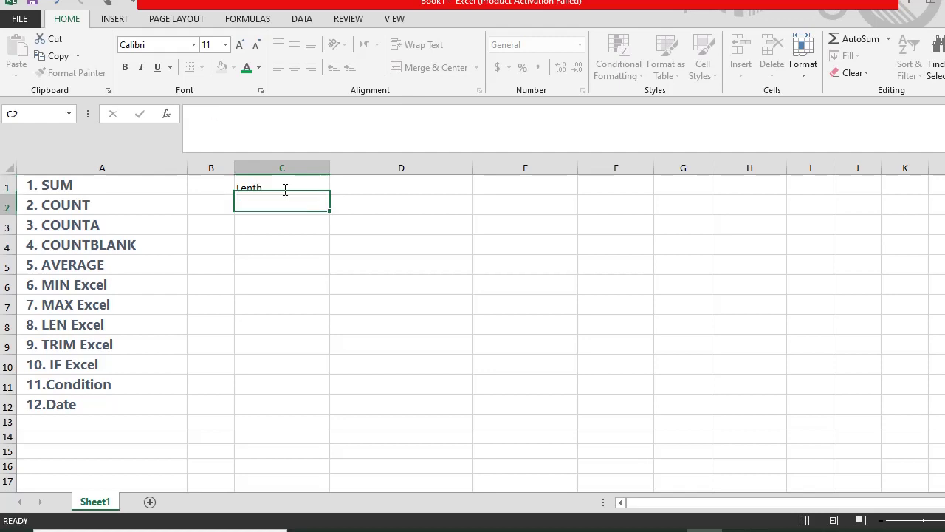
- Type a sample person's name into C2 below the header
{"action": "left_click", "coordinate": [290, 269]}
{"action": "left_click", "coordinate": [284, 206]}
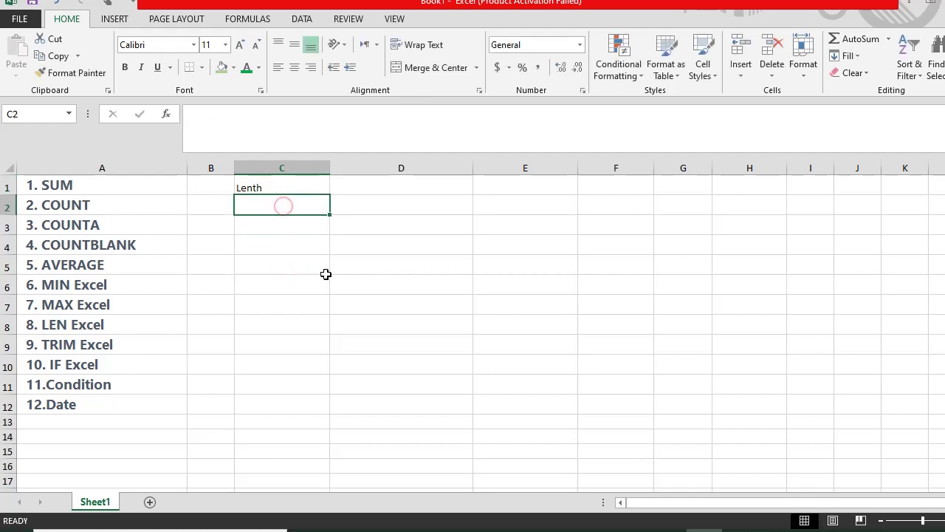
{"action": "type", "text": "Sjaj"}
{"action": "key", "text": "BackSpace"}
{"action": "type", "text": "ha"}
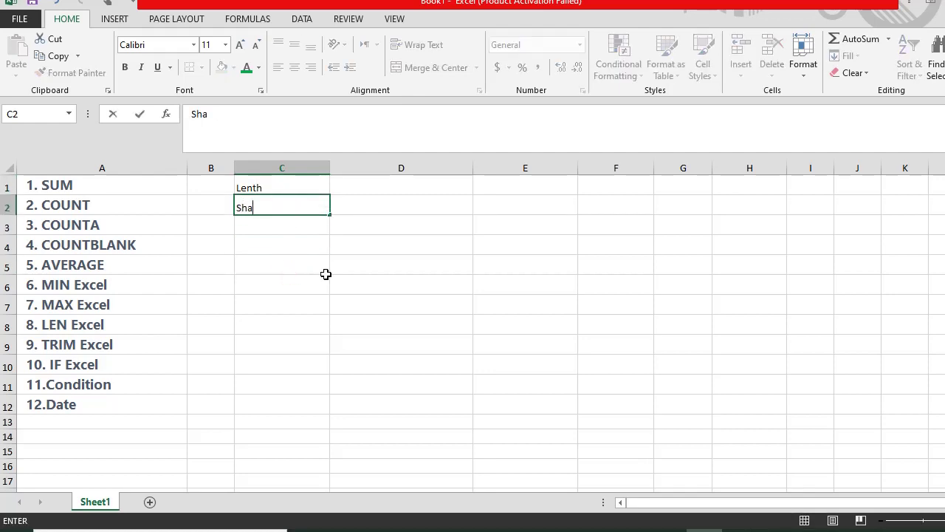
{"action": "type", "text": "hnawaz"}
{"action": "key", "text": "Up"}
{"action": "key", "text": "Down"}
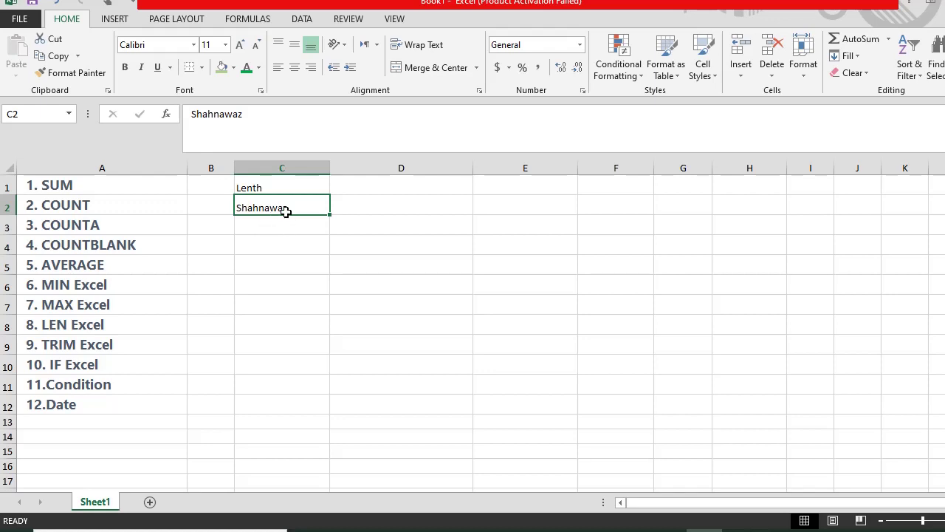
{"action": "left_click", "coordinate": [283, 222]}
{"action": "left_click", "coordinate": [278, 205]}
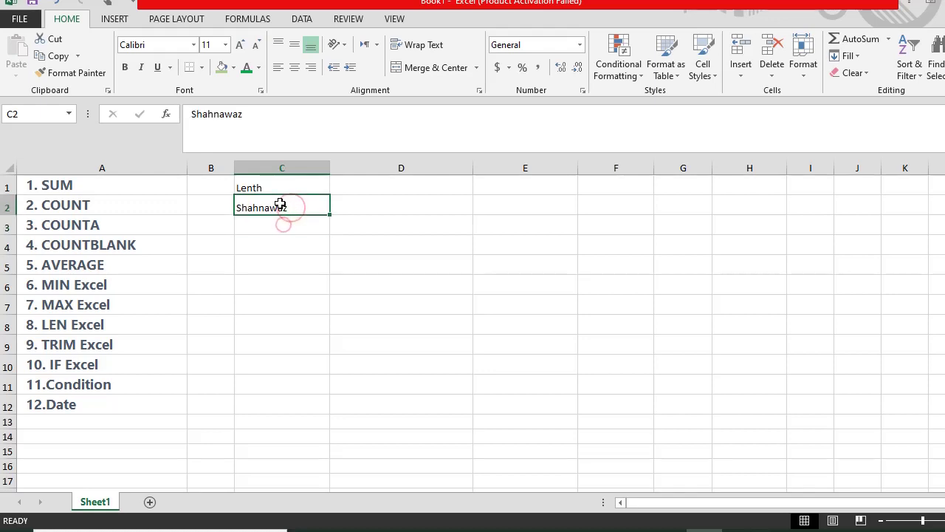
{"action": "left_click", "coordinate": [380, 183]}
{"action": "left_click", "coordinate": [257, 206]}
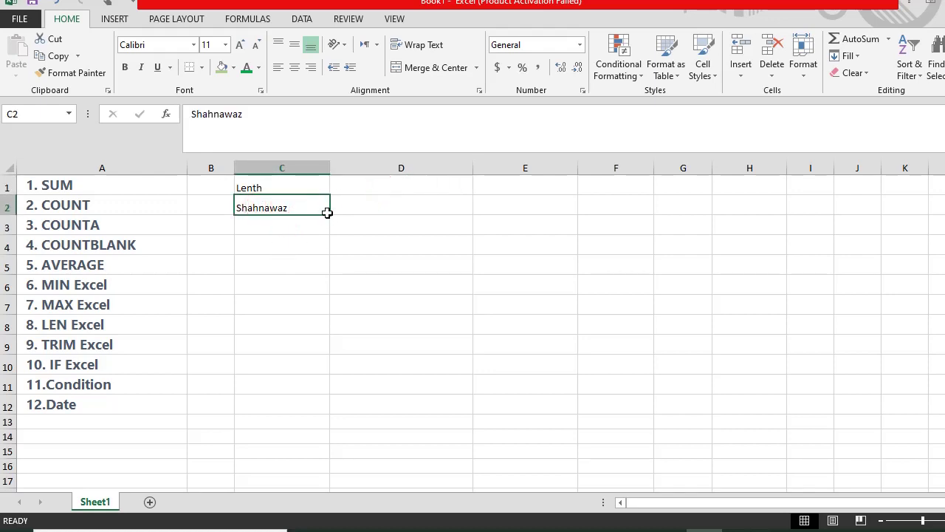
{"action": "left_click", "coordinate": [349, 185]}
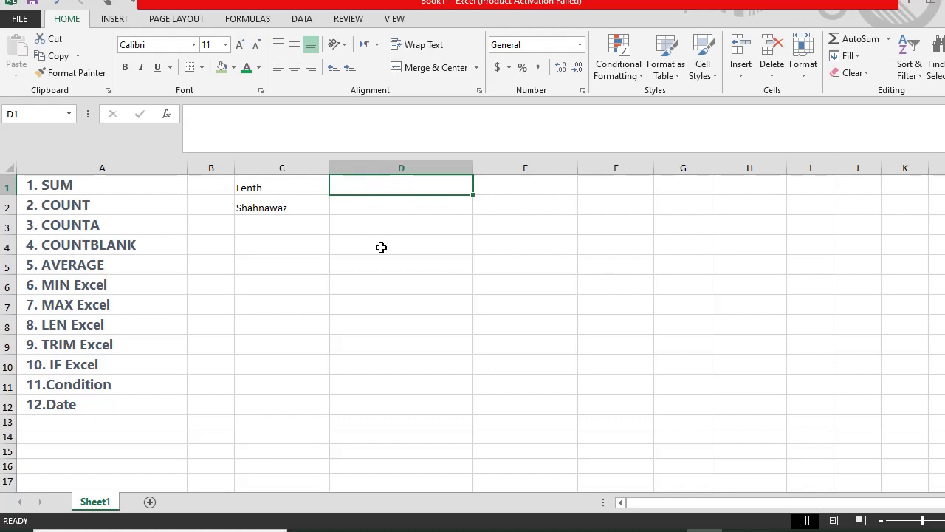
- Enter the heading 'count' in D1 and the formula =LEN(C2) in D2
{"action": "type", "text": "oucou"}
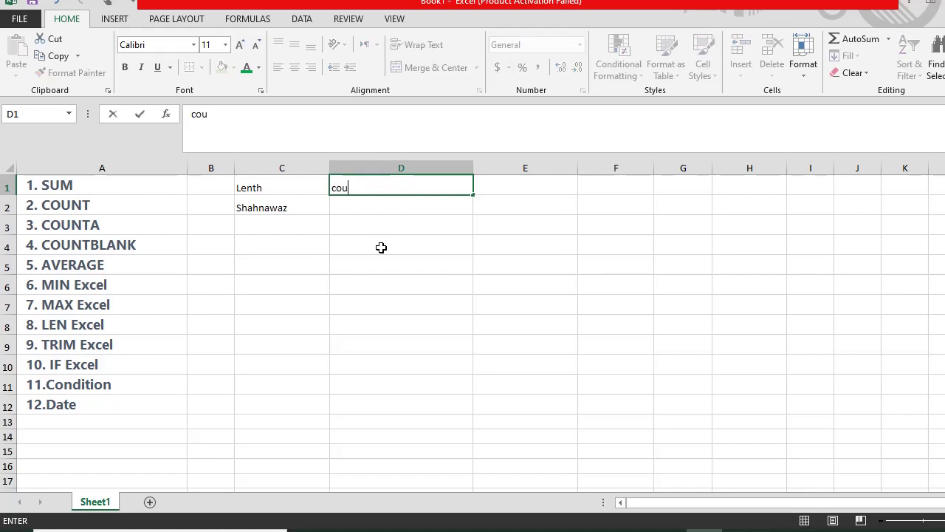
{"action": "key", "text": "Return"}
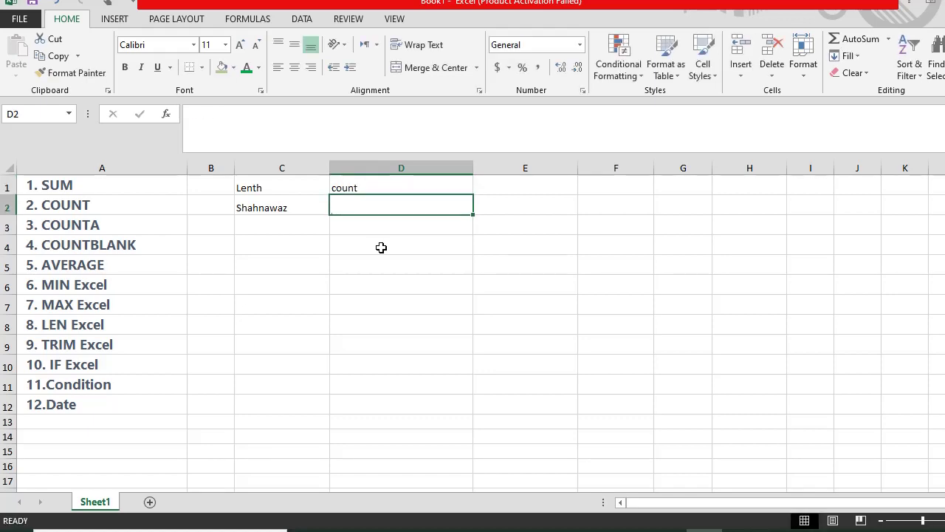
{"action": "type", "text": "="}
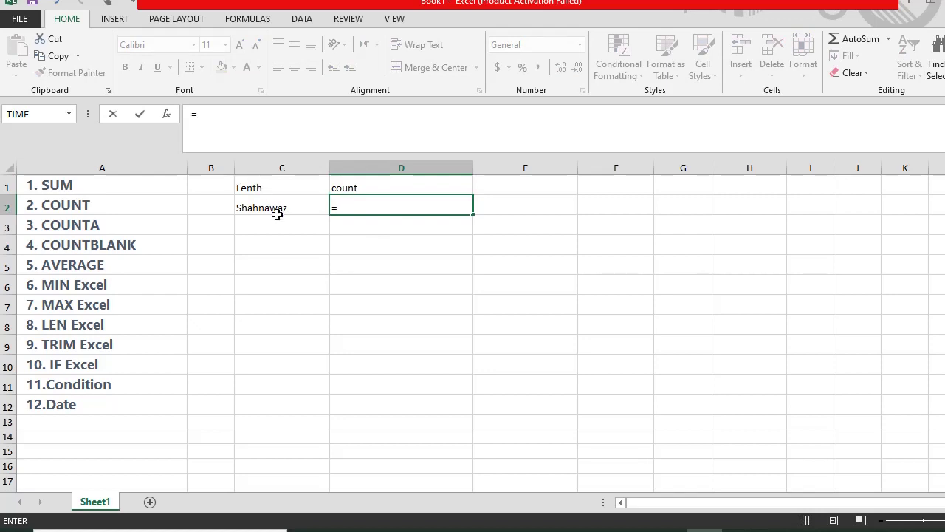
{"action": "left_click", "coordinate": [277, 207]}
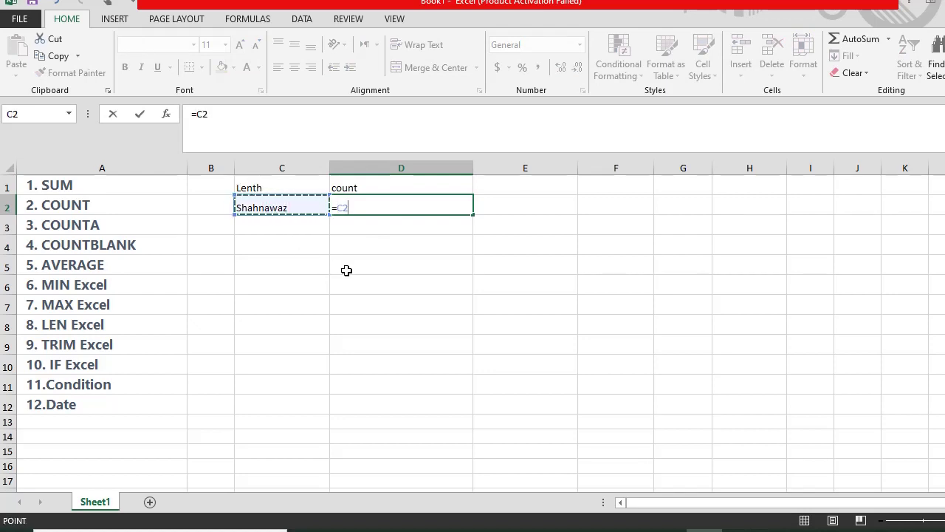
{"action": "key", "text": "BackSpace"}
{"action": "type", "text": "("}
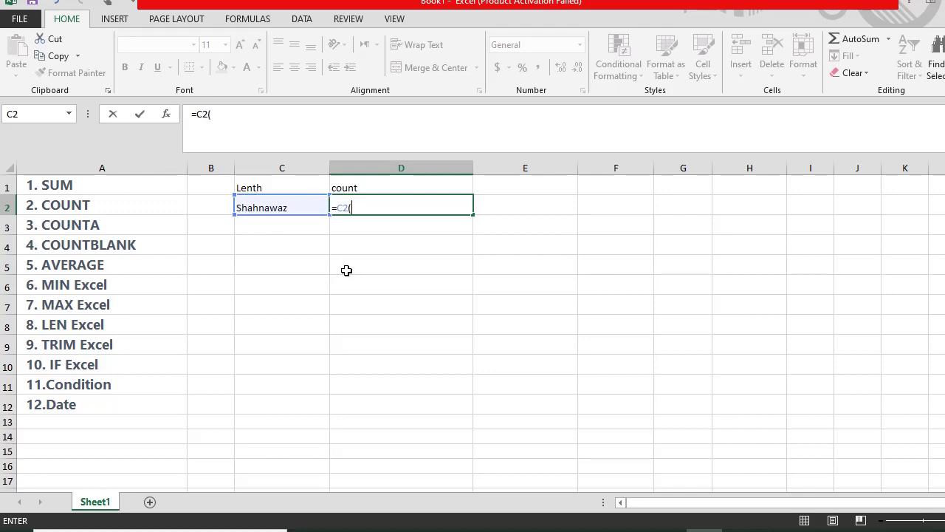
{"action": "key", "text": "BackSpace"}
{"action": "type", "text": "len"}
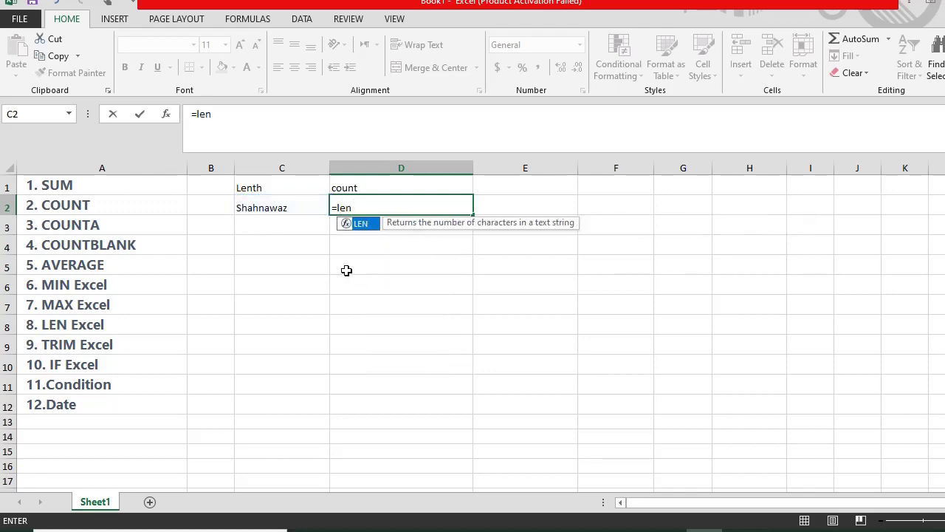
{"action": "type", "text": "("}
{"action": "left_click", "coordinate": [268, 203]}
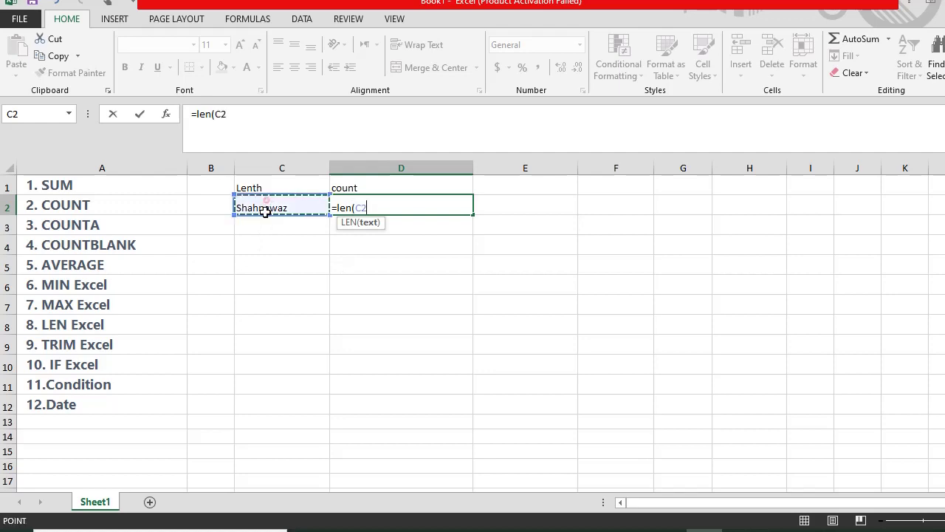
{"action": "type", "text": ")"}
{"action": "key", "text": "Return"}
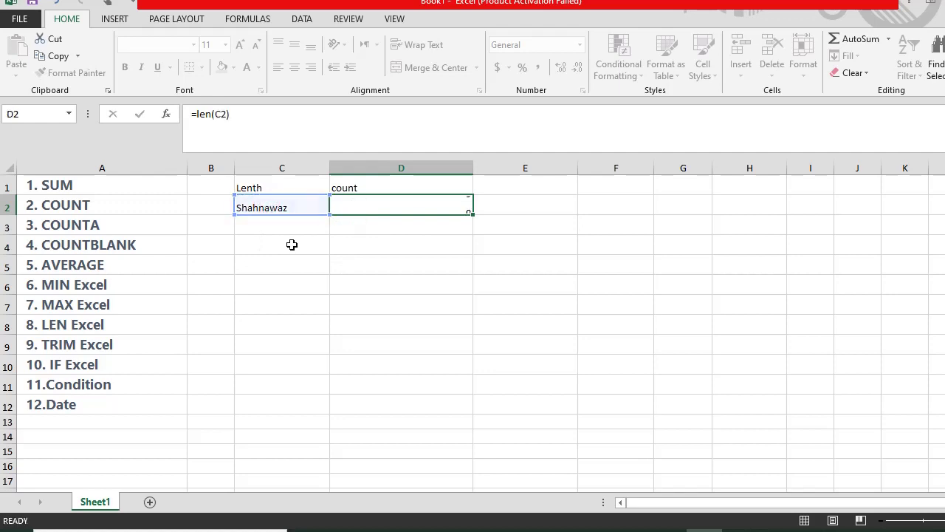
{"action": "left_click", "coordinate": [410, 209]}
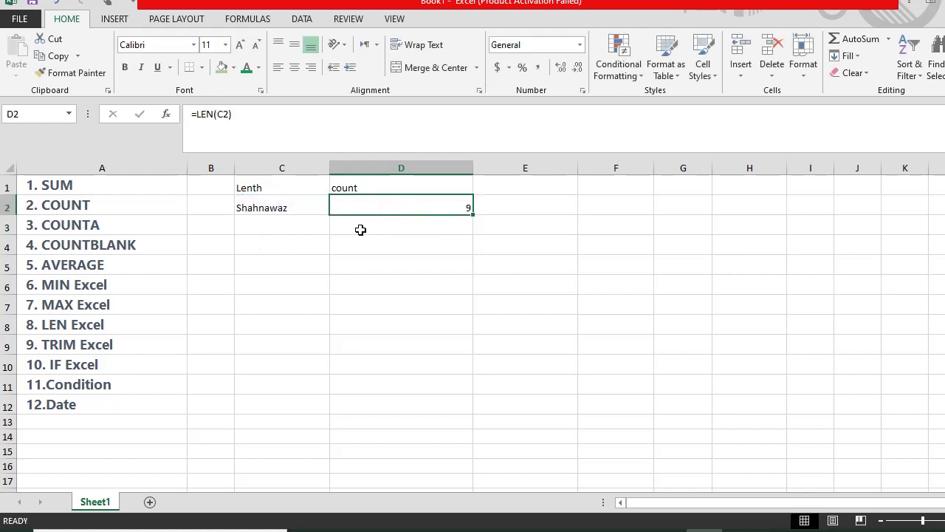
- Add a surname to the name in C2 so D2's character count becomes 15
{"action": "left_click", "coordinate": [288, 208]}
{"action": "double_click", "coordinate": [296, 205]}
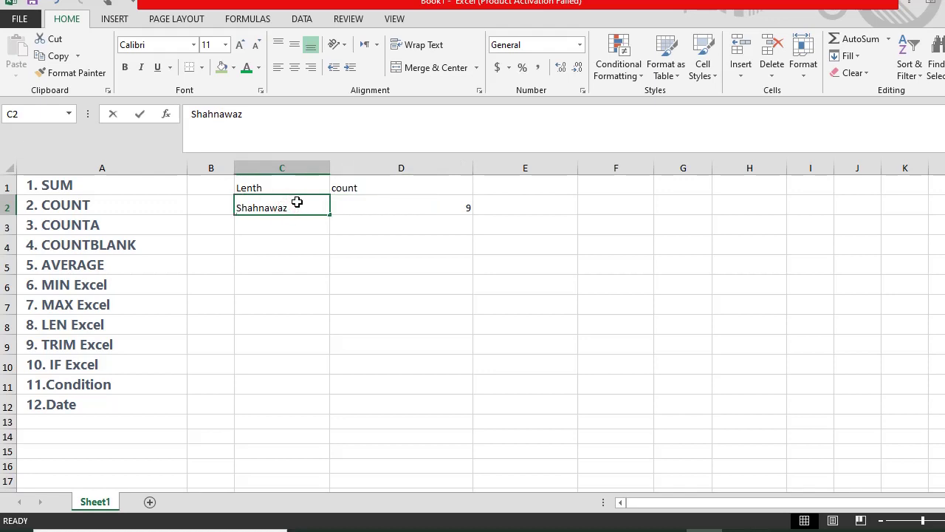
{"action": "type", "text": "Me"}
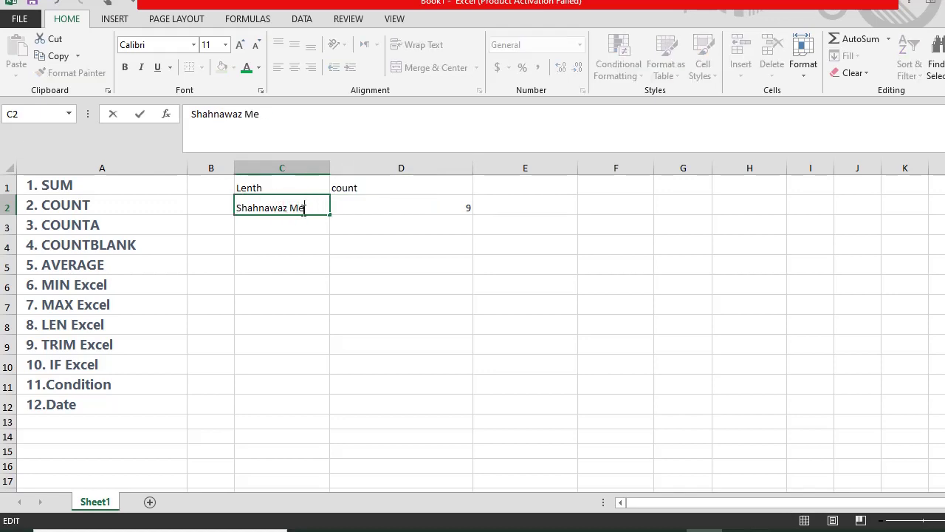
{"action": "type", "text": "mon"}
{"action": "key", "text": "Return"}
{"action": "left_click", "coordinate": [303, 210]}
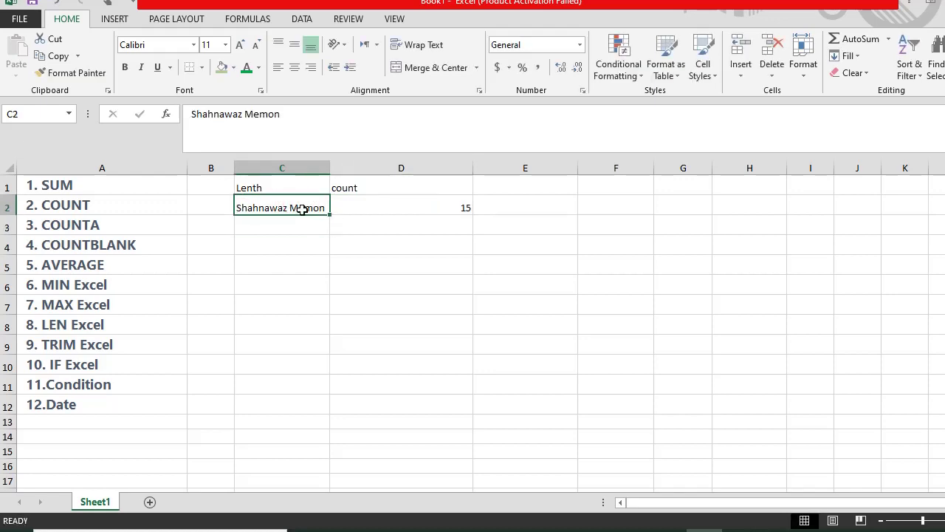
{"action": "left_click", "coordinate": [368, 206]}
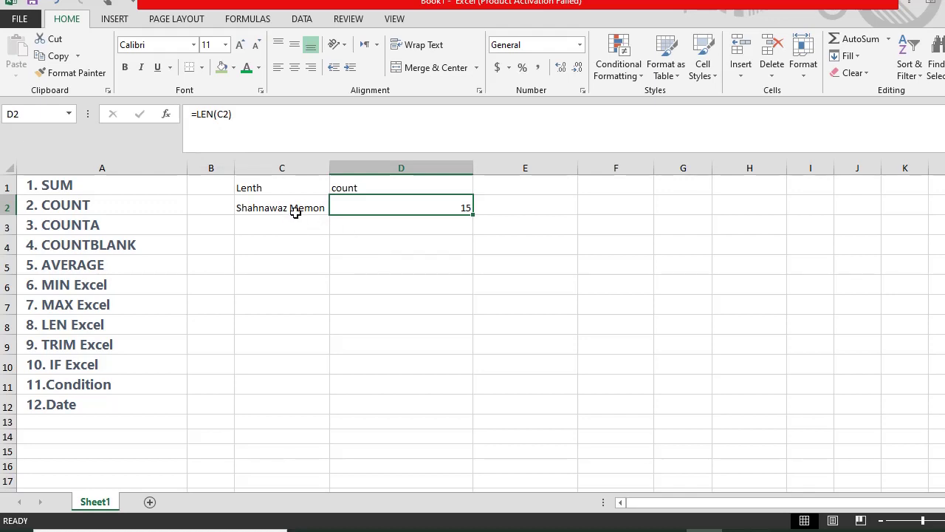
- Merge and center C5:D7 into a single cell ready for text
{"action": "left_click", "coordinate": [293, 224]}
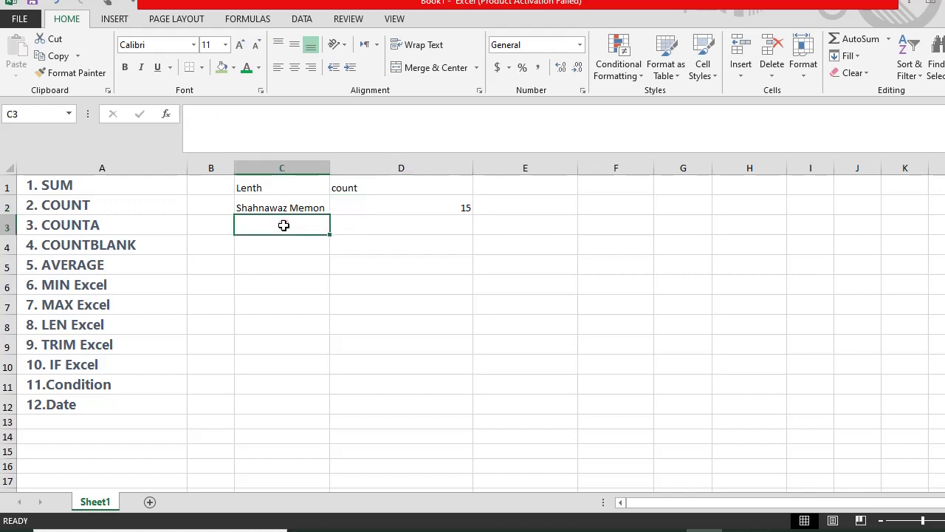
{"action": "left_click", "coordinate": [289, 207]}
{"action": "key", "text": "Return"}
{"action": "mouse_move", "coordinate": [285, 269]}
{"action": "left_mouse_down"}
{"action": "mouse_move", "coordinate": [376, 283]}
{"action": "mouse_move", "coordinate": [379, 295]}
{"action": "left_mouse_up"}
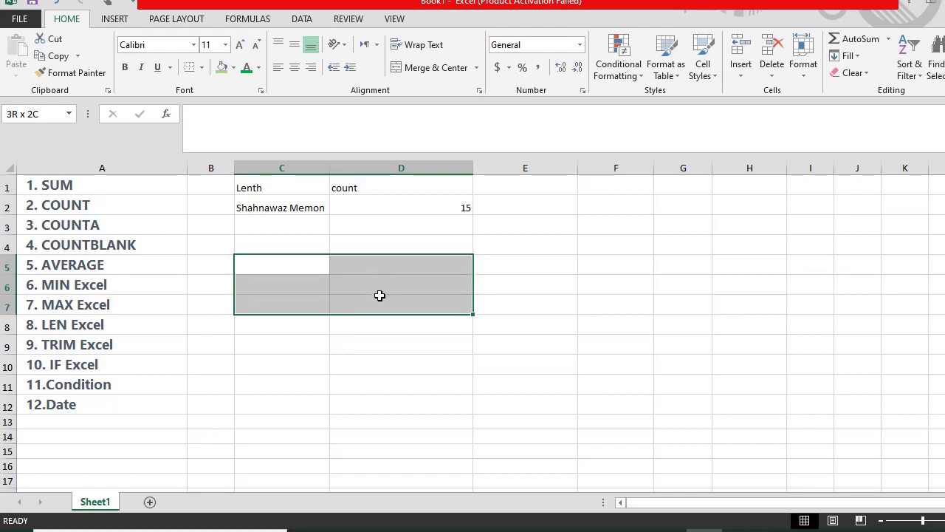
{"action": "left_click", "coordinate": [418, 68]}
{"action": "left_click", "coordinate": [334, 351]}
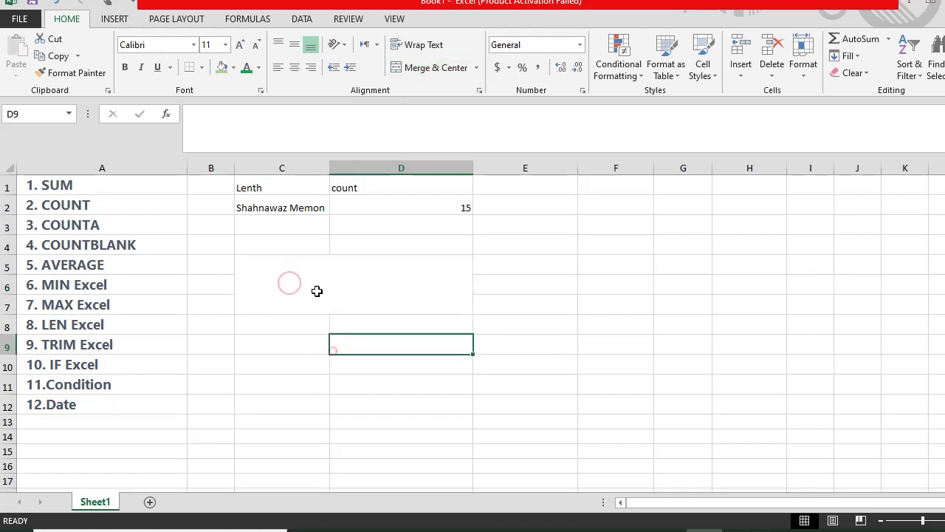
{"action": "left_click", "coordinate": [312, 282]}
{"action": "double_click", "coordinate": [313, 285]}
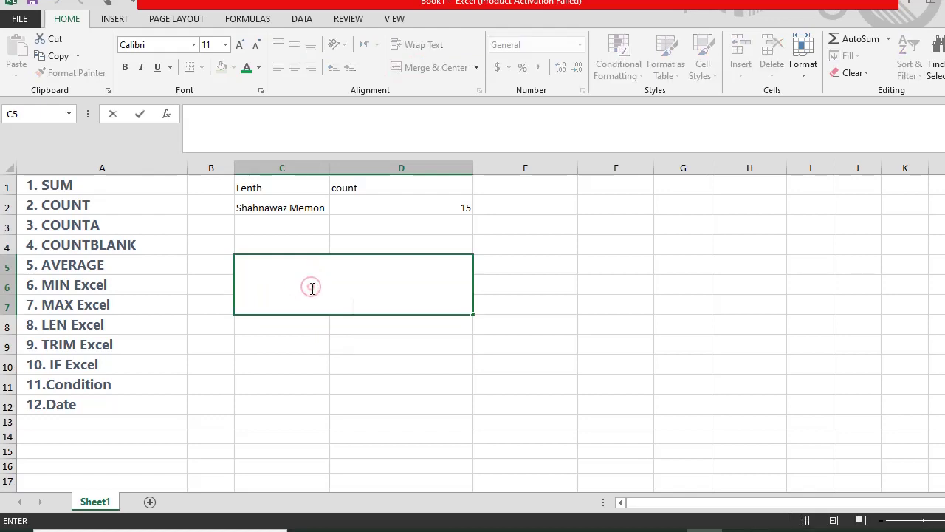
{"action": "left_click", "coordinate": [317, 391]}
{"action": "left_click", "coordinate": [312, 293]}
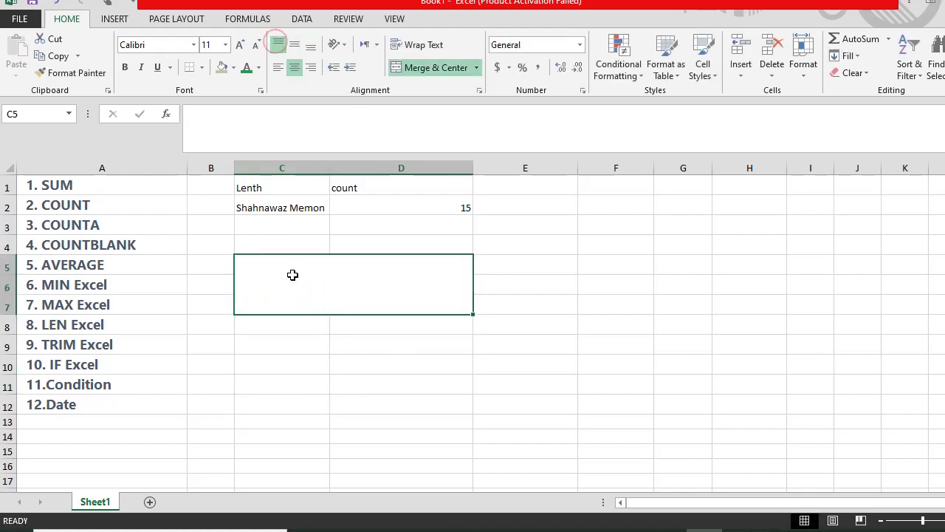
{"action": "double_click", "coordinate": [294, 278]}
- Type and correct the tution center sentence in C5, ending with the writer's and coach's names
{"action": "type", "text": "this m"}
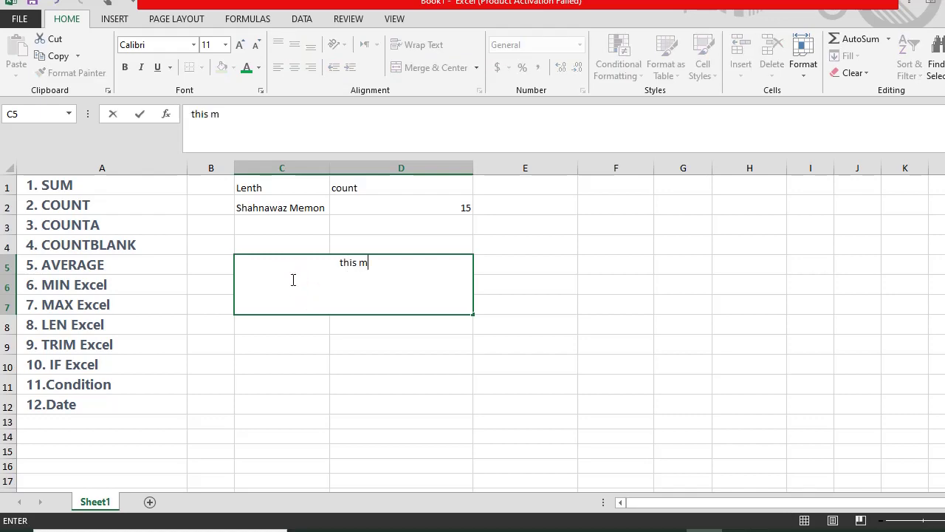
{"action": "type", "text": "y tutio"}
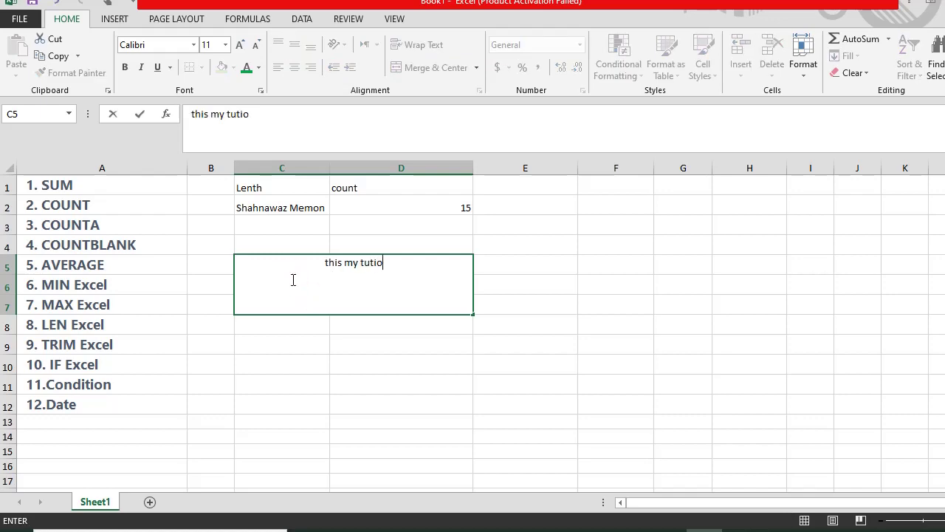
{"action": "type", "text": "n center ,"}
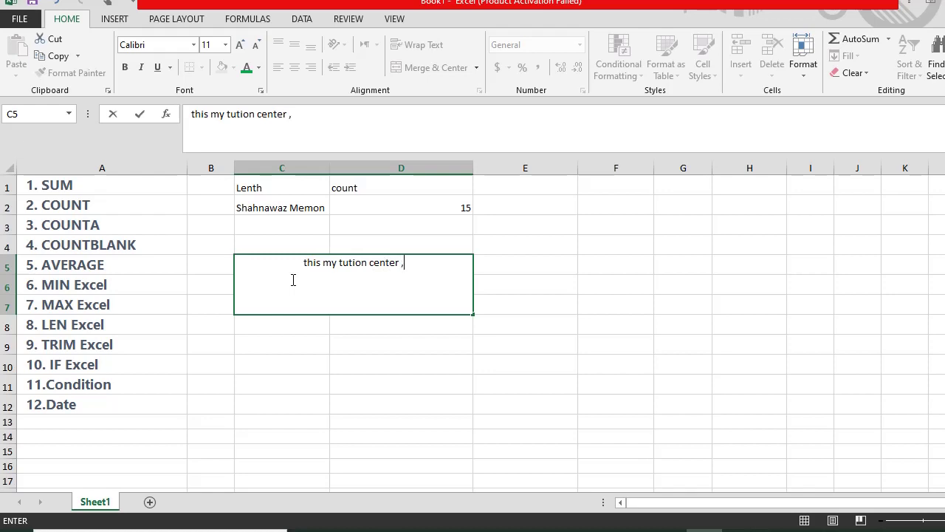
{"action": "type", "text": " i h"}
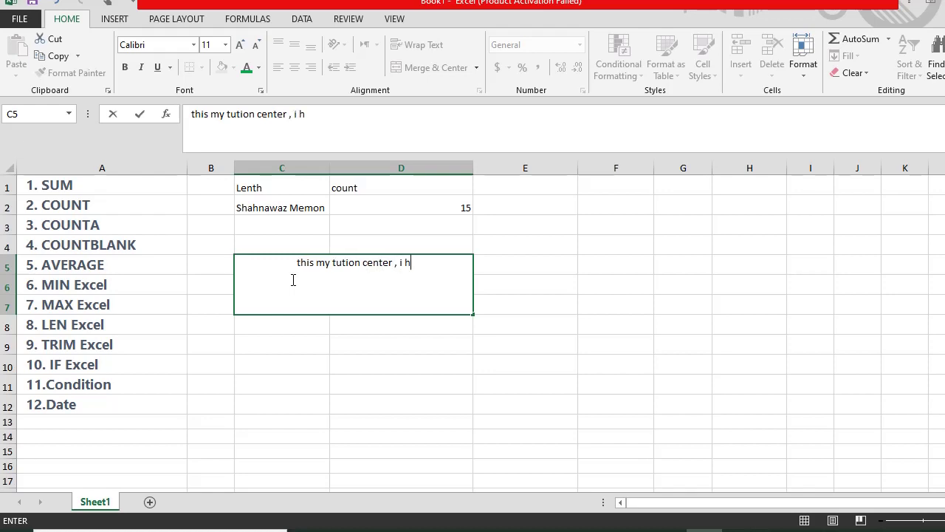
{"action": "type", "text": "ave many"}
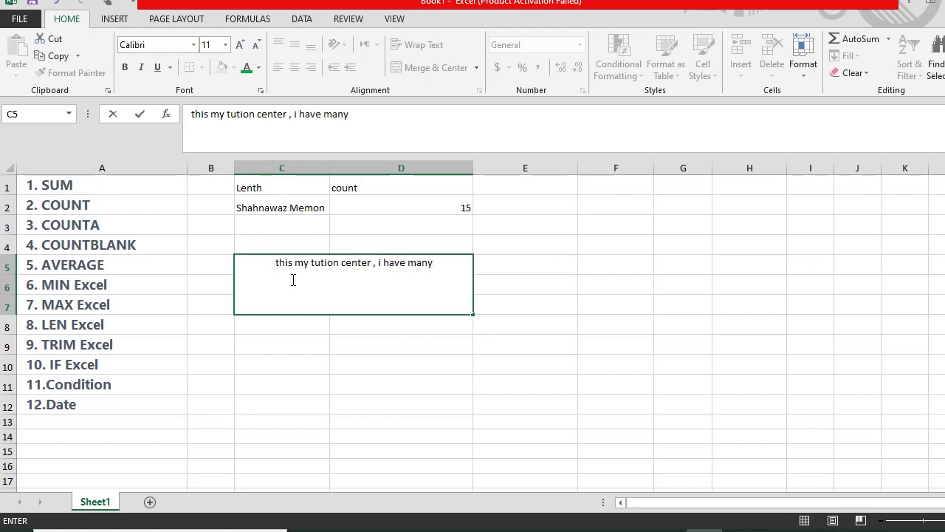
{"action": "key", "text": "BackSpace"}
{"action": "key", "text": "BackSpace"}
{"action": "key", "text": "BackSpace"}
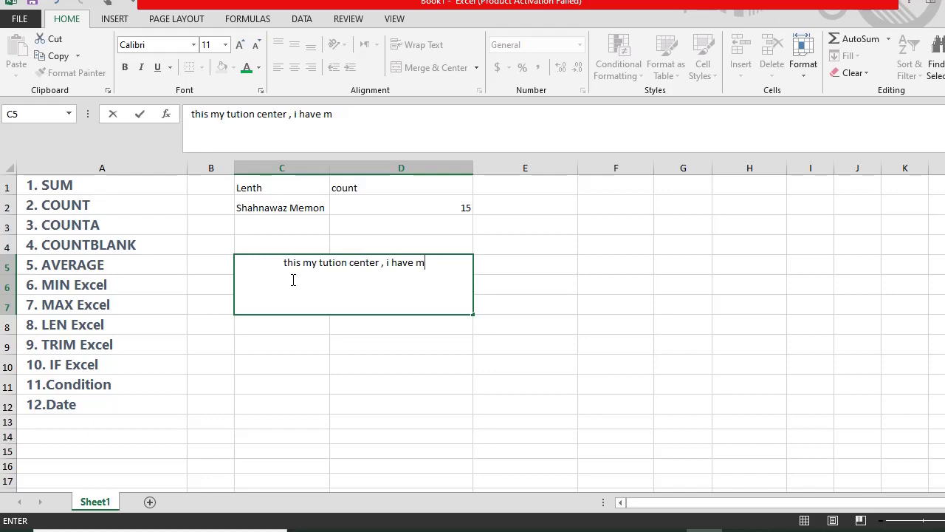
{"action": "key", "text": "BackSpace"}
{"action": "type", "text": "od"}
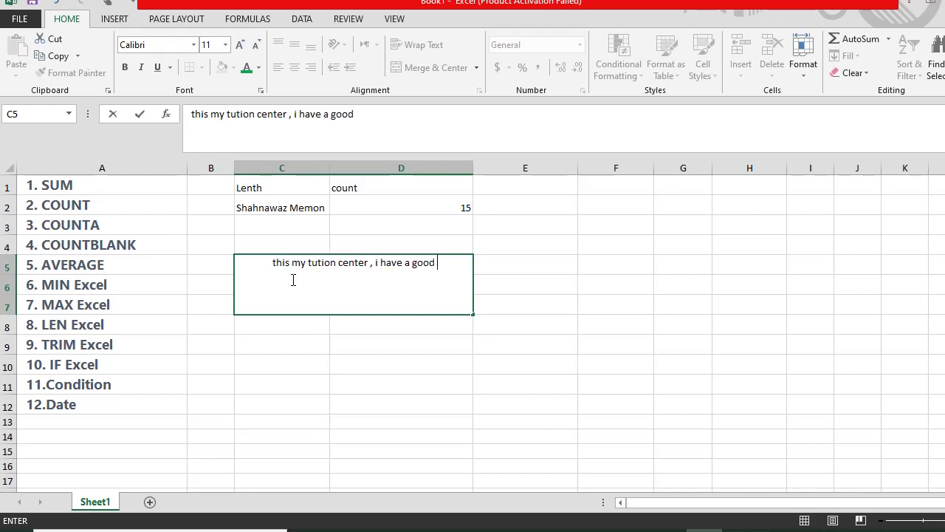
{"action": "type", "text": " command "}
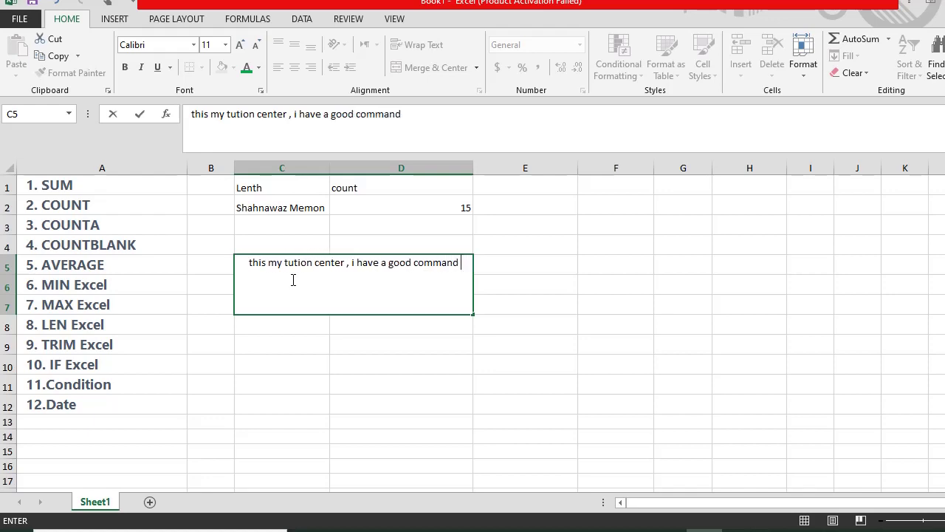
{"action": "type", "text": ", my"}
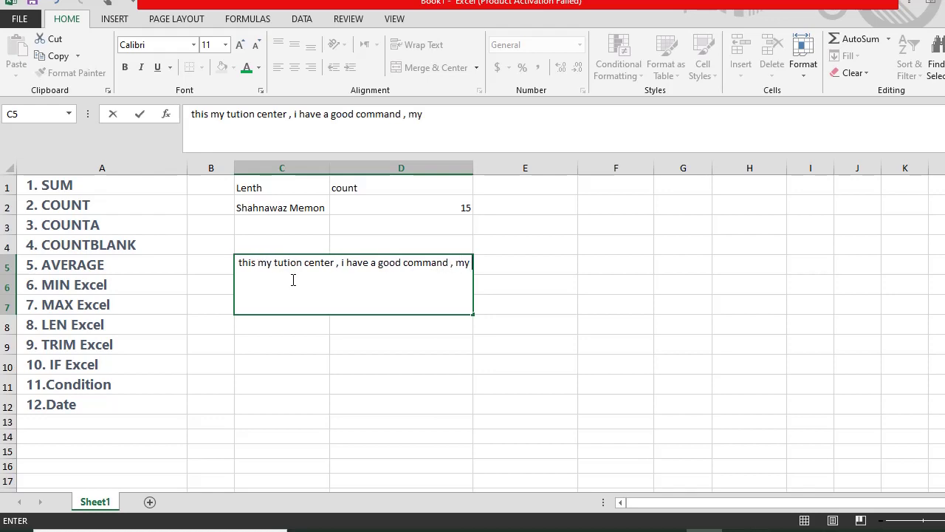
{"action": "type", "text": " anme"}
{"action": "key", "text": "BackSpace"}
{"action": "key", "text": "BackSpace"}
{"action": "key", "text": "BackSpace"}
{"action": "key", "text": "BackSpace"}
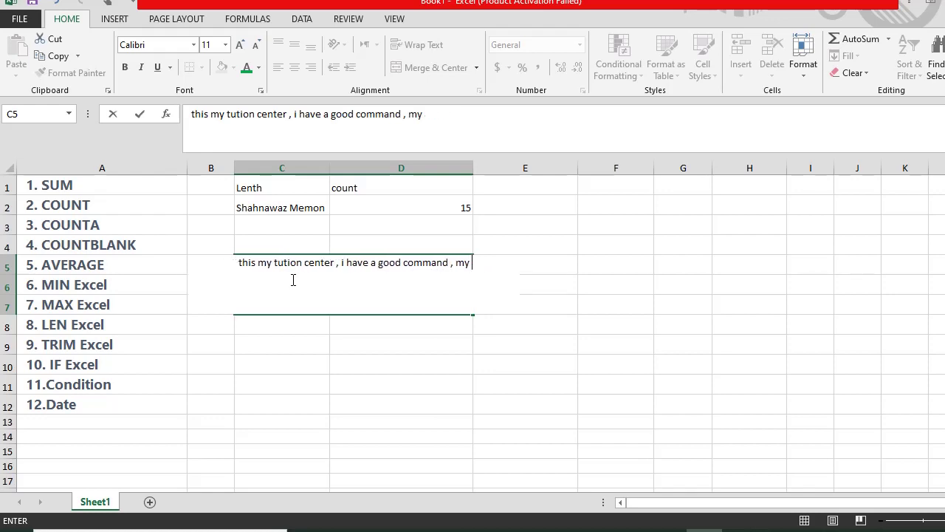
{"action": "type", "text": "name all"}
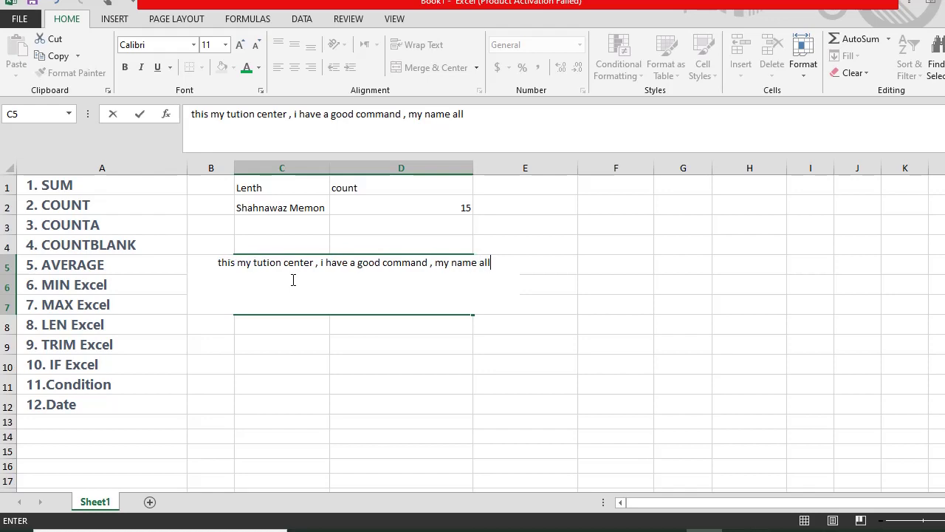
{"action": "type", "text": "en , my"}
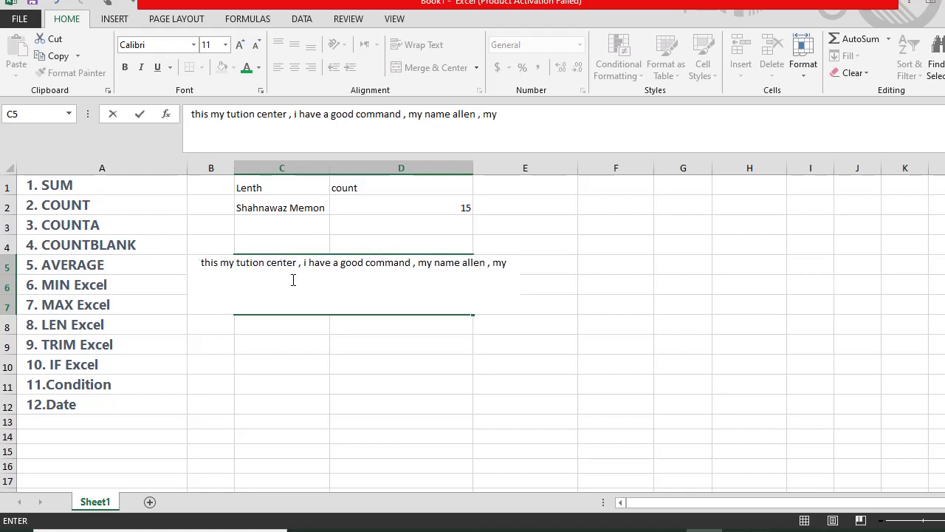
{"action": "type", "text": " coca"}
{"action": "key", "text": "BackSpace"}
{"action": "key", "text": "BackSpace"}
{"action": "type", "text": "ach"}
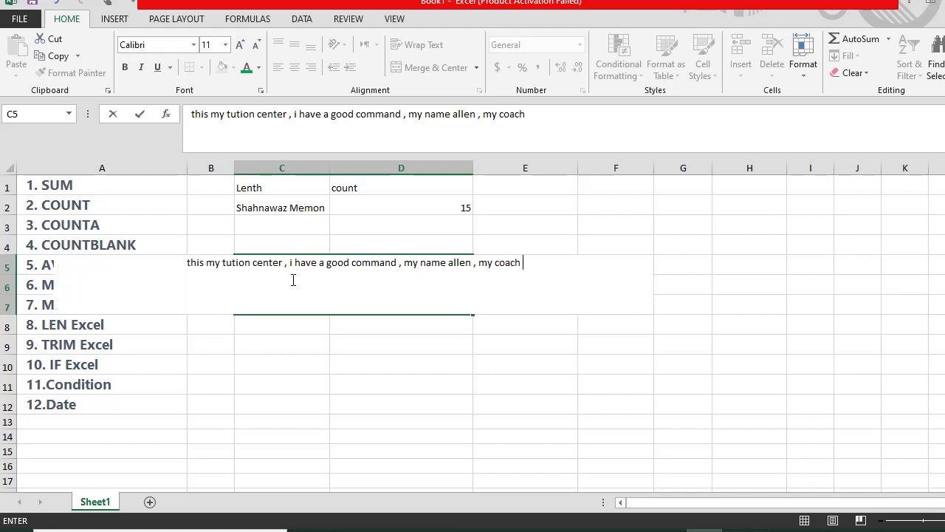
{"action": "type", "text": " name "}
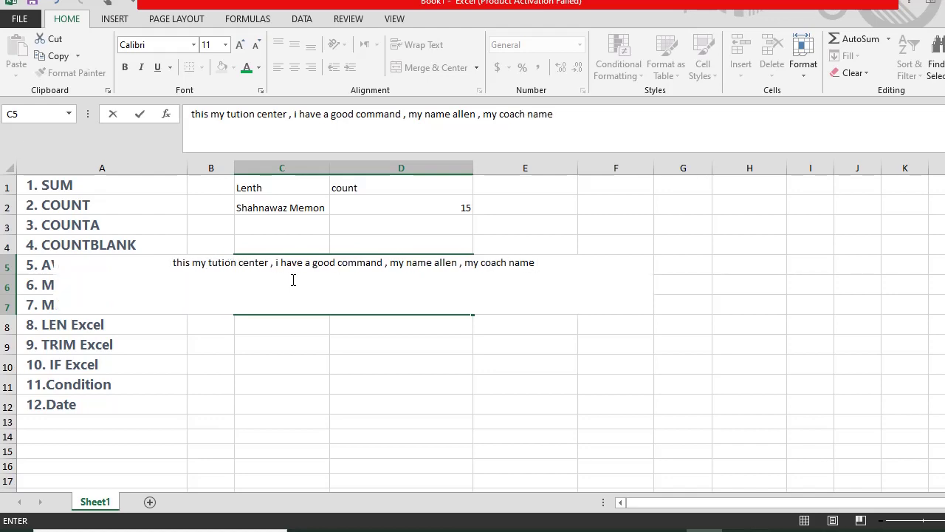
{"action": "type", "text": "ali"}
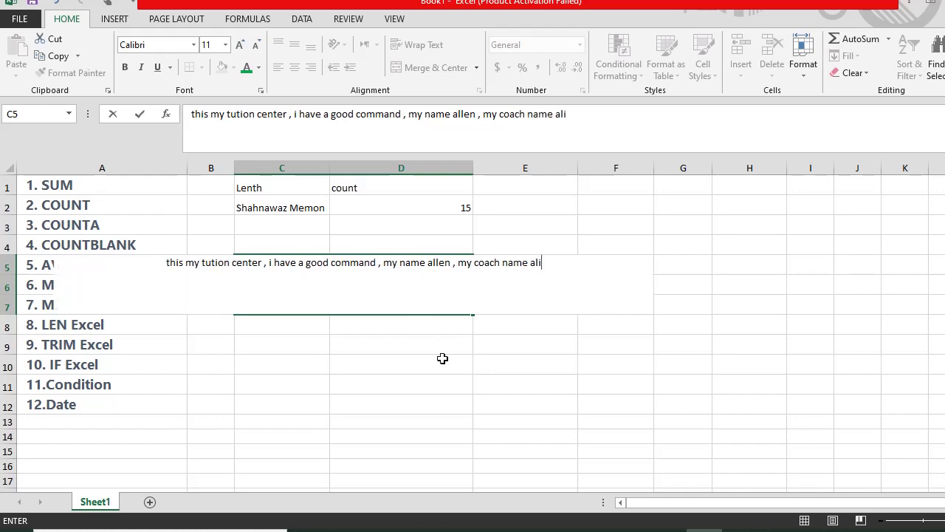
{"action": "left_click", "coordinate": [436, 365]}
- Wrap the C5 sentence and insert extra spaces between 'my' and 'tution' and before 'coach'
{"action": "left_click", "coordinate": [395, 300]}
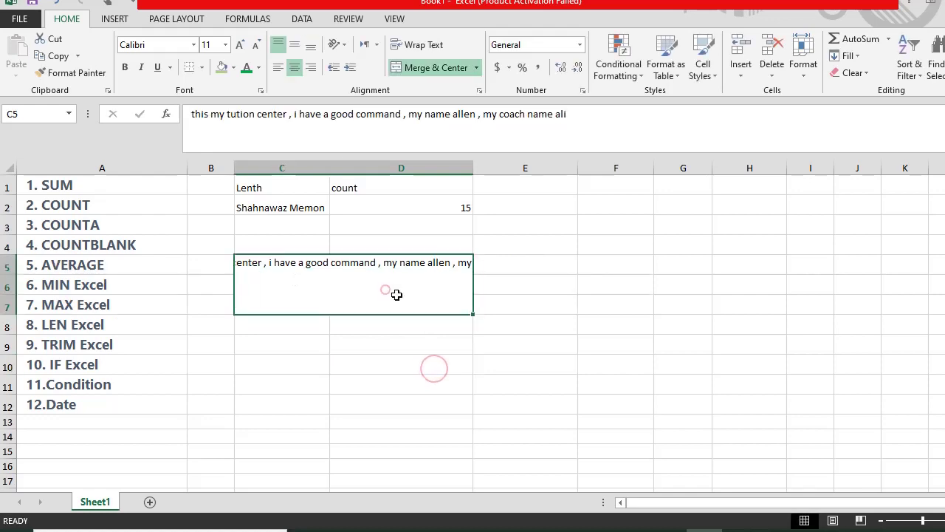
{"action": "left_click", "coordinate": [411, 45]}
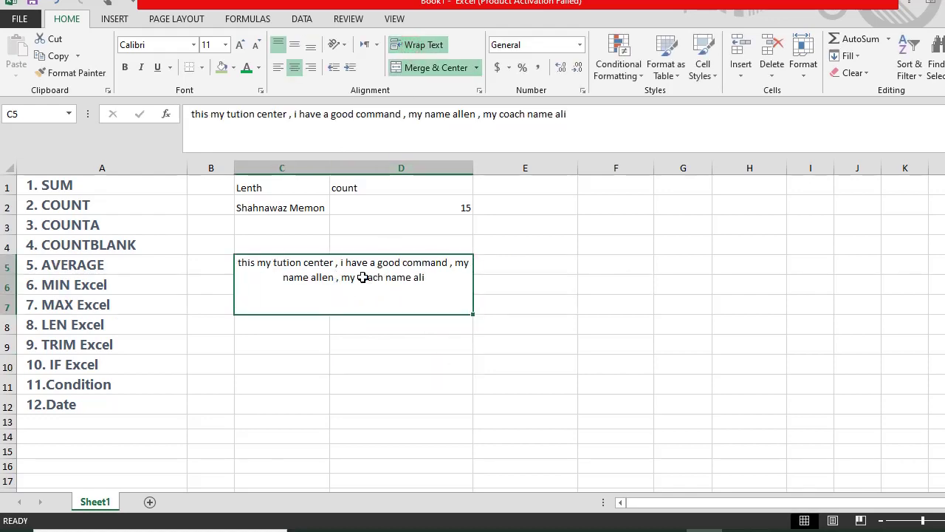
{"action": "double_click", "coordinate": [358, 277]}
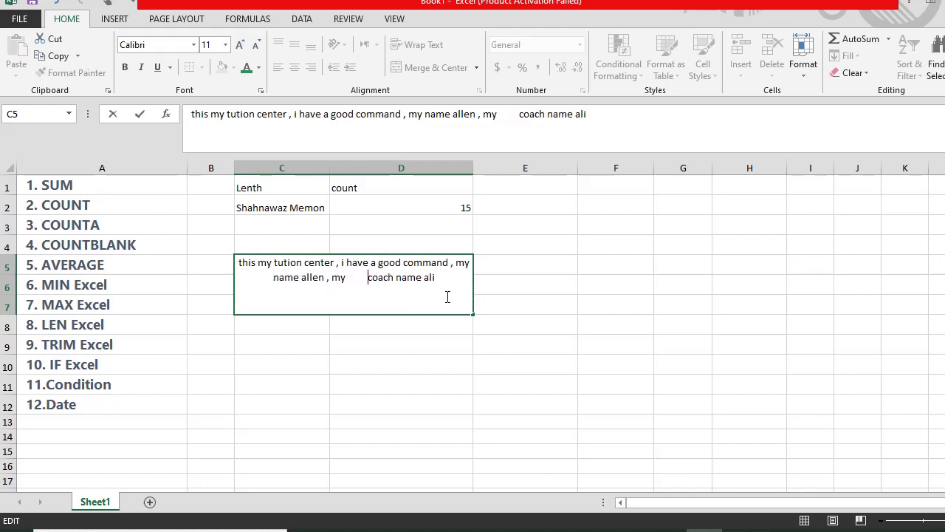
{"action": "left_click", "coordinate": [273, 263]}
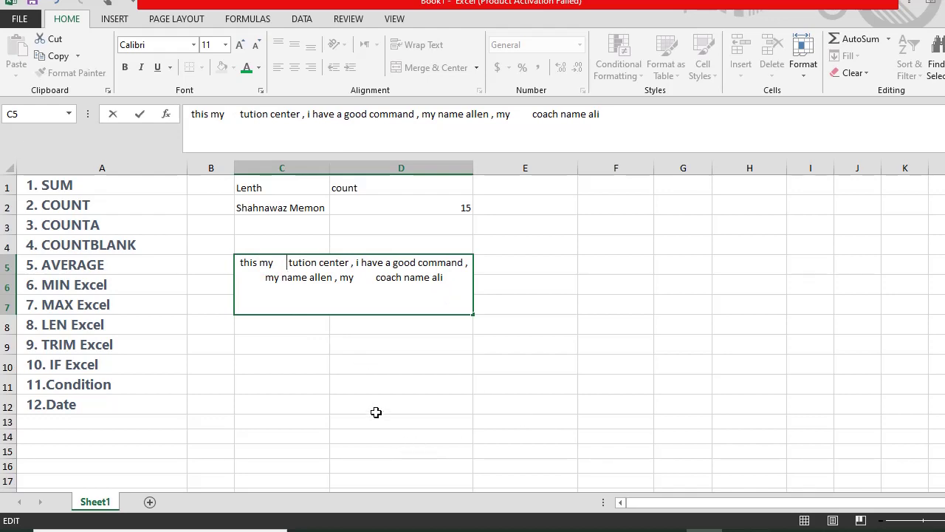
{"action": "left_click", "coordinate": [356, 384]}
{"action": "left_click", "coordinate": [344, 268]}
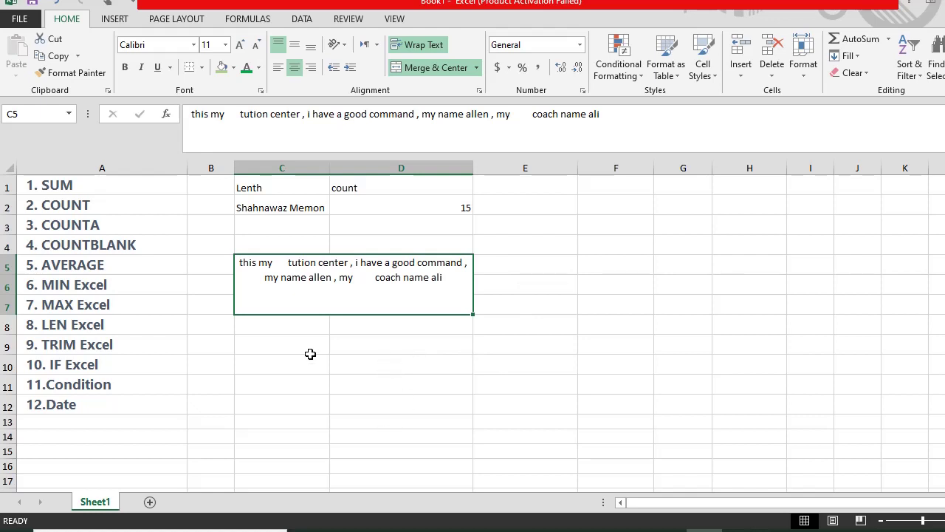
{"action": "mouse_move", "coordinate": [270, 345]}
{"action": "left_mouse_down"}
{"action": "mouse_move", "coordinate": [327, 378]}
{"action": "mouse_move", "coordinate": [410, 380]}
{"action": "left_mouse_up"}
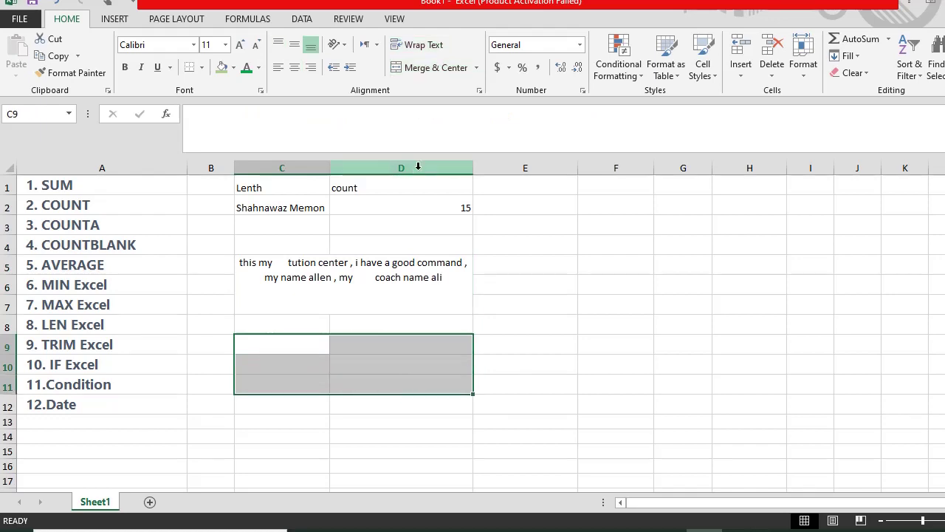
- Merge C9:D11, enter =TRIM(C5) in it, and wrap the trimmed text
{"action": "left_click", "coordinate": [416, 70]}
{"action": "left_click", "coordinate": [340, 449]}
{"action": "left_click", "coordinate": [315, 330]}
{"action": "left_click", "coordinate": [311, 360]}
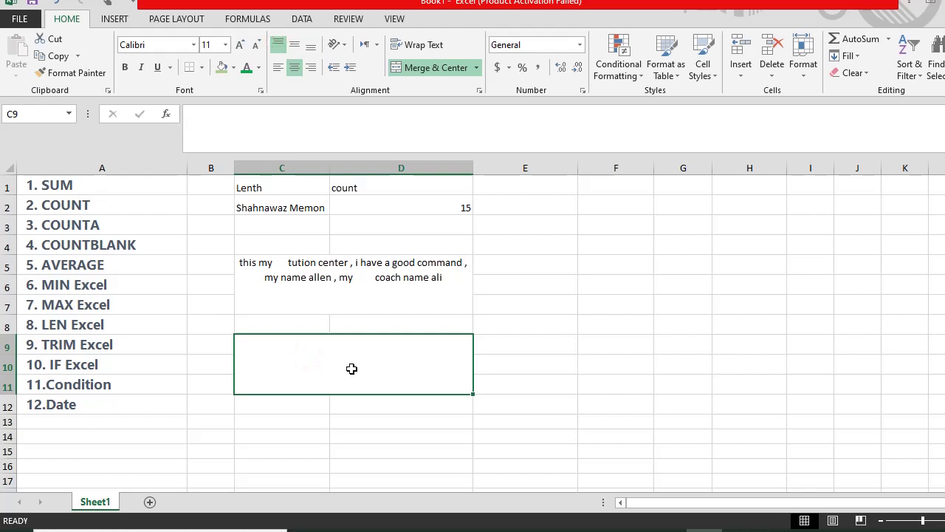
{"action": "type", "text": "="}
{"action": "type", "text": "trim"}
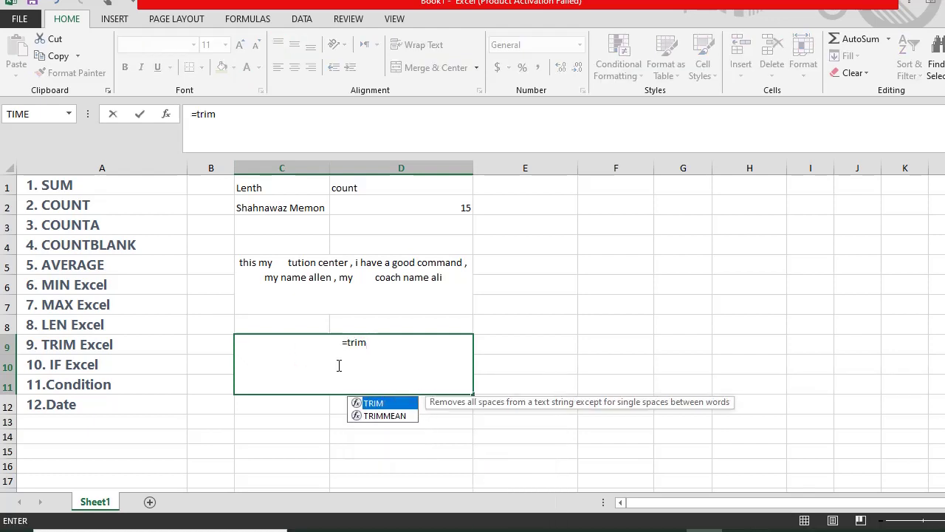
{"action": "type", "text": "("}
{"action": "left_click", "coordinate": [311, 281]}
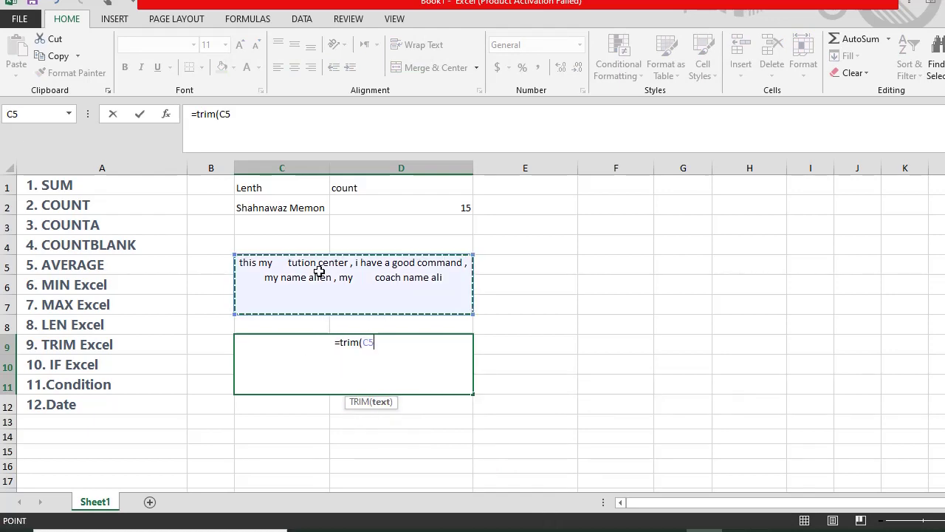
{"action": "type", "text": ")"}
{"action": "key", "text": "Return"}
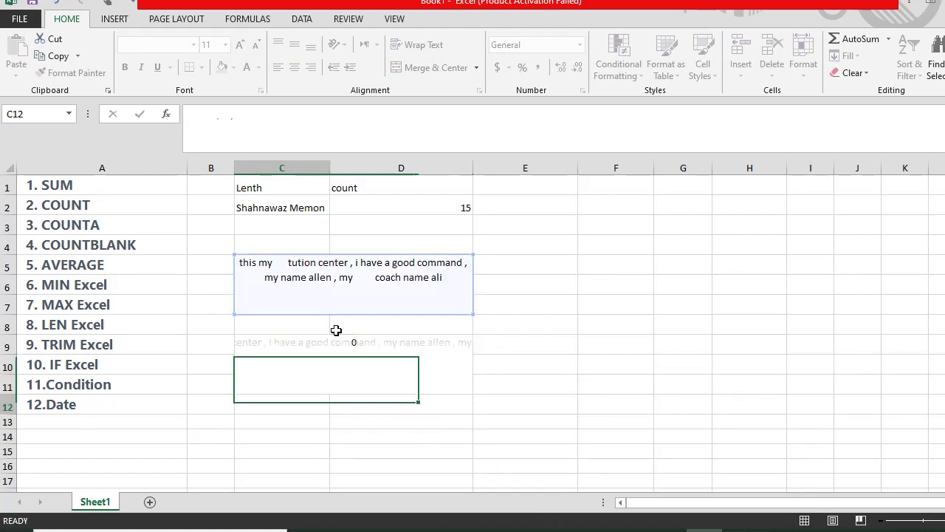
{"action": "left_click", "coordinate": [338, 378]}
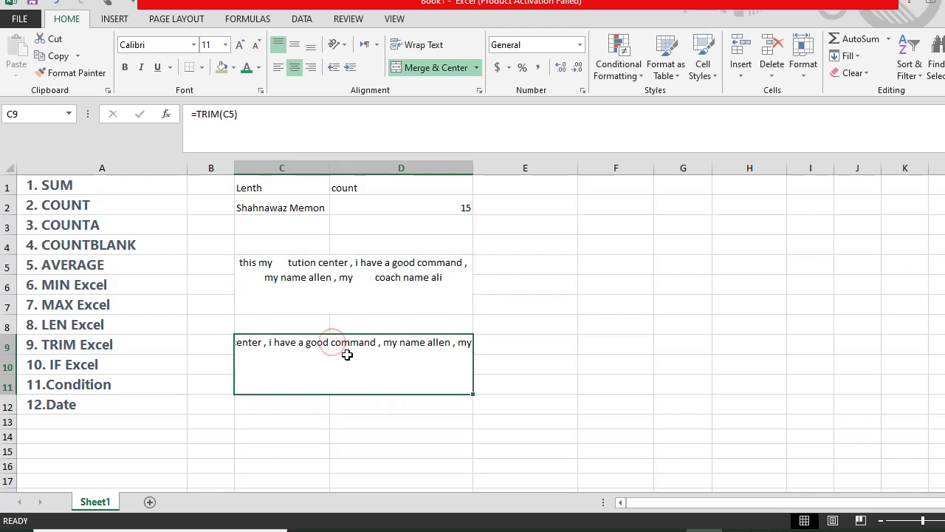
{"action": "left_click", "coordinate": [411, 44]}
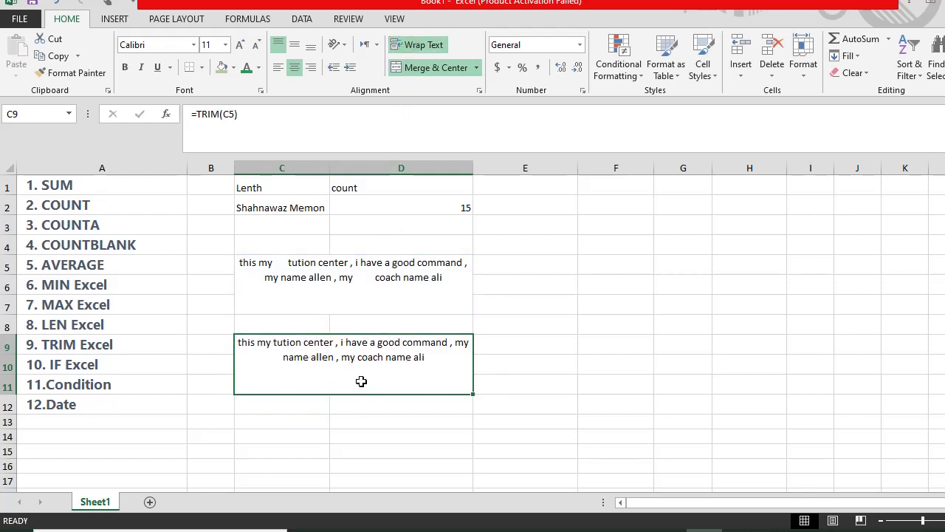
- Compare the extra spaces in C5 against the trimmed sentence in C9
{"action": "left_click", "coordinate": [371, 278]}
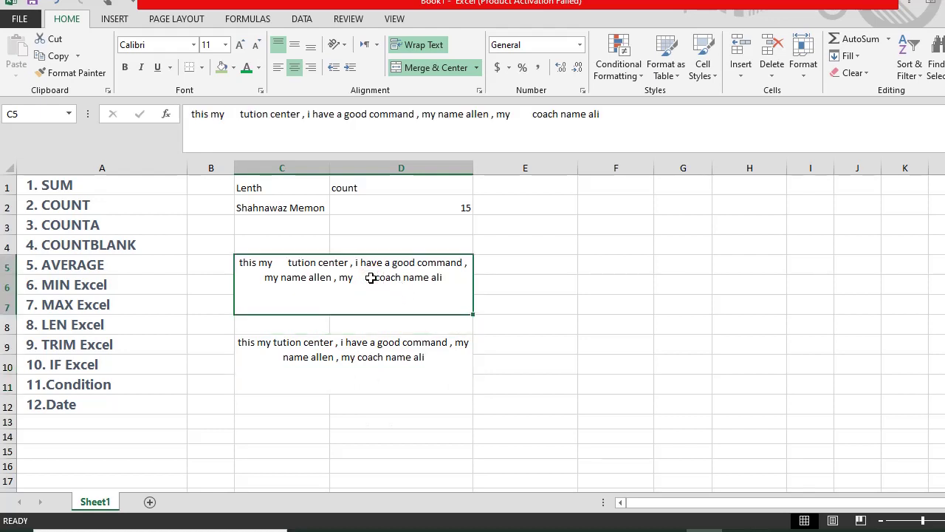
{"action": "double_click", "coordinate": [360, 279]}
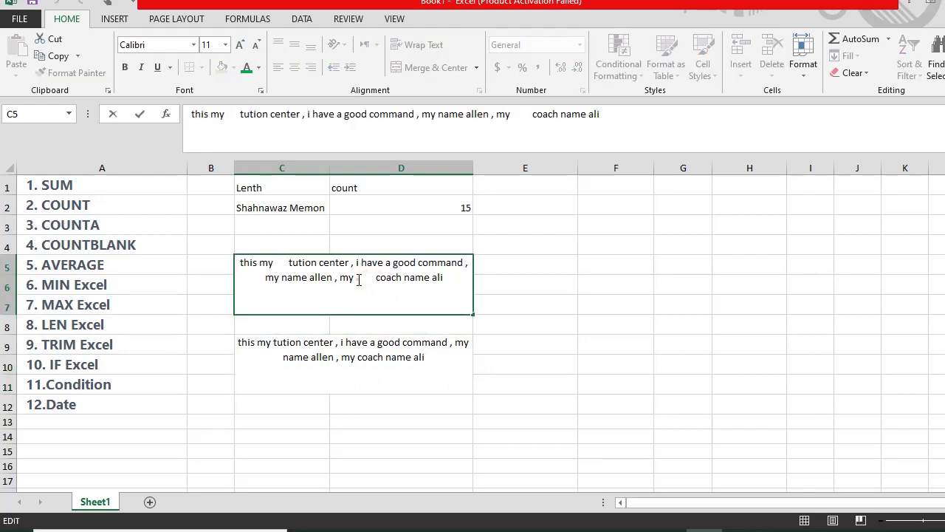
{"action": "double_click", "coordinate": [359, 279]}
{"action": "left_click", "coordinate": [355, 362]}
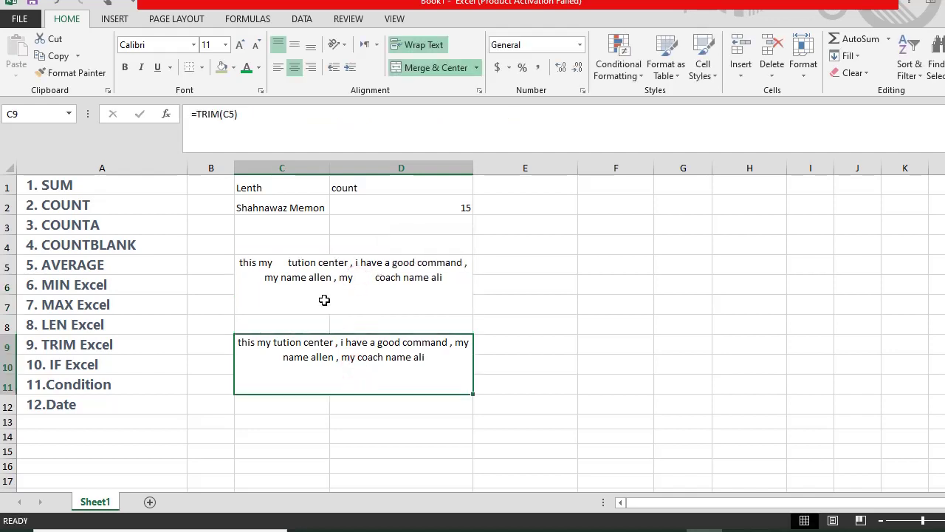
{"action": "left_click", "coordinate": [294, 270]}
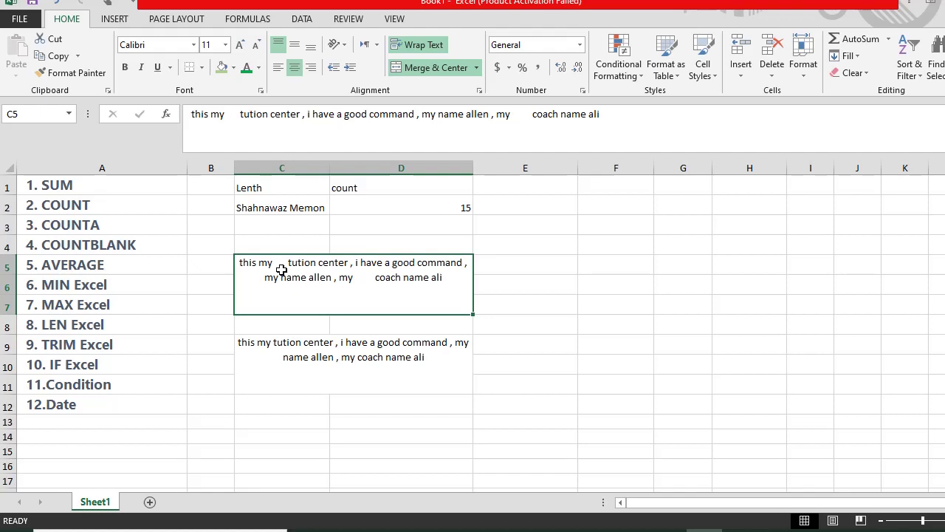
{"action": "double_click", "coordinate": [282, 266]}
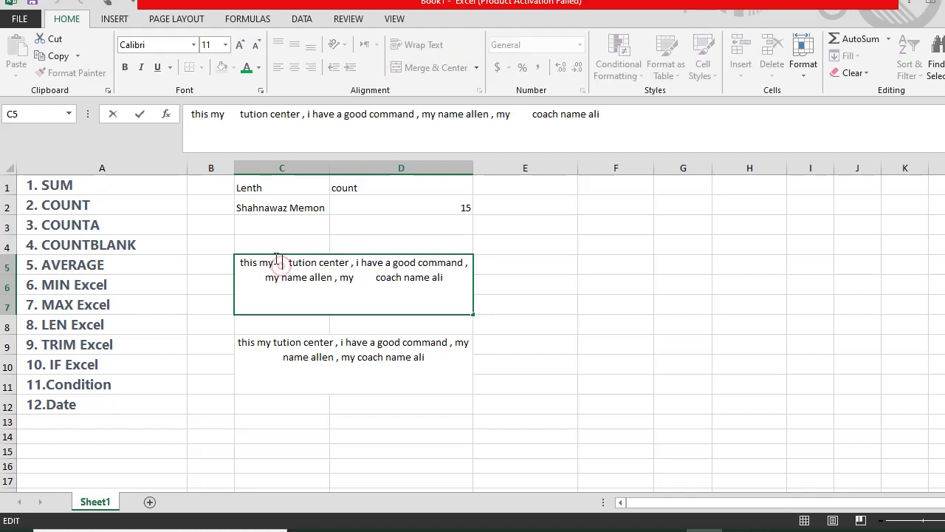
{"action": "left_click", "coordinate": [314, 359]}
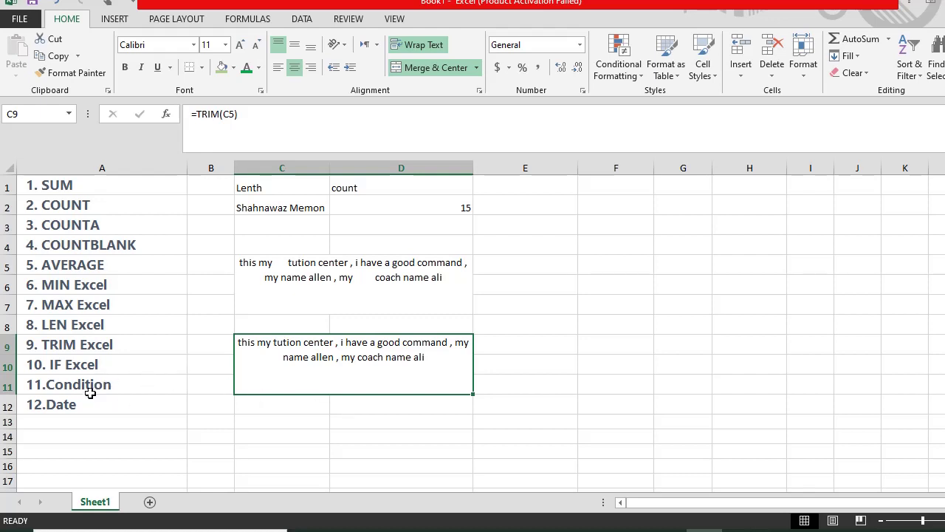
{"action": "left_click", "coordinate": [82, 371]}
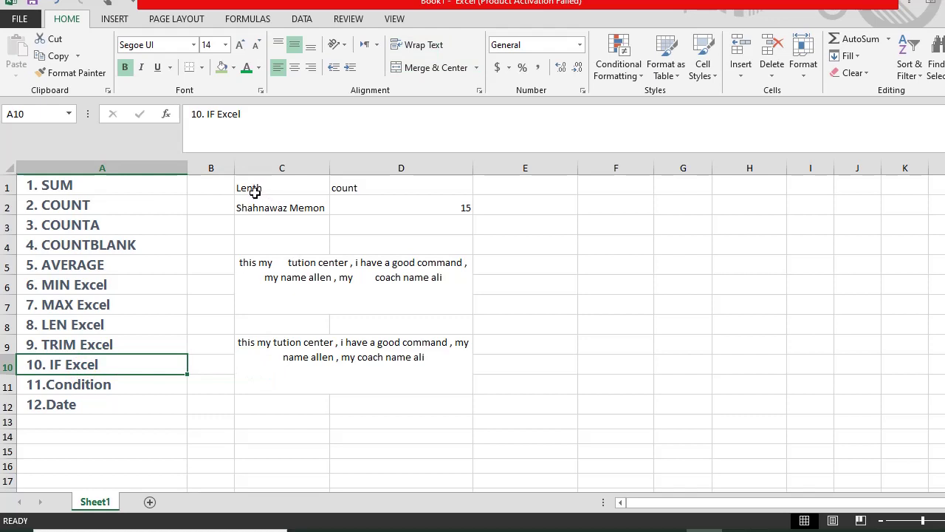
- Clear everything from the range C1:E11 with Clear All
{"action": "left_click_drag", "start_coordinate": [254, 188], "coordinate": [485, 374]}
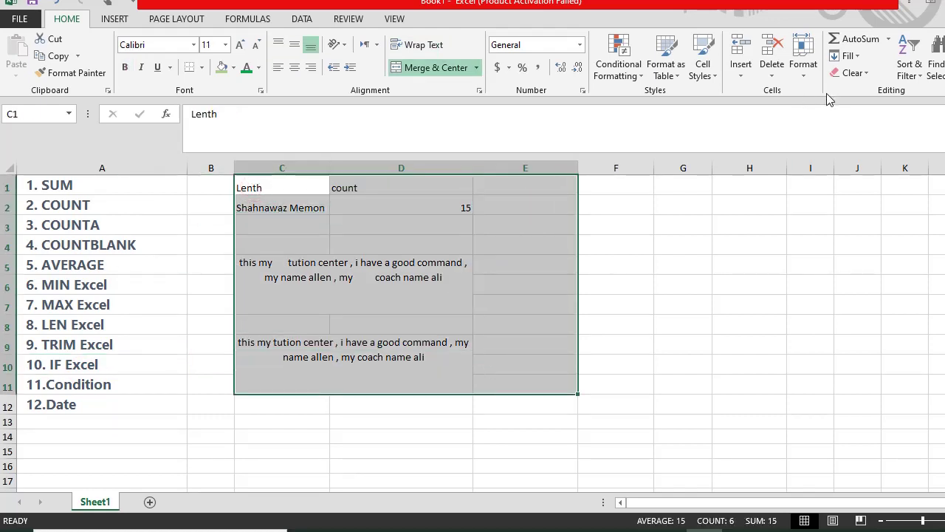
{"action": "left_click", "coordinate": [851, 73]}
{"action": "left_click", "coordinate": [861, 90]}
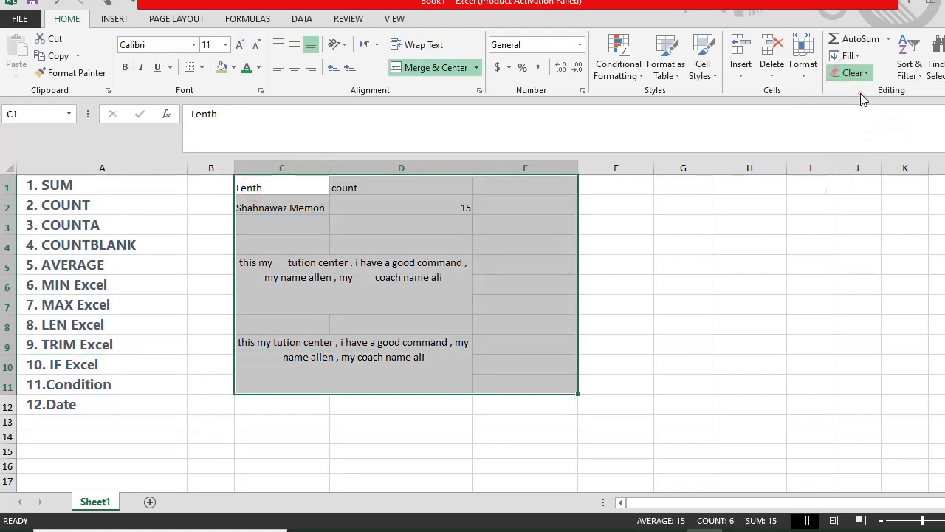
{"action": "left_click", "coordinate": [410, 278]}
{"action": "left_click", "coordinate": [74, 364]}
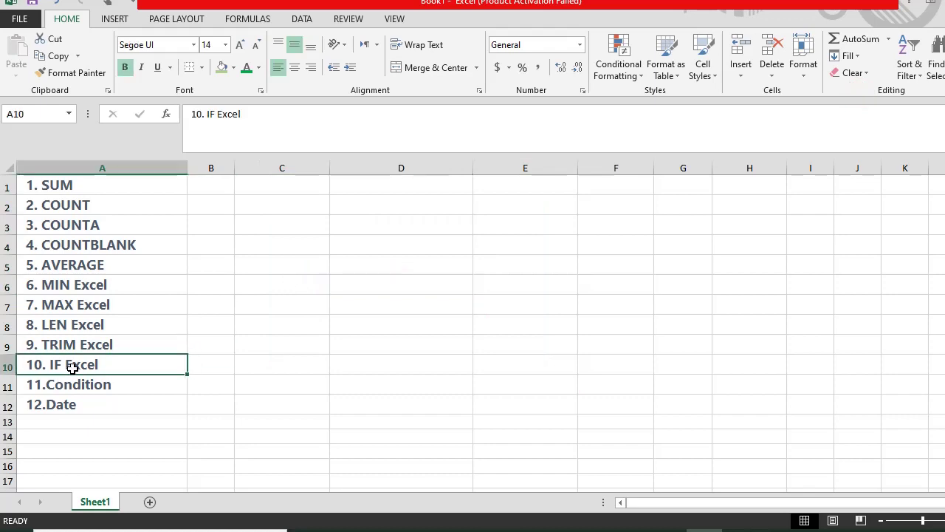
{"action": "left_click", "coordinate": [80, 384]}
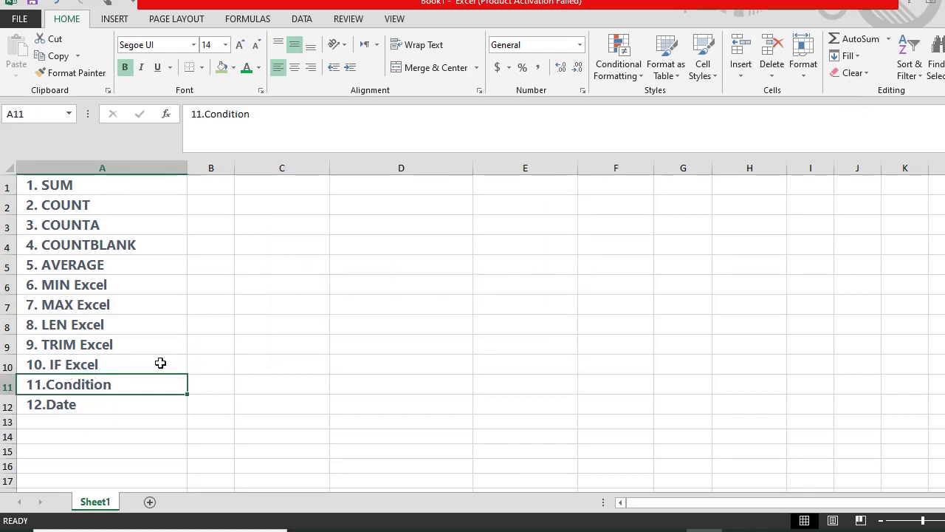
- Move among the emptied cells in columns C and D, settling on C3 for the sample word
{"action": "left_click", "coordinate": [272, 219]}
{"action": "left_click", "coordinate": [272, 200]}
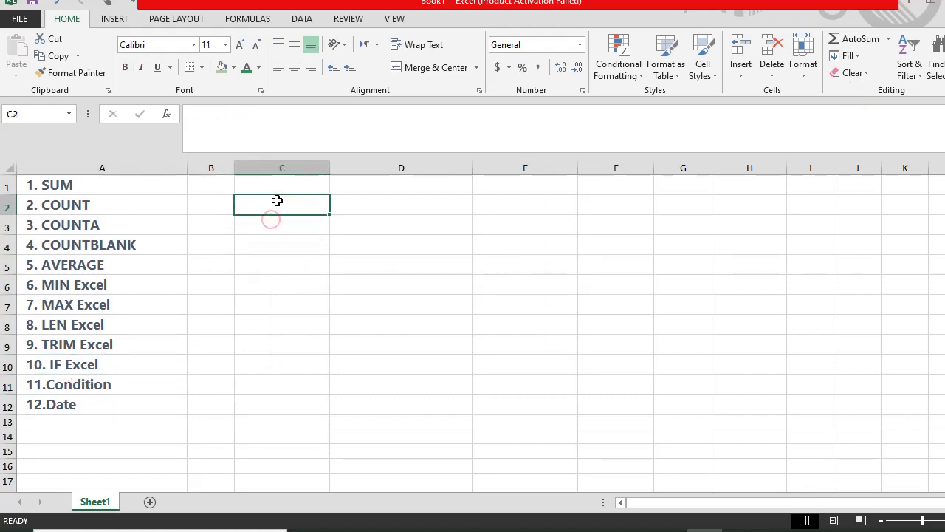
{"action": "left_click", "coordinate": [364, 207]}
{"action": "left_click", "coordinate": [294, 208]}
{"action": "left_click", "coordinate": [355, 202]}
{"action": "left_click", "coordinate": [287, 203]}
{"action": "left_click", "coordinate": [370, 199]}
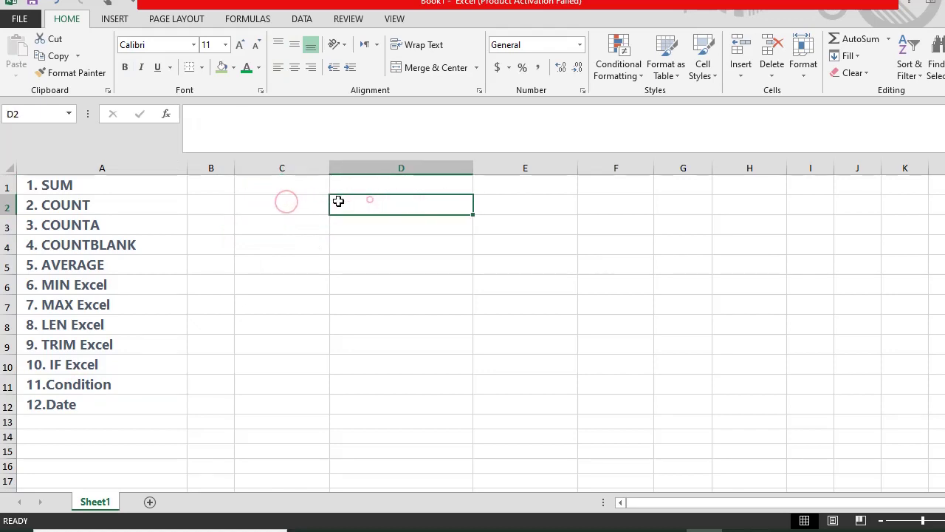
{"action": "left_click", "coordinate": [309, 206]}
{"action": "left_click", "coordinate": [370, 204]}
{"action": "left_click", "coordinate": [314, 206]}
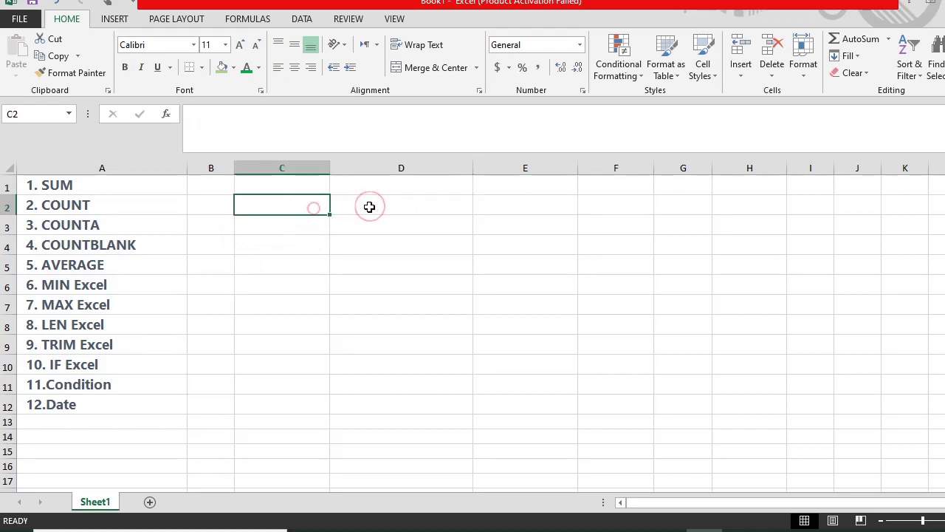
{"action": "left_click", "coordinate": [370, 206]}
{"action": "left_click", "coordinate": [305, 209]}
{"action": "left_click", "coordinate": [365, 204]}
{"action": "left_click", "coordinate": [321, 206]}
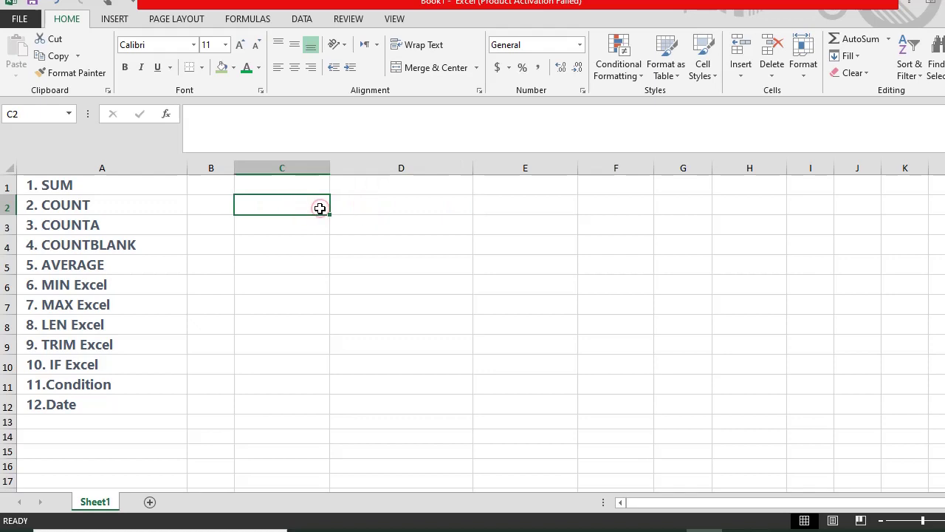
{"action": "left_click", "coordinate": [284, 189]}
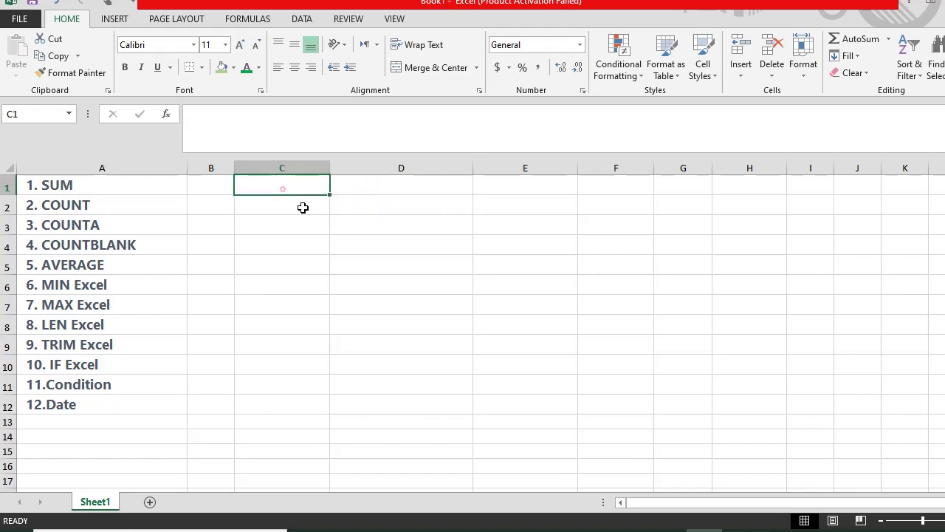
{"action": "left_click", "coordinate": [292, 218]}
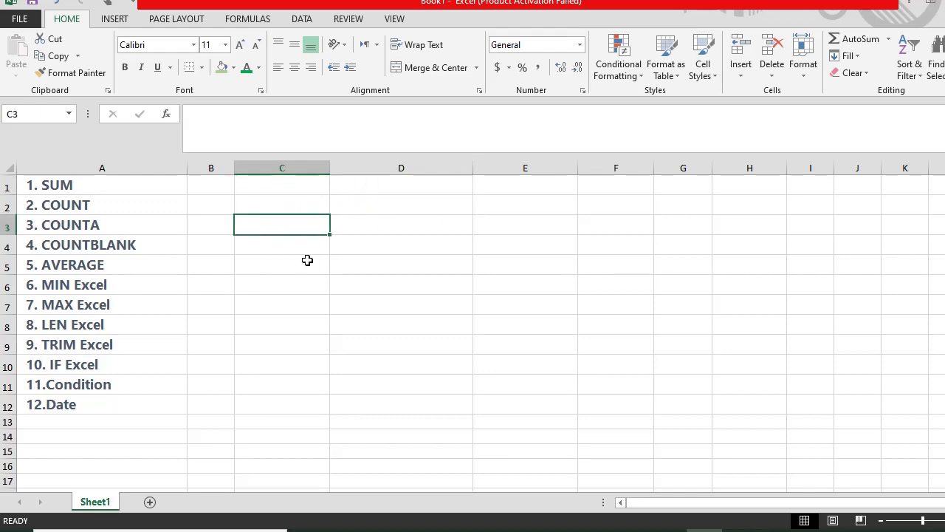
- Enter Black in C3, the heading Text in C2 and Out in D2
{"action": "type", "text": "Blac"}
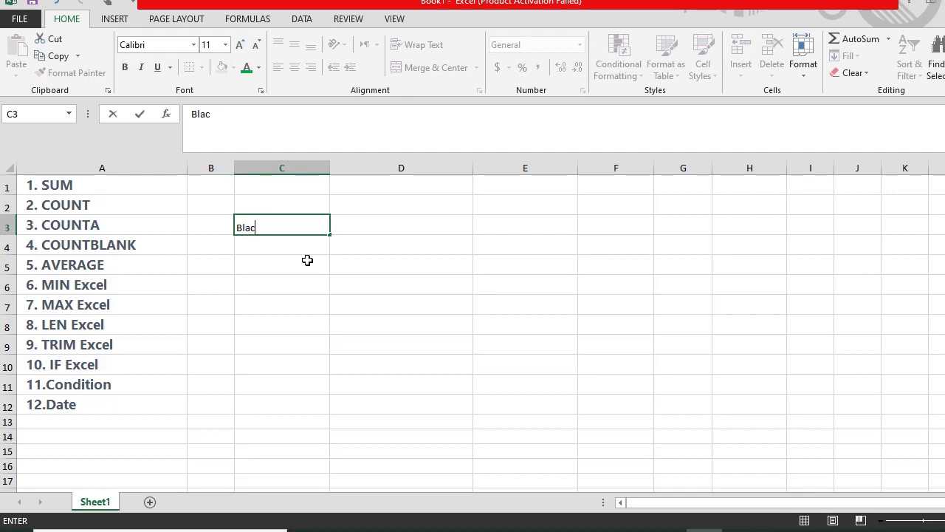
{"action": "type", "text": "k"}
{"action": "key", "text": "Up"}
{"action": "key", "text": "Down"}
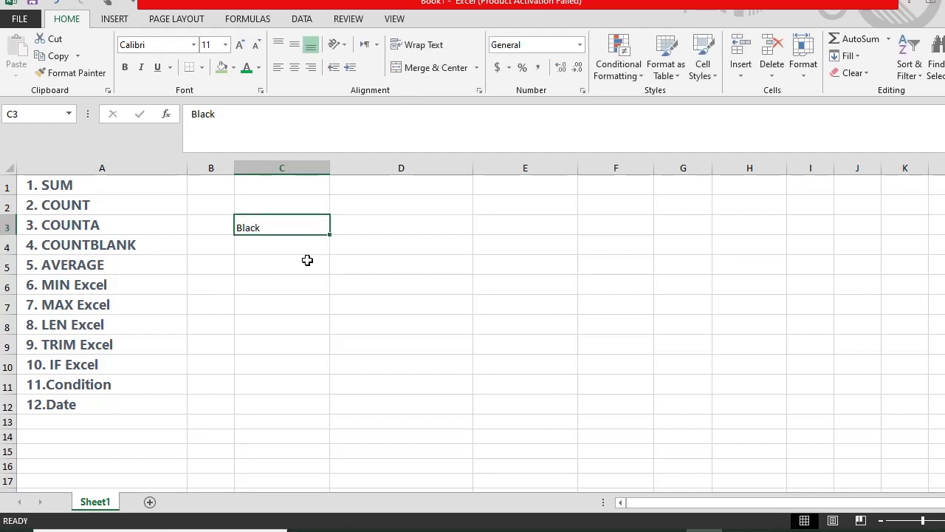
{"action": "left_click", "coordinate": [285, 208]}
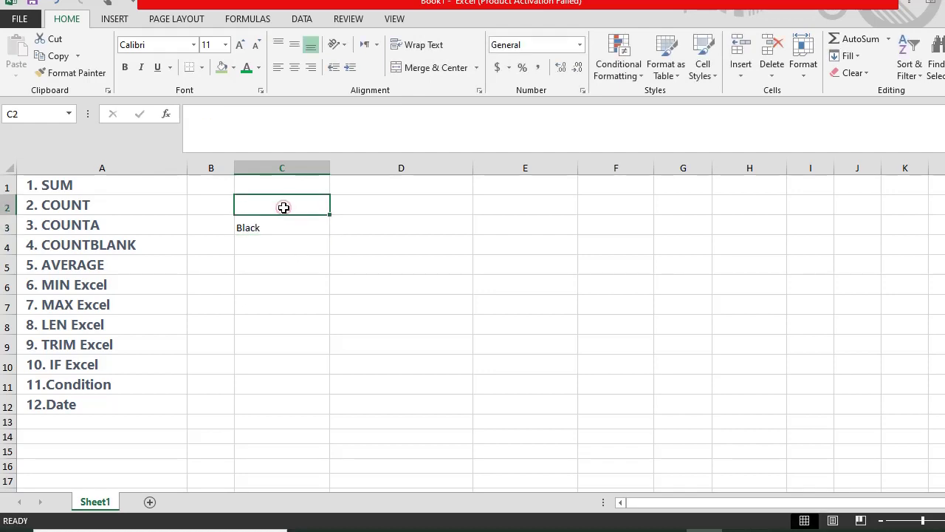
{"action": "type", "text": "Te"}
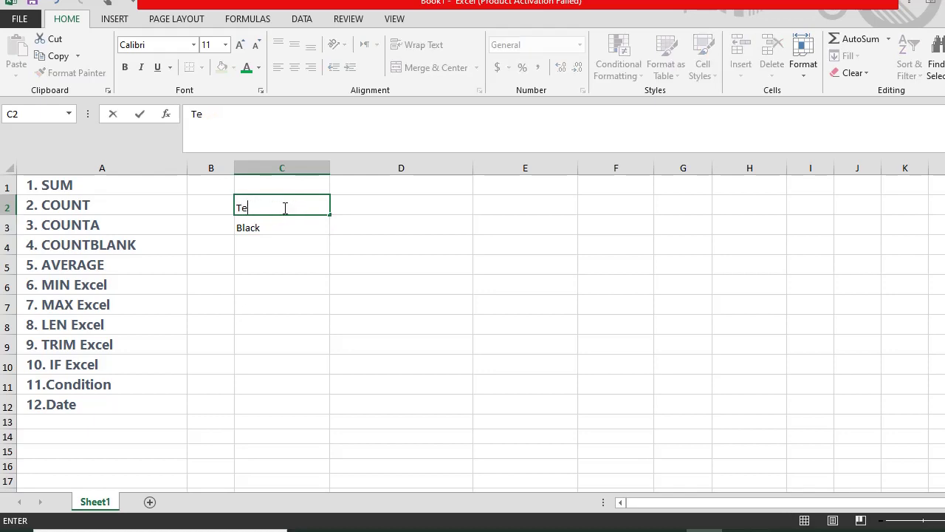
{"action": "type", "text": "stxt"}
{"action": "key", "text": "Tab"}
{"action": "type", "text": "Fro"}
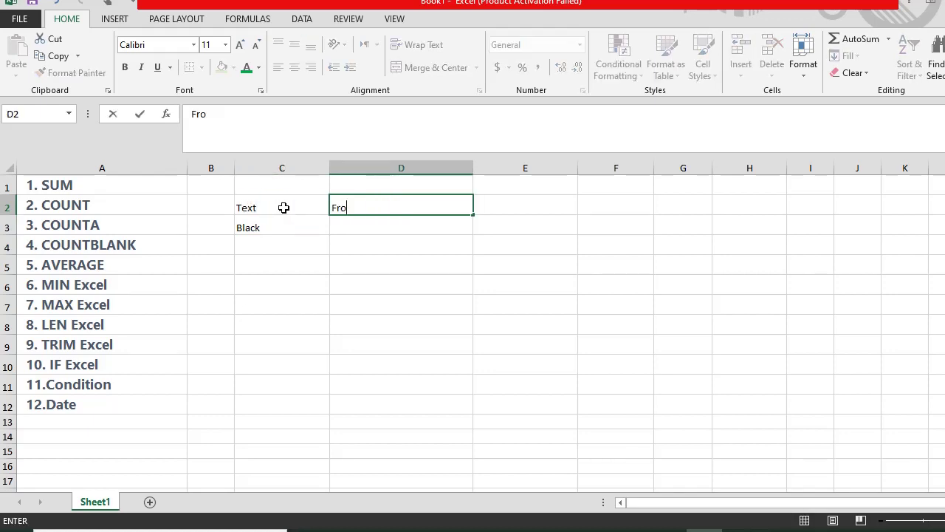
{"action": "type", "text": "Out"}
{"action": "key", "text": "Return"}
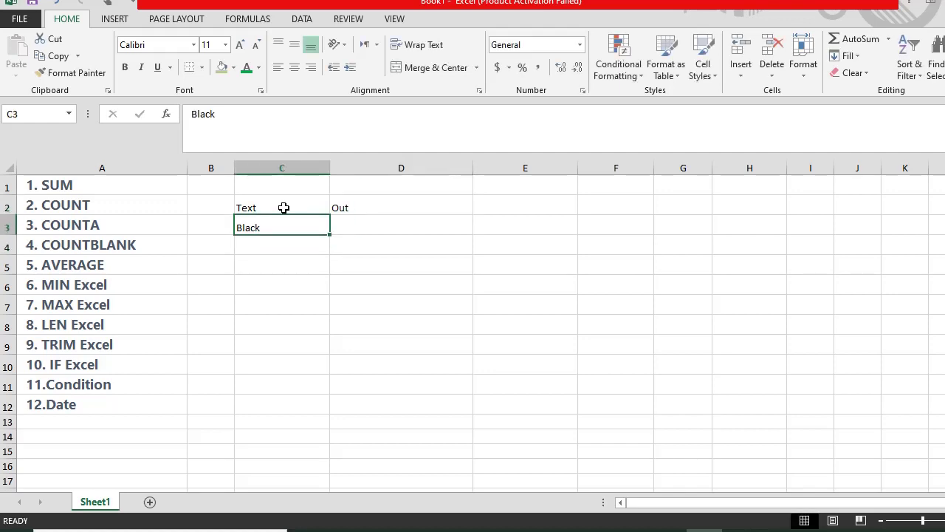
- Change the D2 heading to 'Out put' and select D3 for the formula
{"action": "key", "text": "Right"}
{"action": "key", "text": "Left"}
{"action": "key", "text": "Right"}
{"action": "key", "text": "Up"}
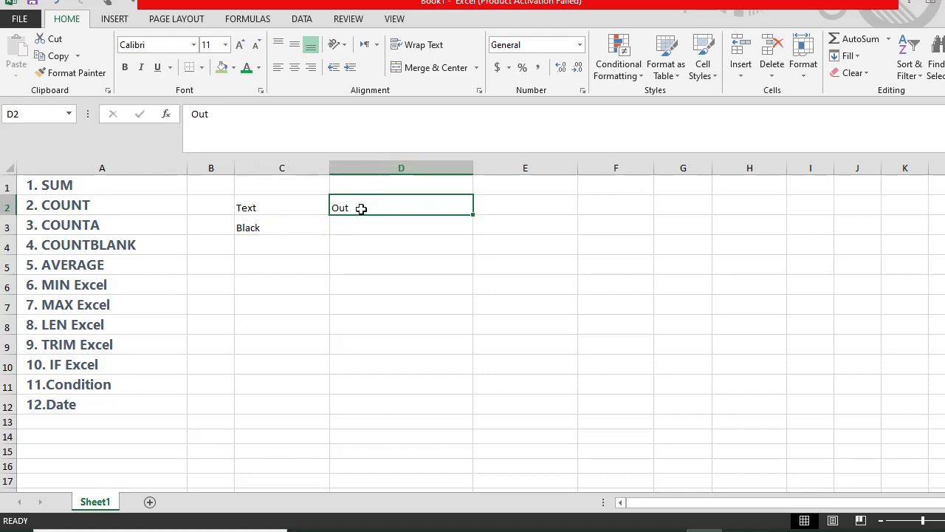
{"action": "double_click", "coordinate": [362, 208]}
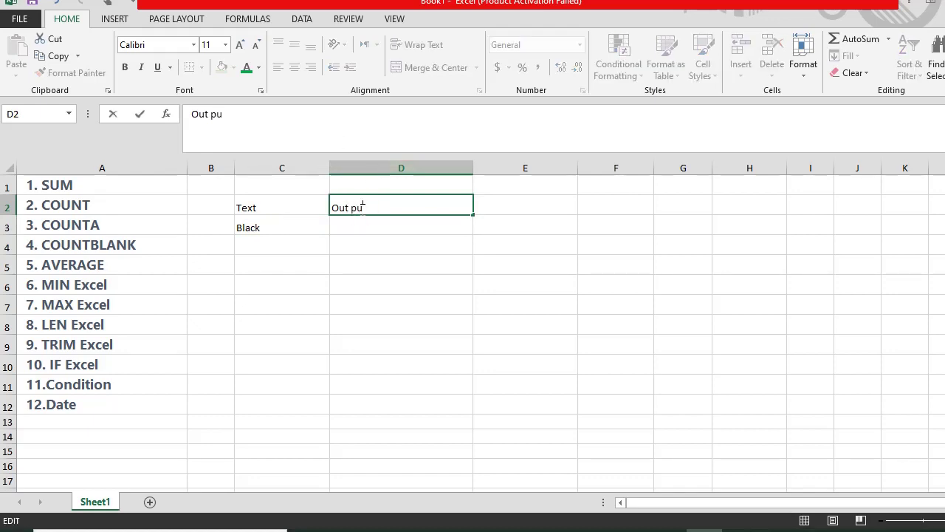
{"action": "type", "text": "t"}
{"action": "key", "text": "Return"}
{"action": "key", "text": "Left"}
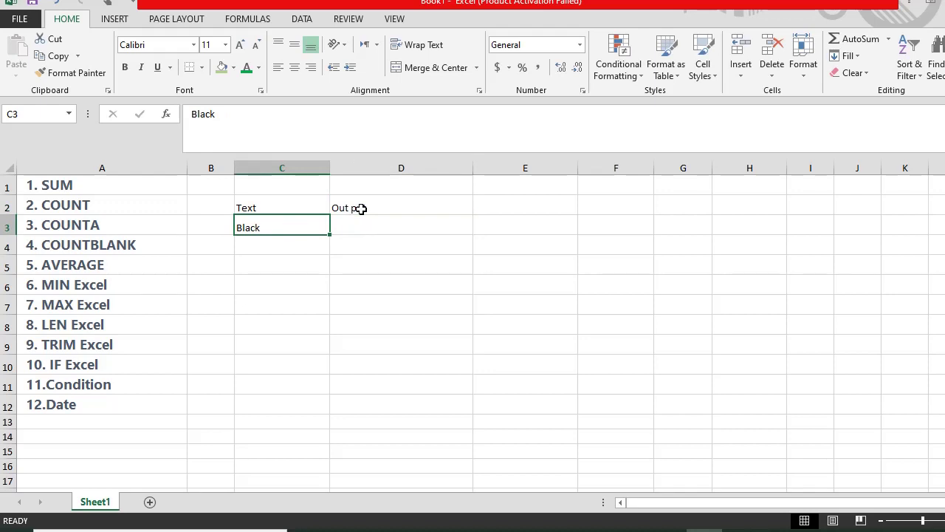
{"action": "left_click", "coordinate": [373, 224]}
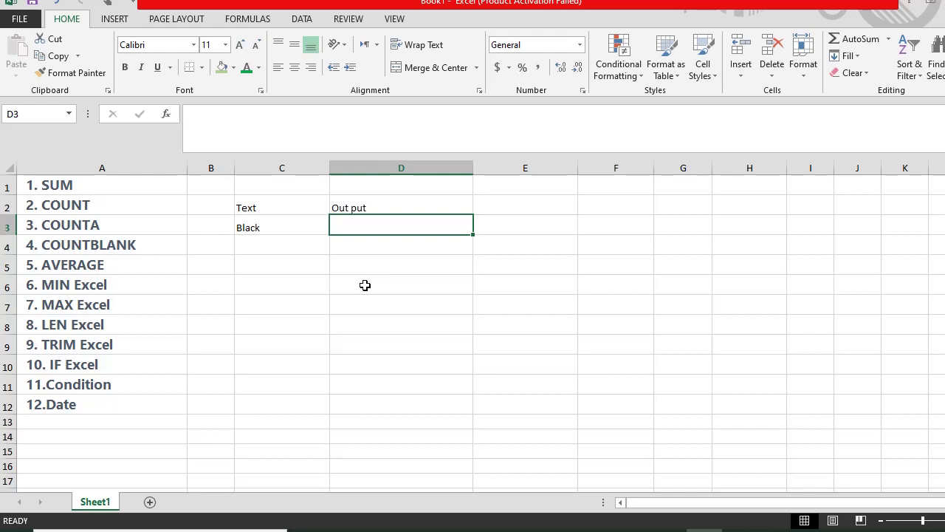
- Start an IF formula in D3 that tests whether C3 equals "Black"
{"action": "type", "text": "=if"}
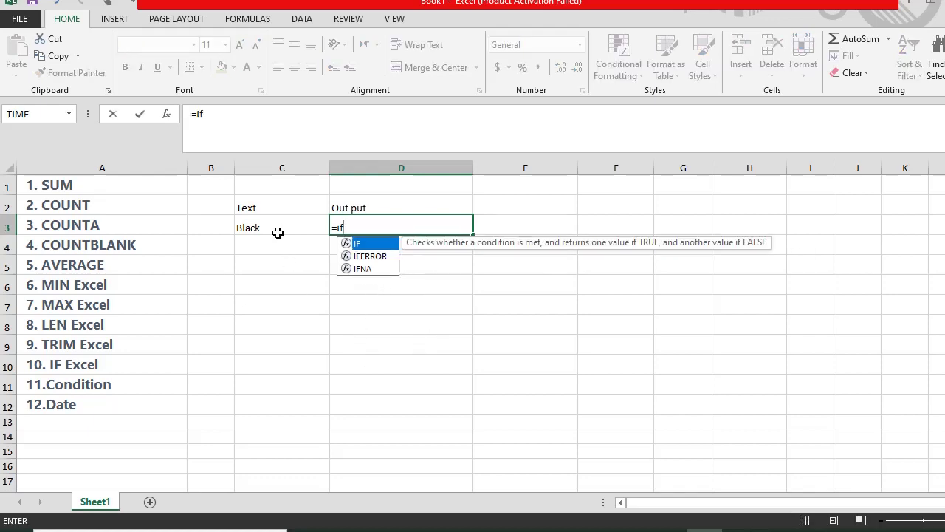
{"action": "type", "text": "("}
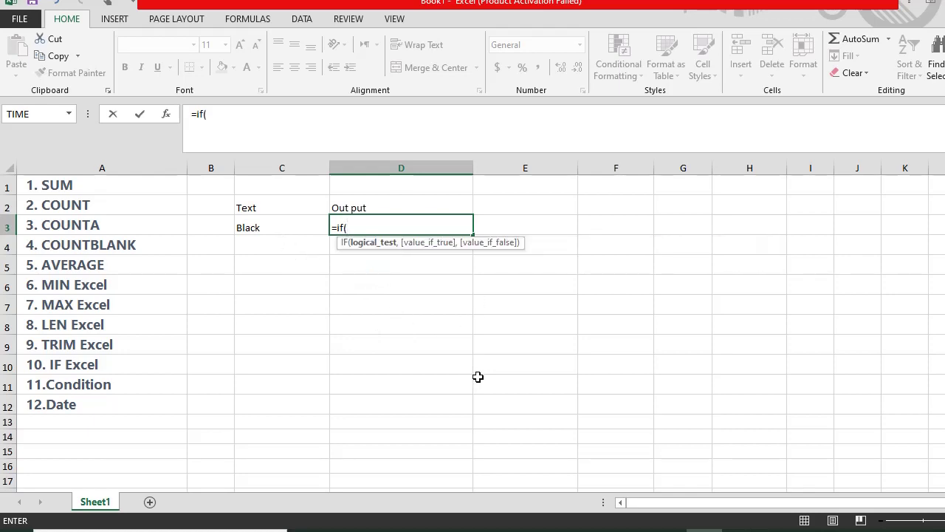
{"action": "left_click", "coordinate": [267, 228]}
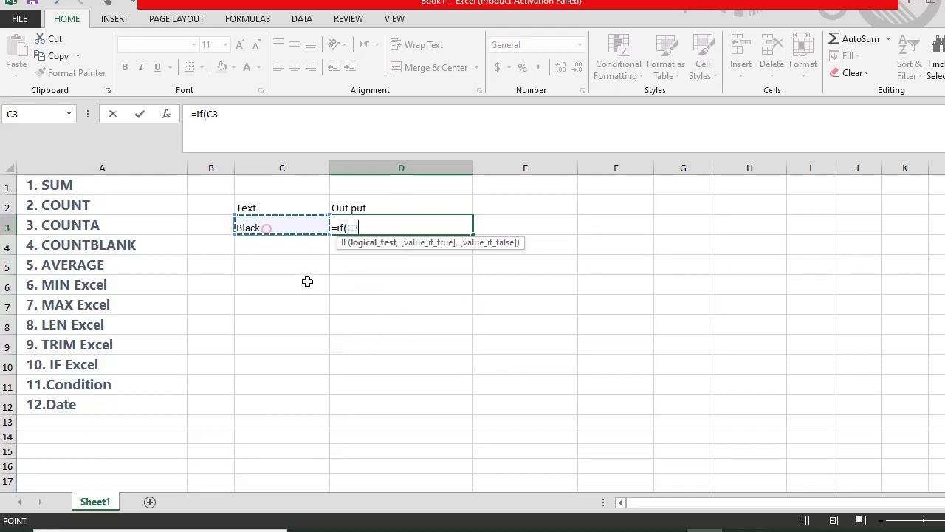
{"action": "type", "text": "="}
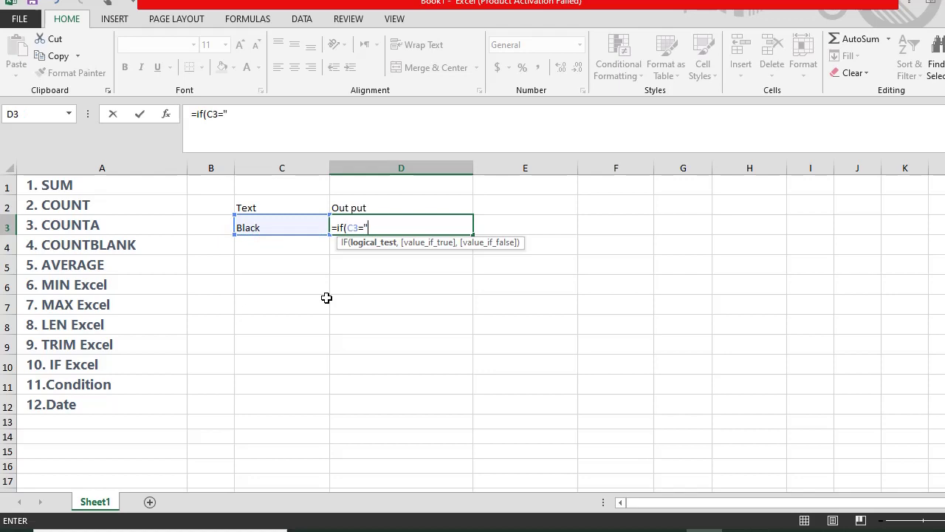
{"action": "key", "text": "BackSpace"}
{"action": "type", "text": ":ab"}
{"action": "key", "text": "BackSpace"}
{"action": "key", "text": "BackSpace"}
{"action": "type", "text": "\"Bl"}
{"action": "type", "text": "ack\",\"T"}
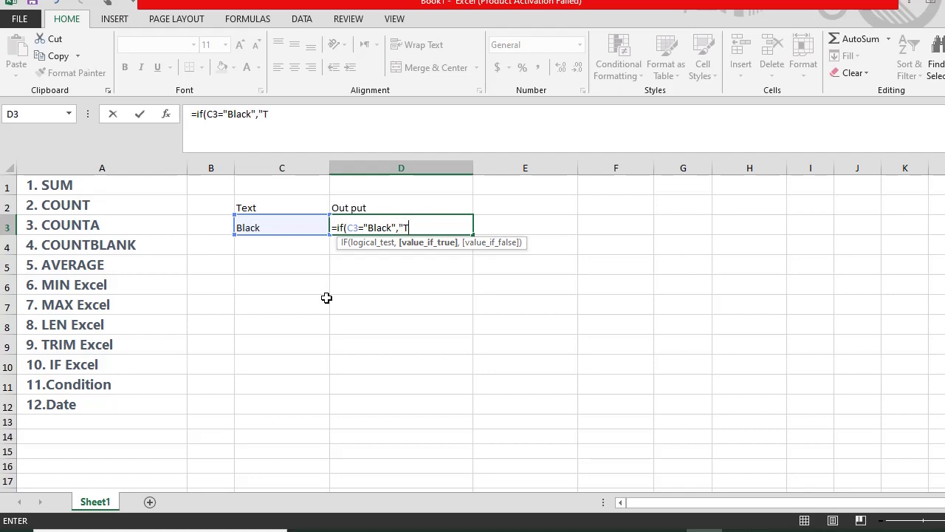
- Give the IF results "This is Black" and "This is Not Black" and enter the formula
{"action": "key", "text": "BackSpace"}
{"action": "type", "text": "B"}
{"action": "key", "text": "BackSpace"}
{"action": "type", "text": "T"}
{"action": "type", "text": "hh"}
{"action": "type", "text": "Bl"}
{"action": "type", "text": "ck"}
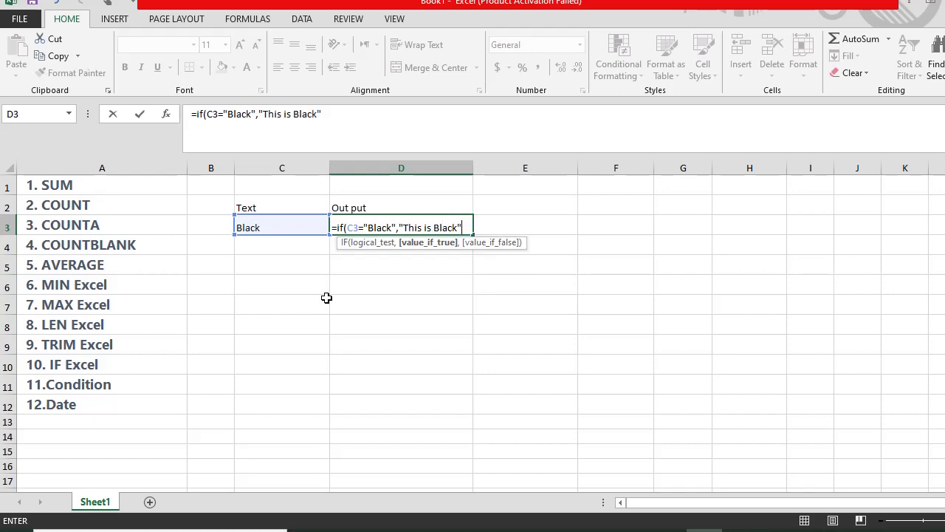
{"action": "type", "text": ",\"T"}
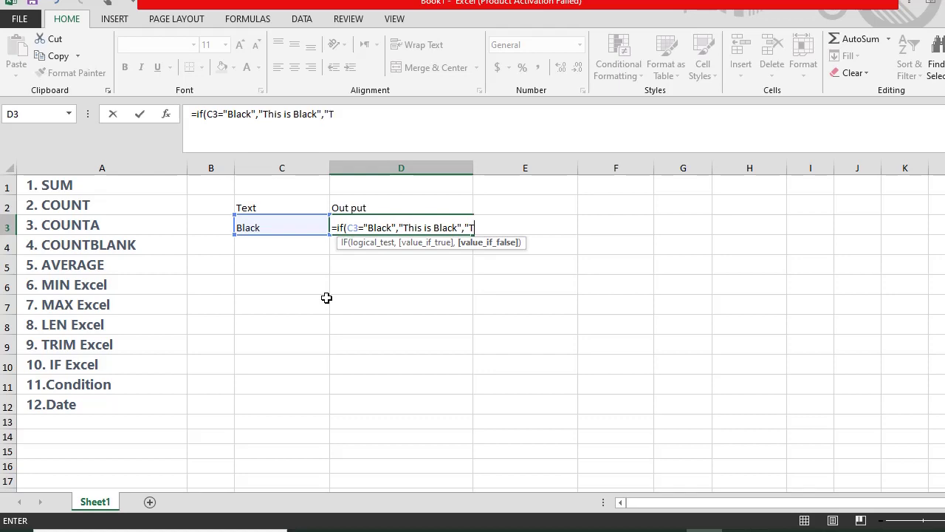
{"action": "type", "text": "Bot"}
{"action": "key", "text": "BackSpace"}
{"action": "key", "text": "BackSpace"}
{"action": "type", "text": "Not B"}
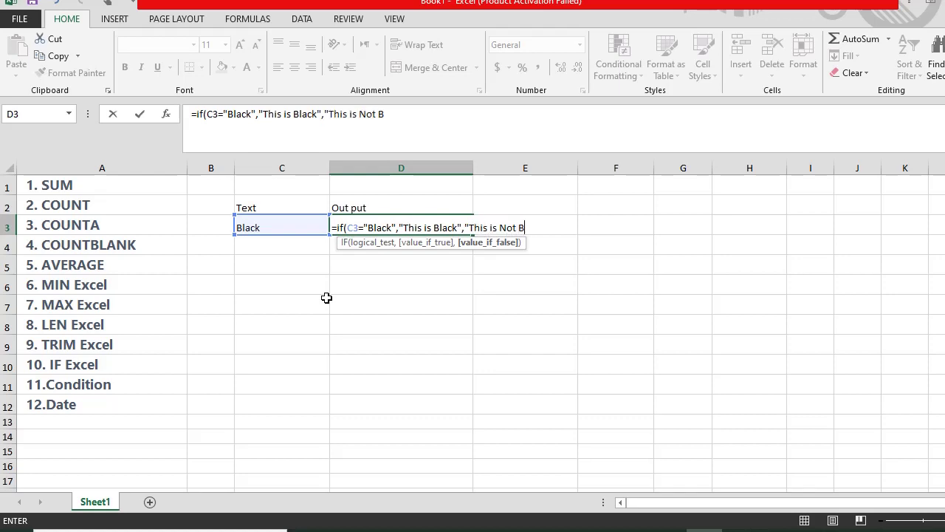
{"action": "type", "text": "lack"}
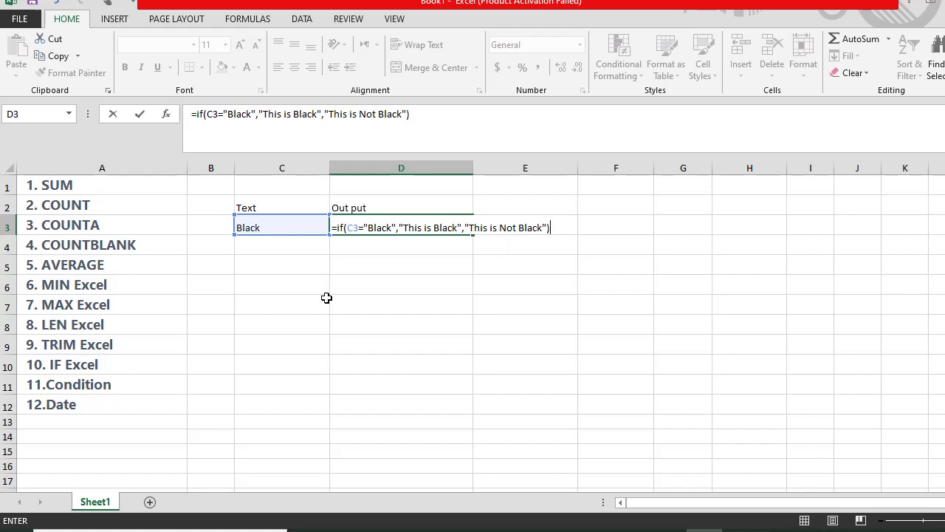
{"action": "key", "text": "Return"}
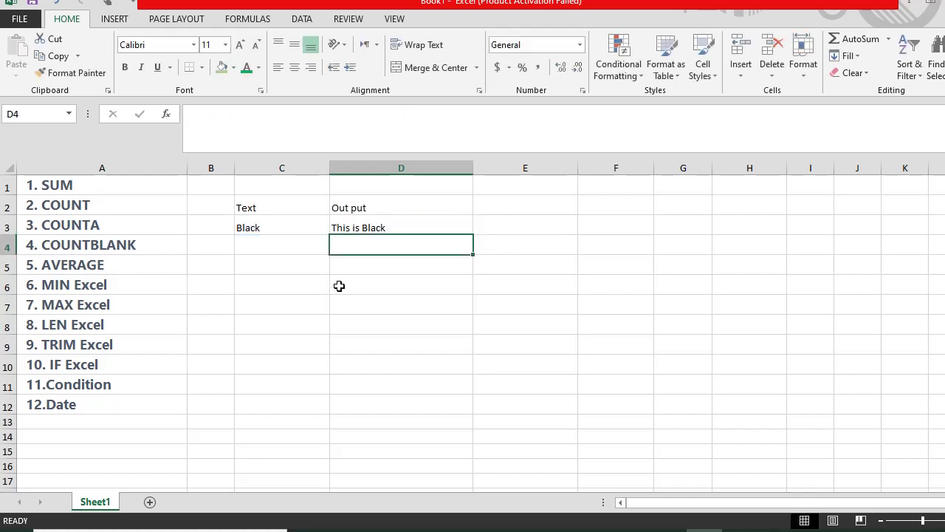
- Make the C3 and D3 values bold with red font colour
{"action": "left_click", "coordinate": [353, 229]}
{"action": "left_click", "coordinate": [269, 228]}
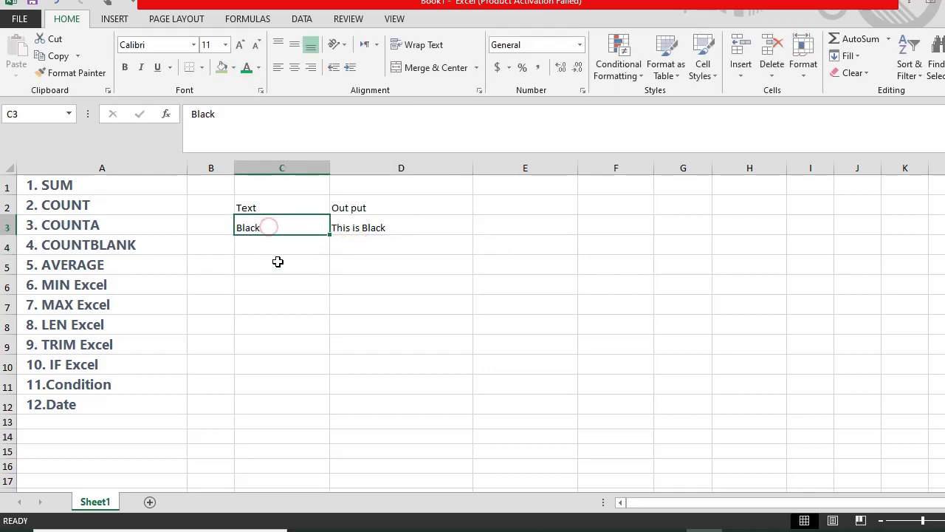
{"action": "left_click_drag", "start_coordinate": [266, 221], "coordinate": [376, 227]}
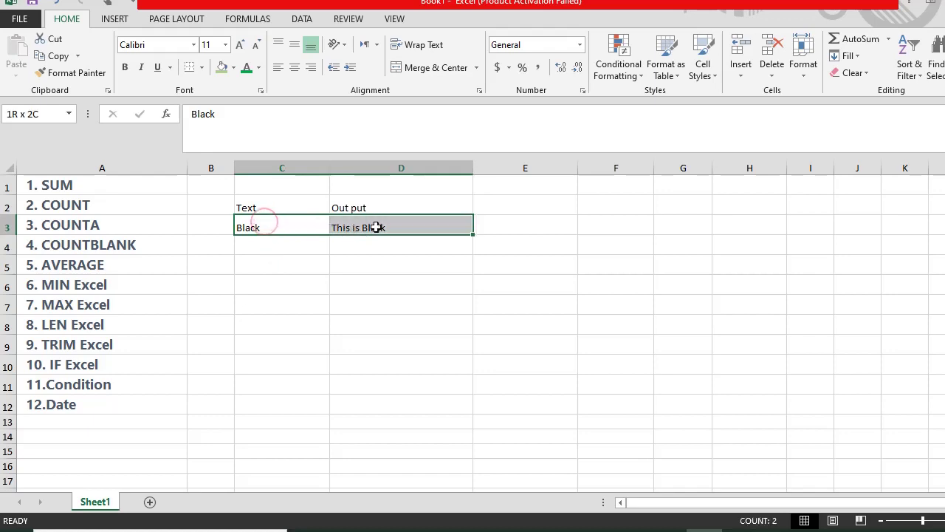
{"action": "left_click", "coordinate": [259, 69]}
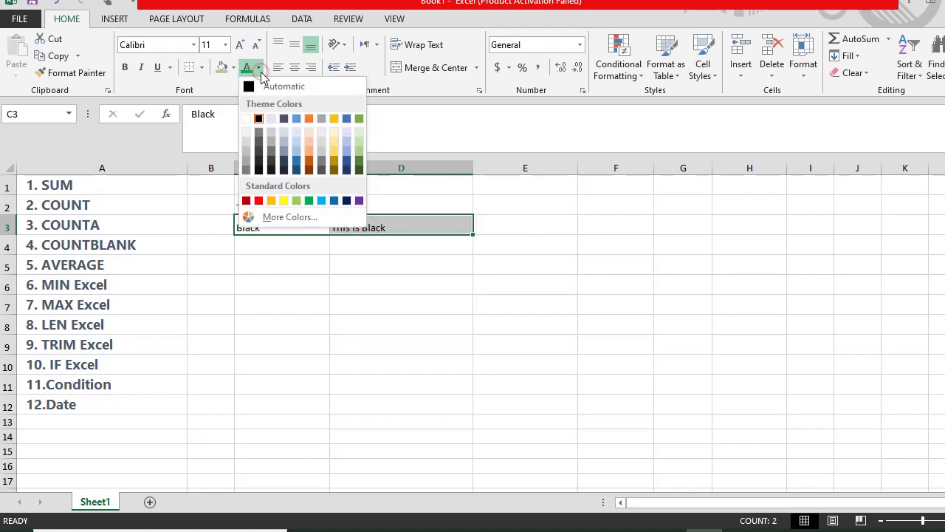
{"action": "left_click", "coordinate": [257, 201]}
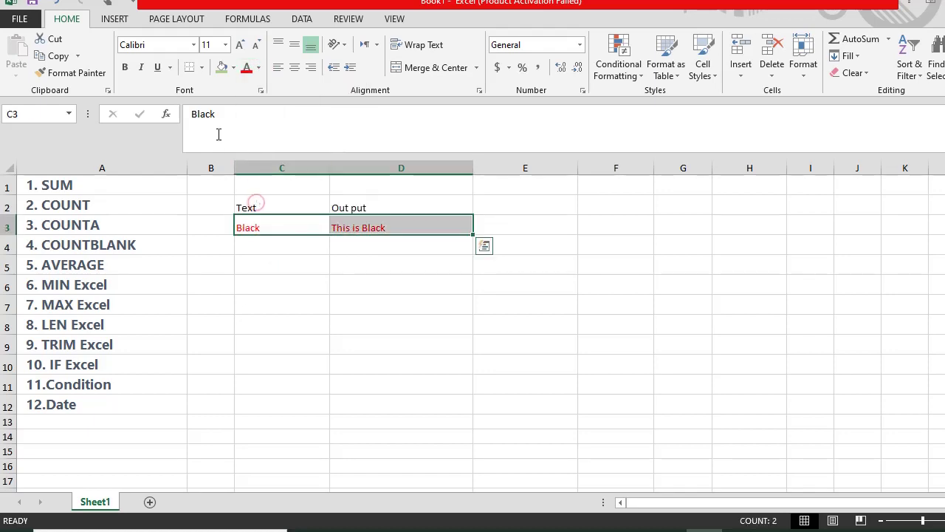
{"action": "left_click", "coordinate": [125, 67]}
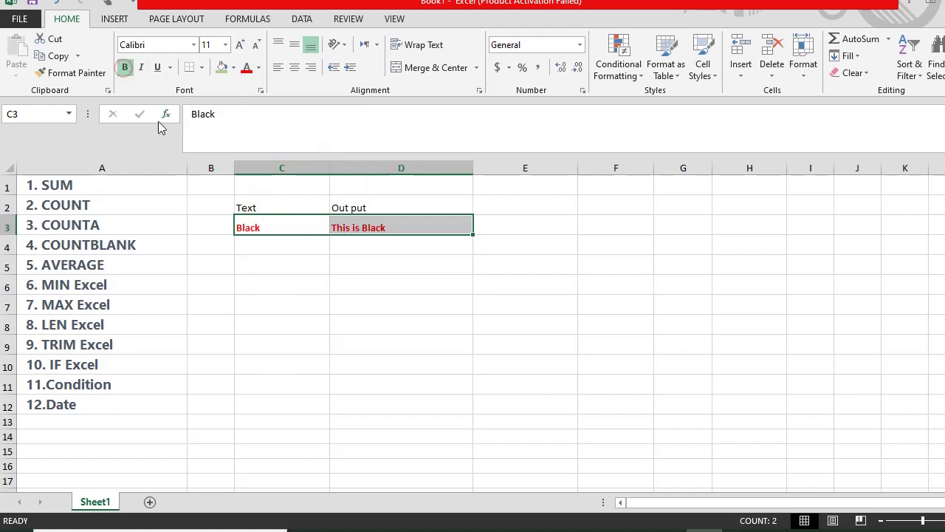
{"action": "left_click", "coordinate": [285, 246]}
- Enter Red in C3 and check the IF result it produces in D3
{"action": "left_click", "coordinate": [272, 224]}
{"action": "left_click", "coordinate": [353, 227]}
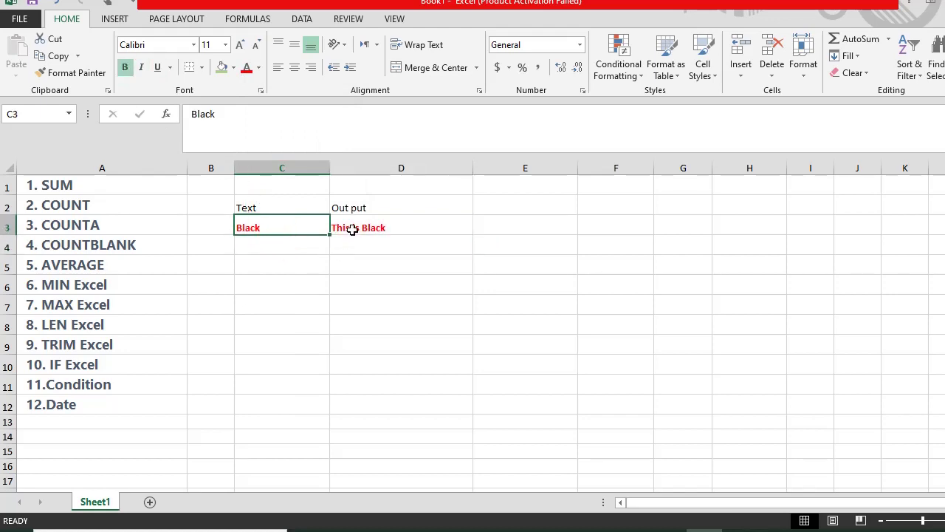
{"action": "left_click", "coordinate": [278, 226]}
{"action": "type", "text": "Red"}
{"action": "key", "text": "Return"}
{"action": "key", "text": "Up"}
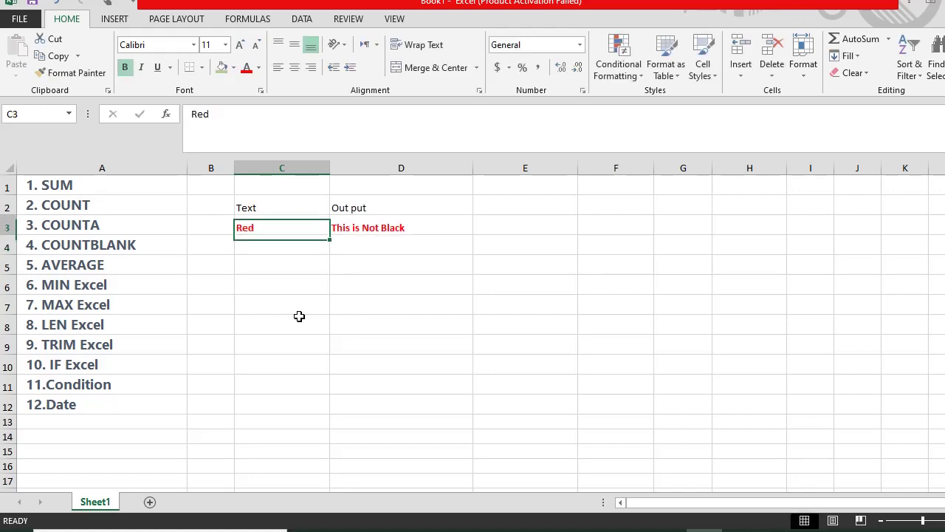
{"action": "key", "text": "Right"}
{"action": "key", "text": "Left"}
- Try Yellow, then Black in C3, viewing D3's IF formula result
{"action": "type", "text": "Y"}
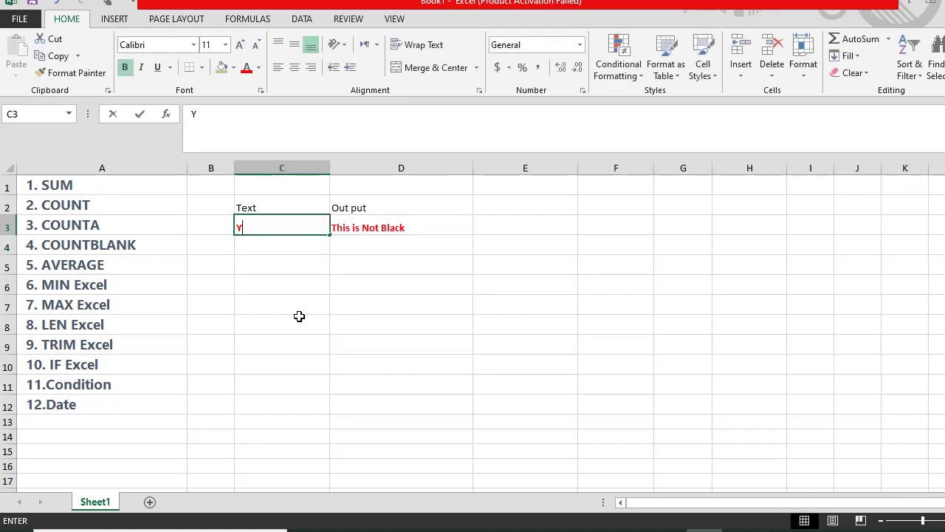
{"action": "type", "text": "ellow"}
{"action": "key", "text": "Return"}
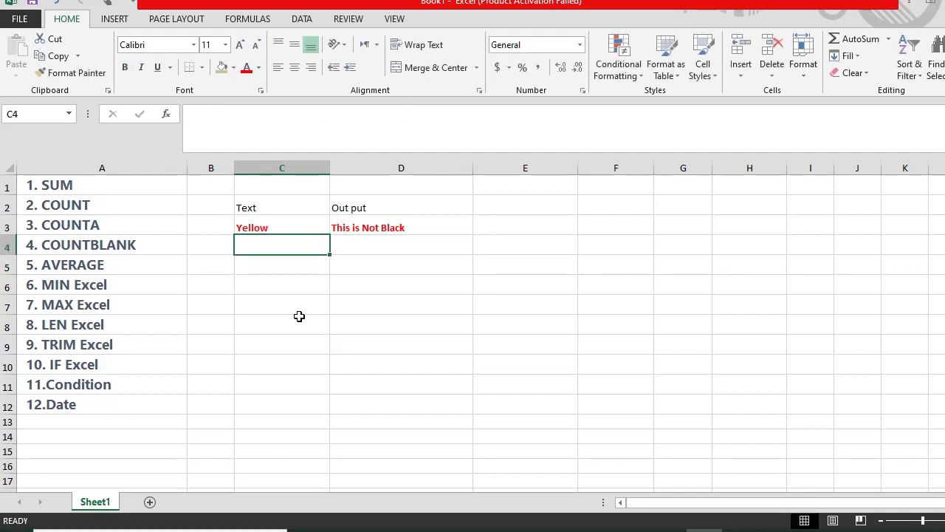
{"action": "key", "text": "Up"}
{"action": "type", "text": "Black"}
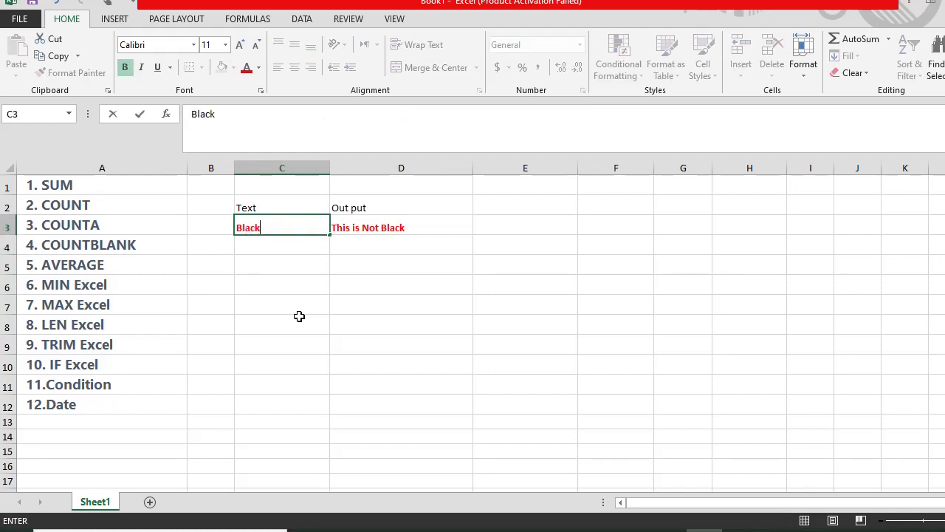
{"action": "key", "text": "Return"}
{"action": "key", "text": "Up"}
- Recheck D3's IF formula with Black left in C3
{"action": "key", "text": "Up"}
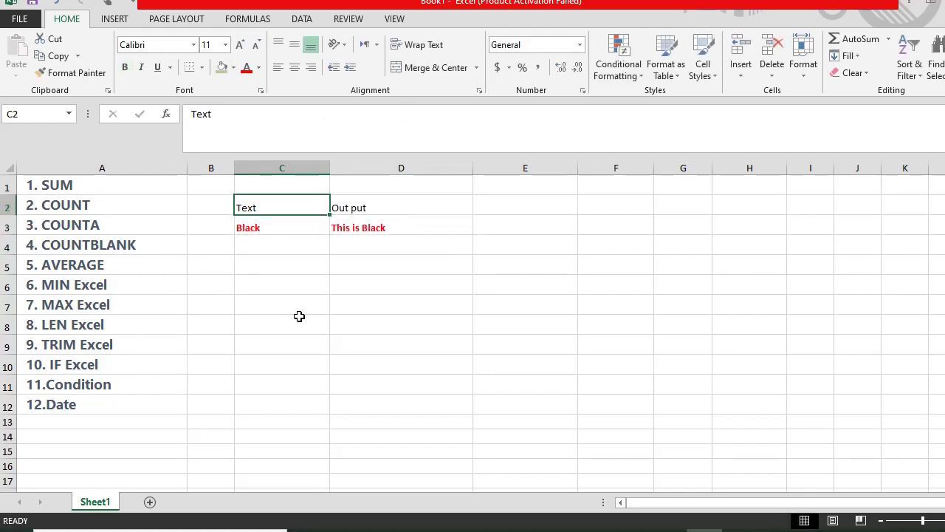
{"action": "key", "text": "Down"}
{"action": "key", "text": "Right"}
{"action": "key", "text": "Left"}
{"action": "key", "text": "Up"}
{"action": "key", "text": "Right"}
{"action": "key", "text": "Right"}
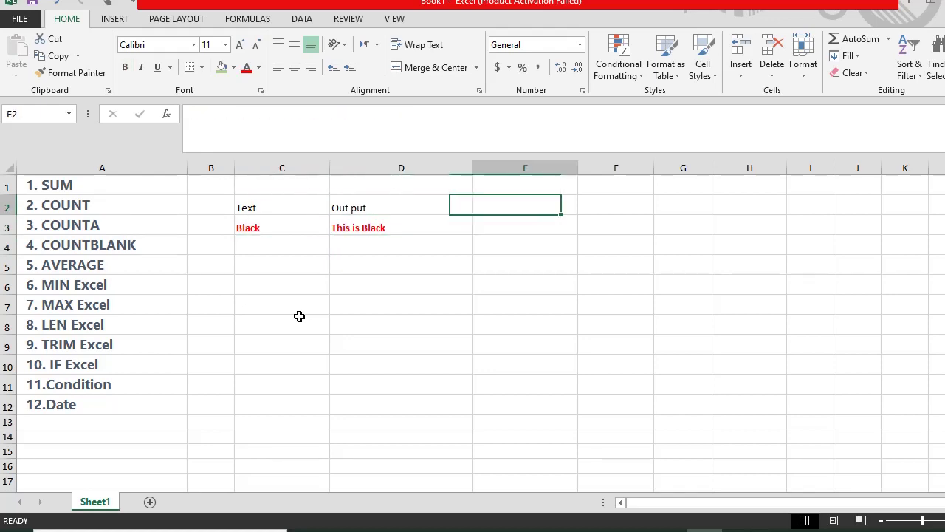
{"action": "key", "text": "Down"}
{"action": "key", "text": "Left"}
{"action": "key", "text": "Left"}
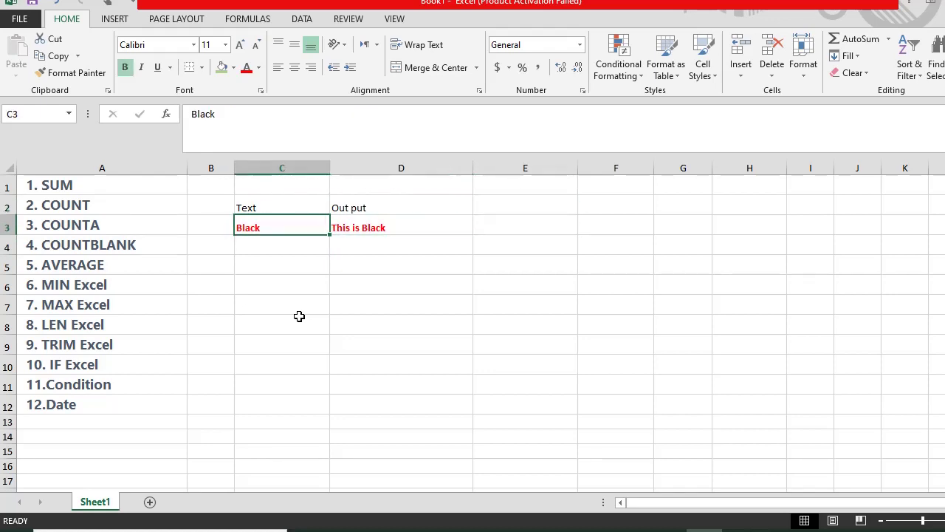
{"action": "key", "text": "Down"}
{"action": "key", "text": "Up"}
- Add a Text that Contains 'Black' rule to C3 using a custom black fill format
{"action": "left_click", "coordinate": [312, 247]}
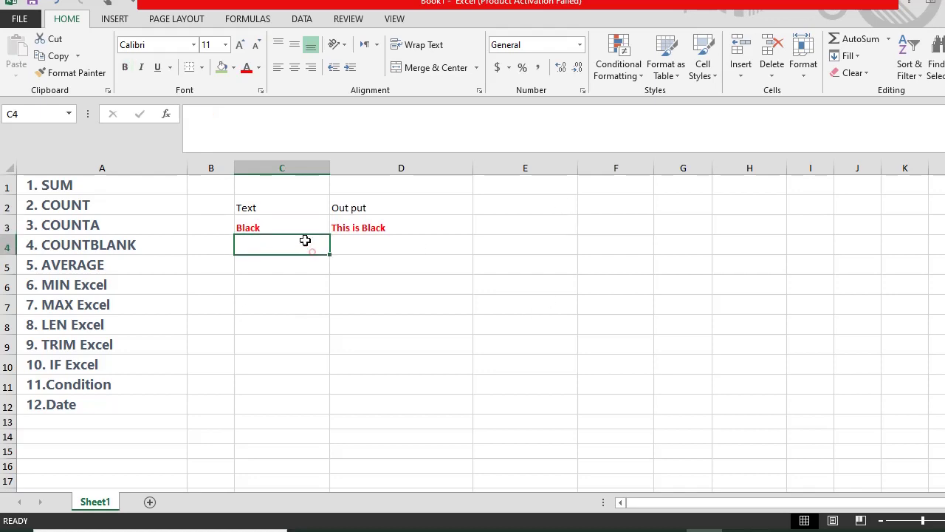
{"action": "left_click", "coordinate": [300, 226]}
{"action": "left_click", "coordinate": [629, 76]}
{"action": "mouse_move", "coordinate": [668, 99]}
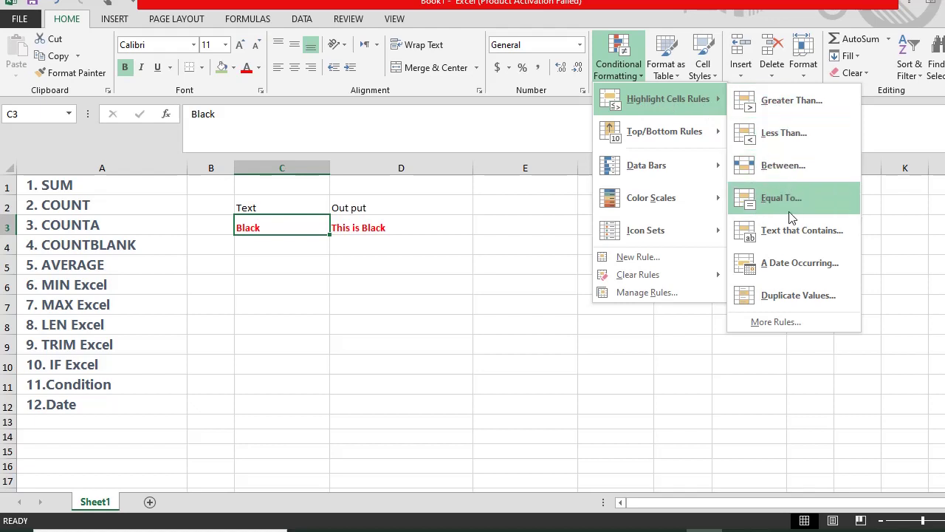
{"action": "left_click", "coordinate": [788, 234]}
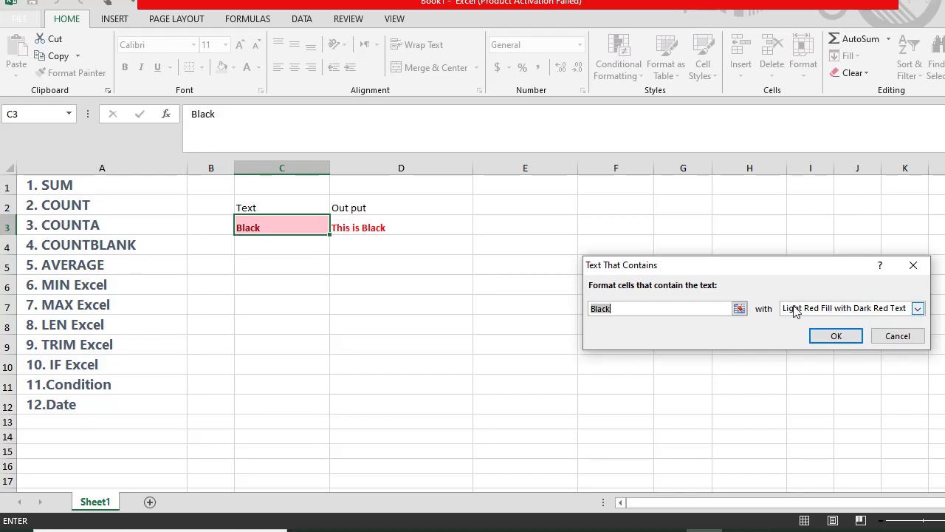
{"action": "left_click", "coordinate": [918, 309]}
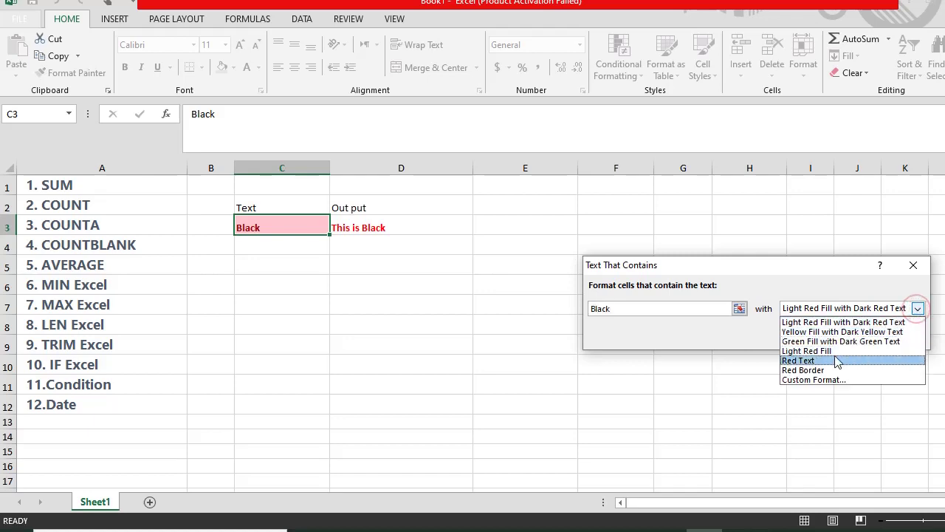
{"action": "left_click", "coordinate": [918, 309]}
{"action": "left_click", "coordinate": [918, 309]}
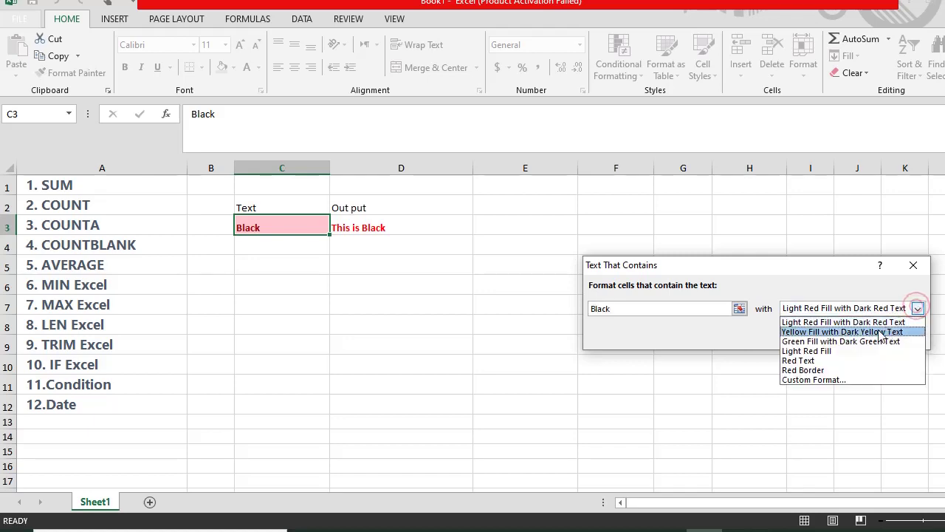
{"action": "left_click", "coordinate": [823, 380]}
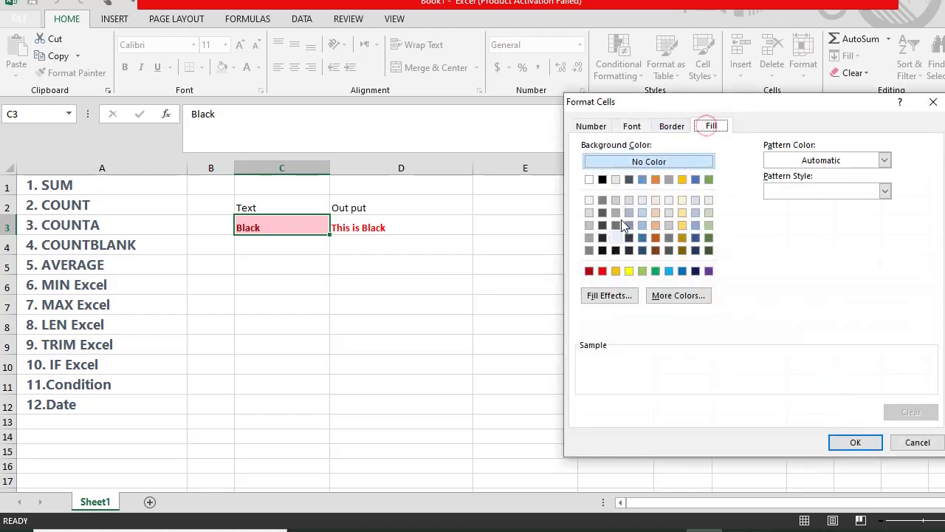
{"action": "left_click", "coordinate": [602, 237]}
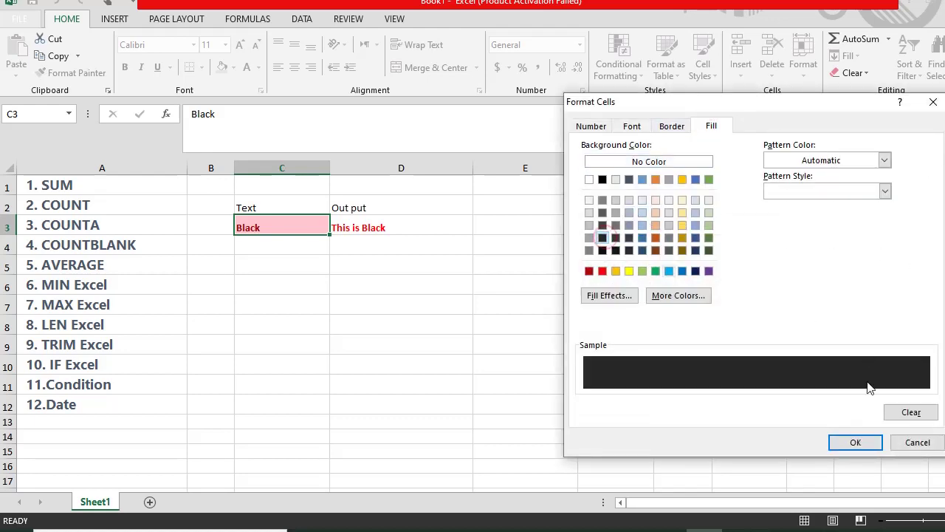
{"action": "left_click", "coordinate": [855, 442]}
{"action": "left_click", "coordinate": [834, 336]}
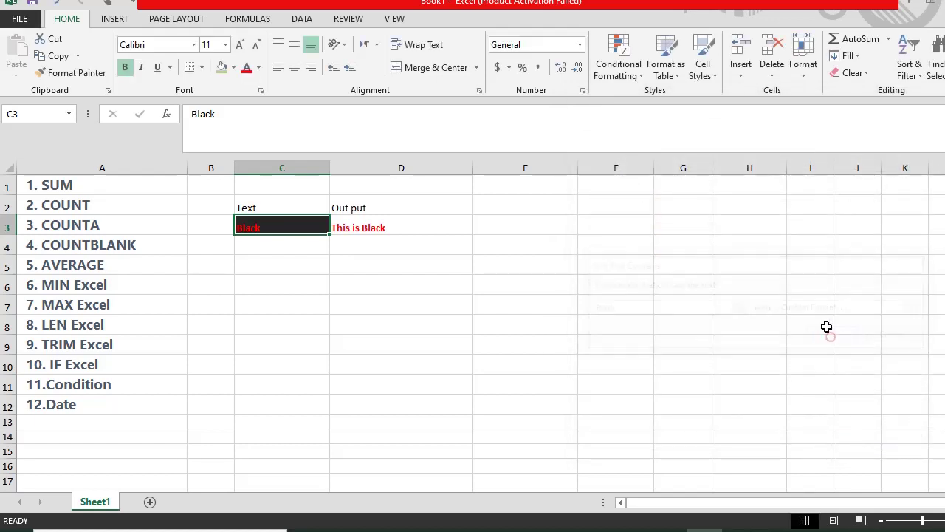
- Enter Red, then Black in C3, checking the black fill and D3's IF result each time
{"action": "left_click", "coordinate": [392, 274]}
{"action": "left_click", "coordinate": [256, 228]}
{"action": "type", "text": "Red"}
{"action": "key", "text": "Return"}
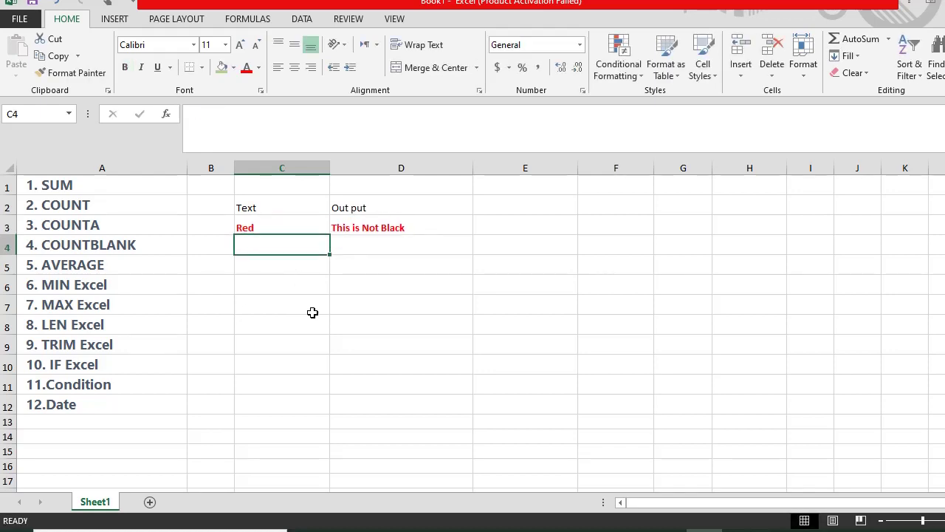
{"action": "key", "text": "Up"}
{"action": "key", "text": "Right"}
{"action": "key", "text": "Left"}
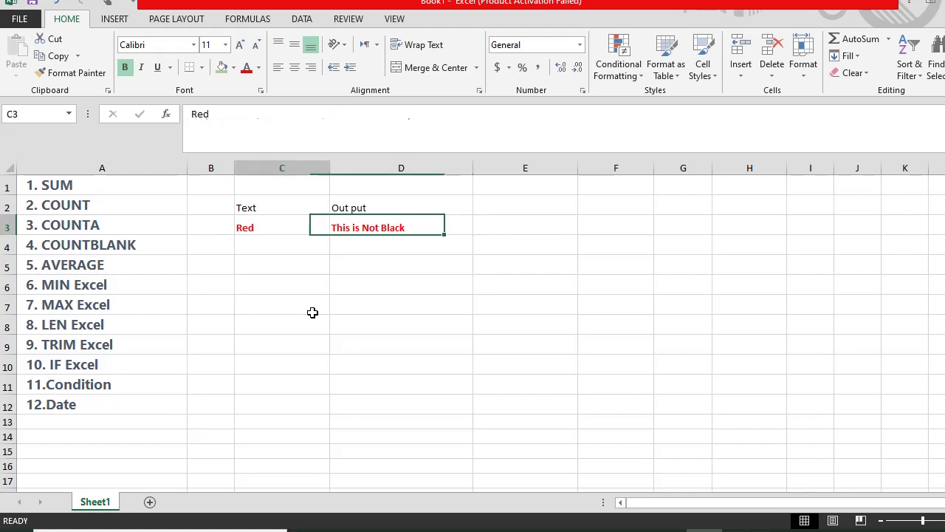
{"action": "type", "text": "Blac"}
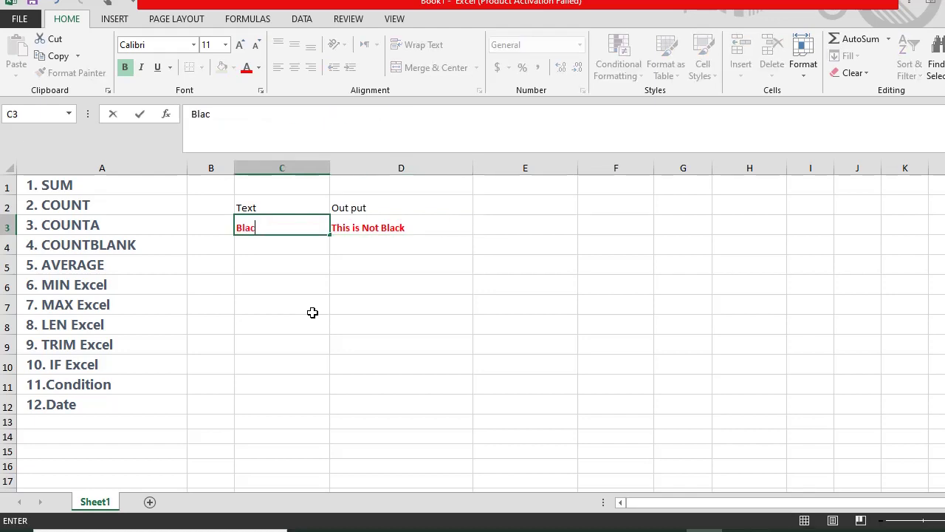
{"action": "type", "text": "k"}
{"action": "key", "text": "Return"}
{"action": "key", "text": "Up"}
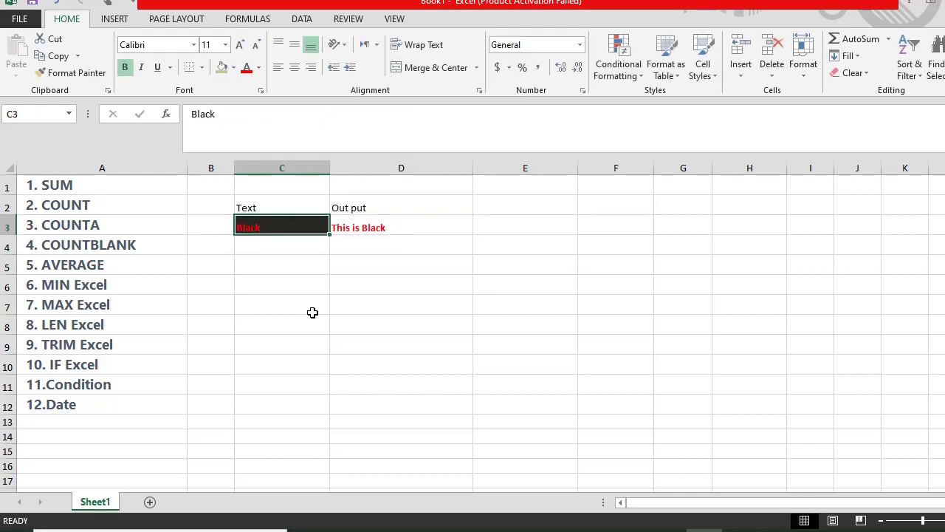
{"action": "key", "text": "Right"}
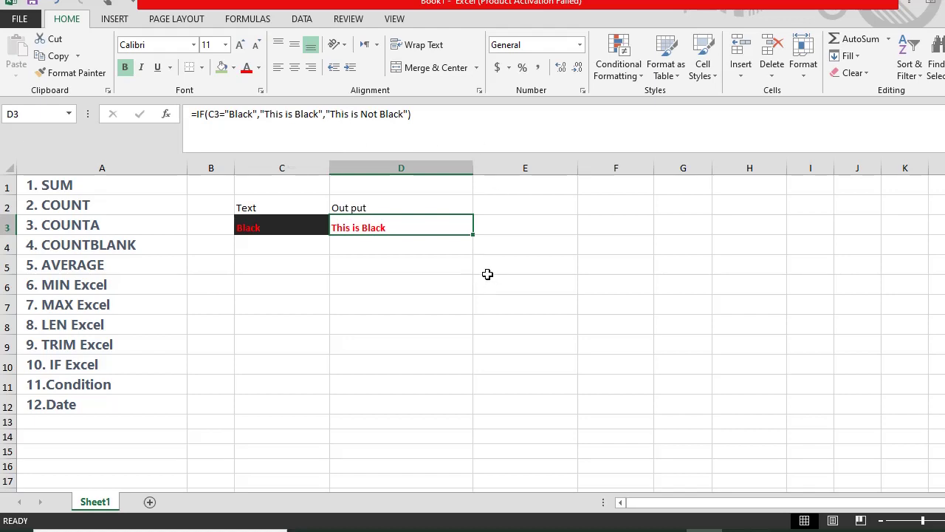
- Review the text value in C3, the IF formula in D3, and the 12.Date topic
{"action": "left_click", "coordinate": [297, 239]}
{"action": "left_click", "coordinate": [291, 223]}
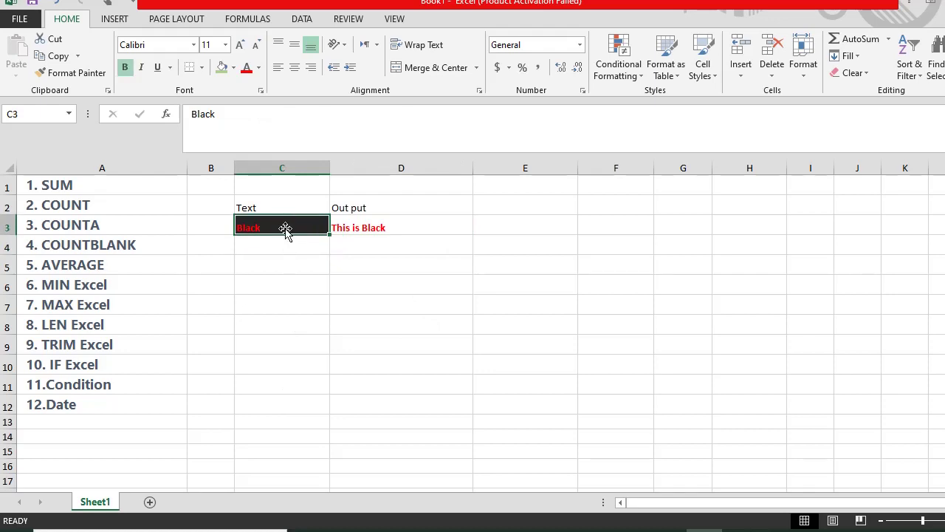
{"action": "left_click", "coordinate": [347, 230]}
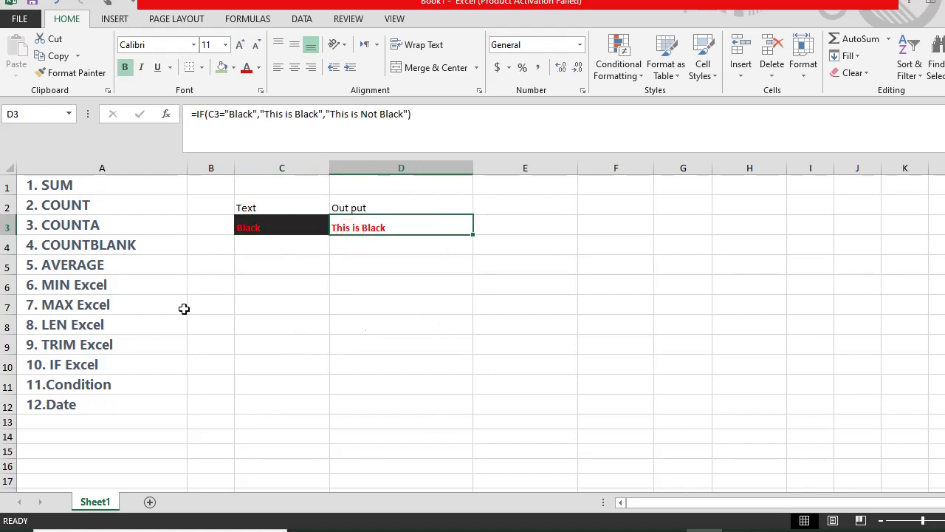
{"action": "left_click", "coordinate": [81, 406]}
- Enter =Now() in cell C6 so it shows 9/7/2020 14:00
{"action": "left_click", "coordinate": [288, 286]}
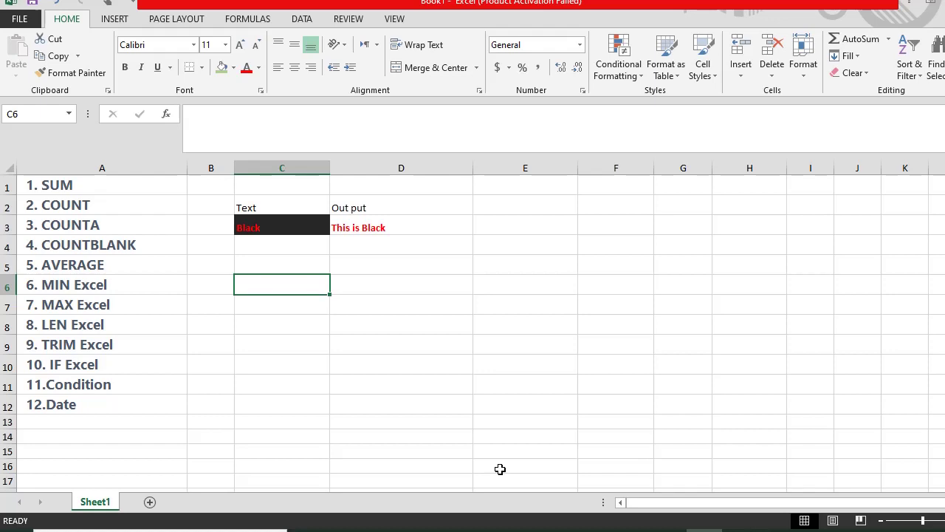
{"action": "type", "text": "="}
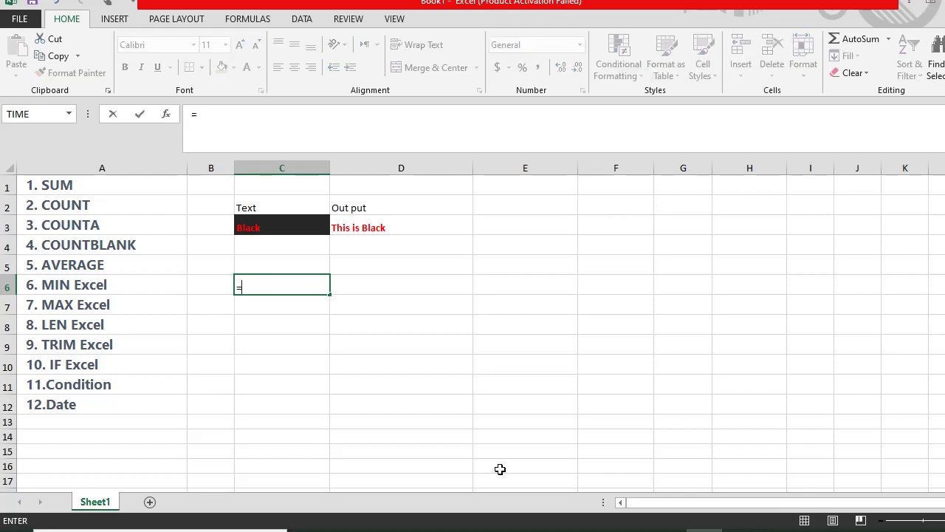
{"action": "type", "text": "No"}
{"action": "type", "text": "w()"}
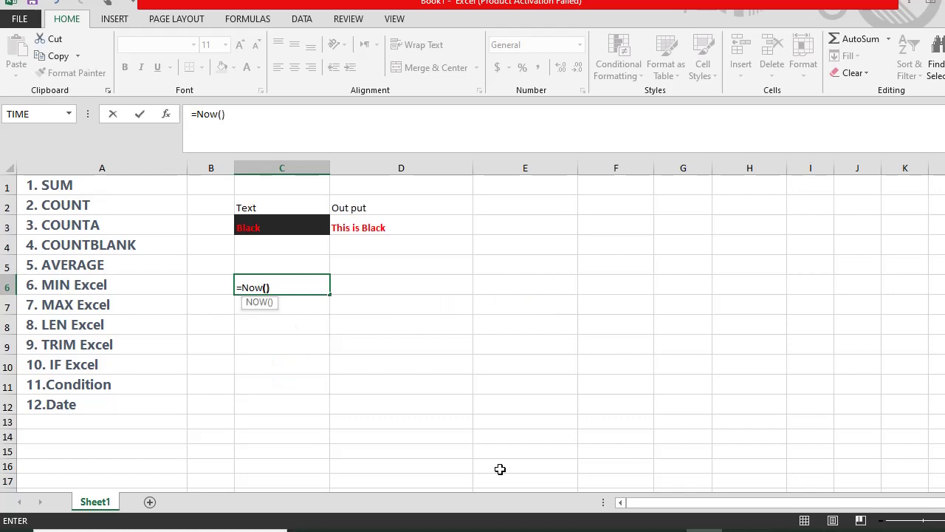
{"action": "key", "text": "Return"}
{"action": "key", "text": "Up"}
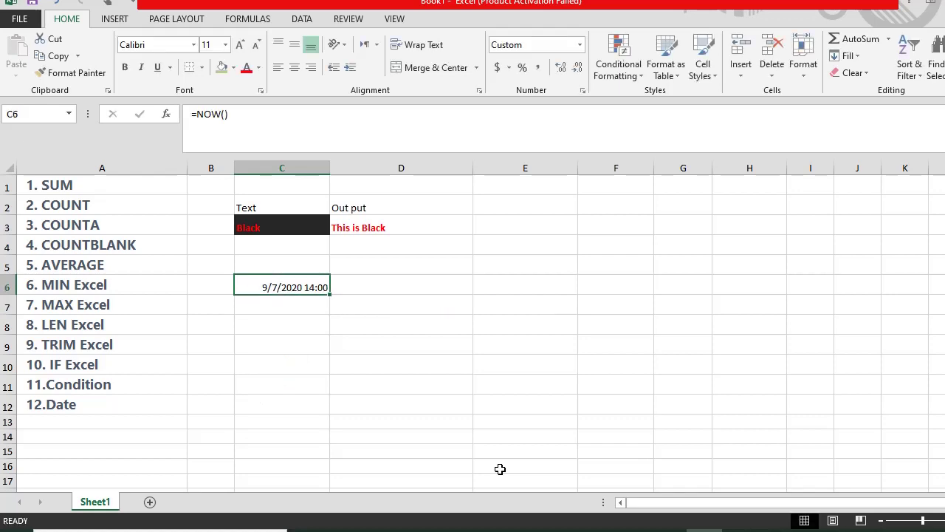
{"action": "key", "text": "Return"}
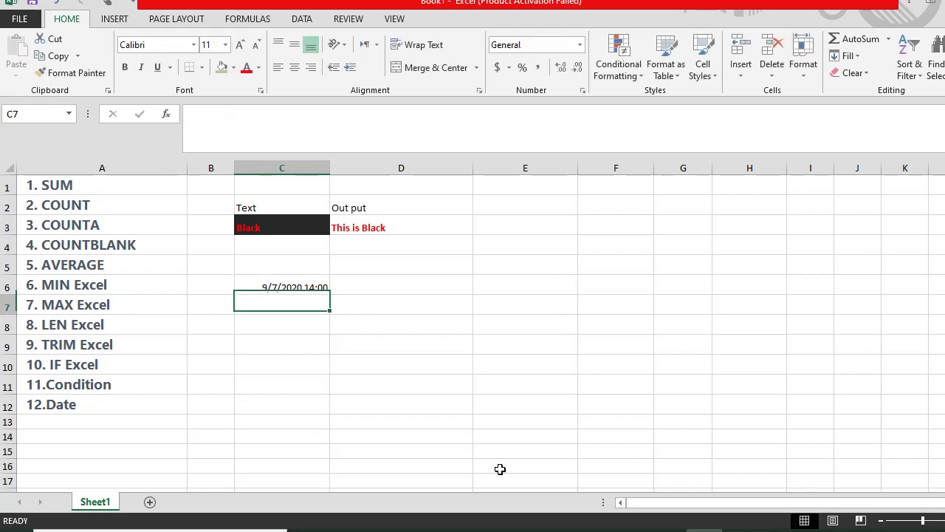
{"action": "key", "text": "Up"}
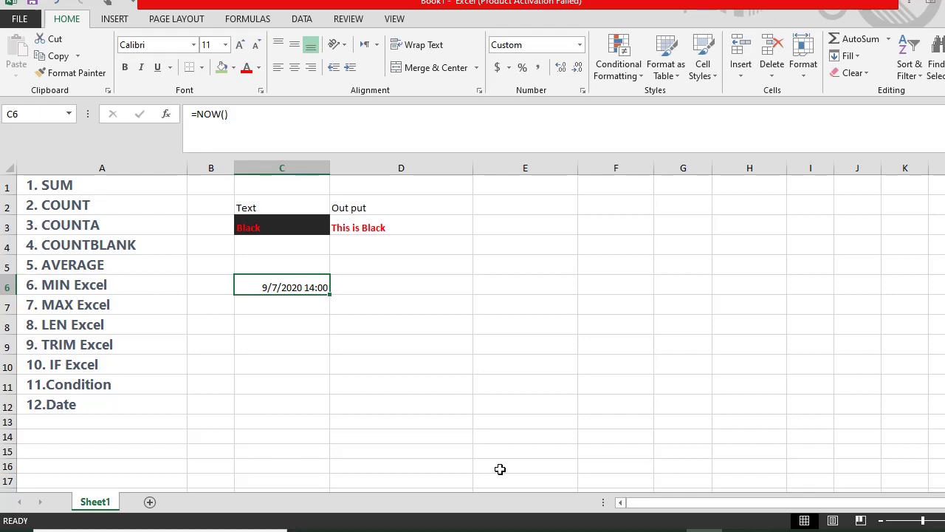
- Enter =Today() in cell C8 to display the date 9/7/2020
{"action": "left_click", "coordinate": [295, 319]}
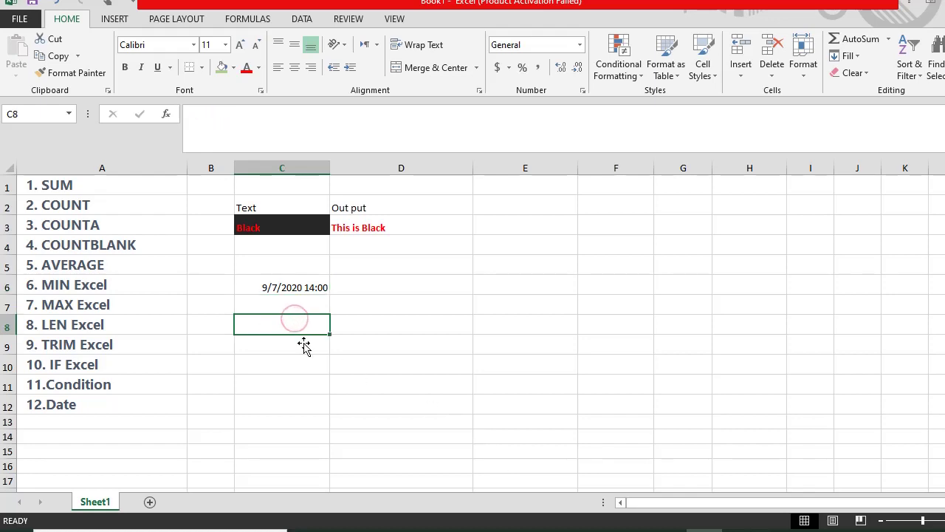
{"action": "type", "text": "=Toda"}
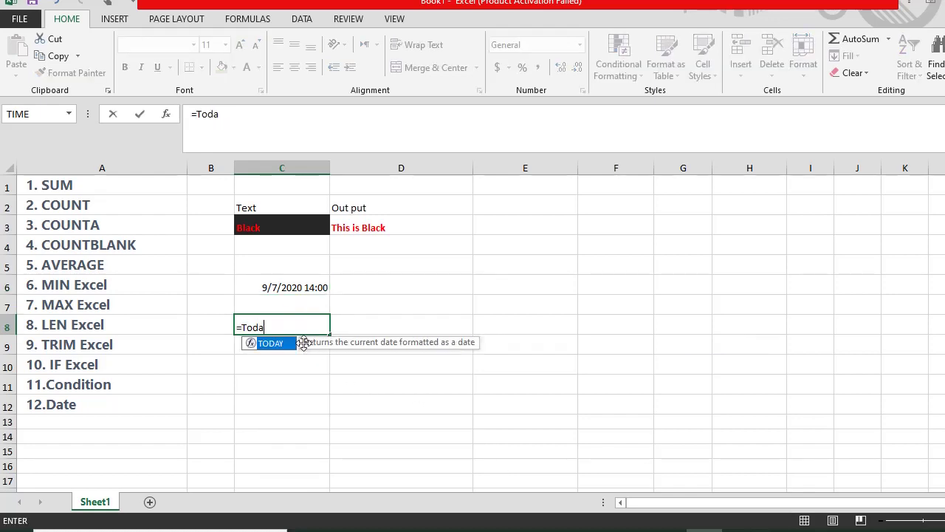
{"action": "type", "text": "sy"}
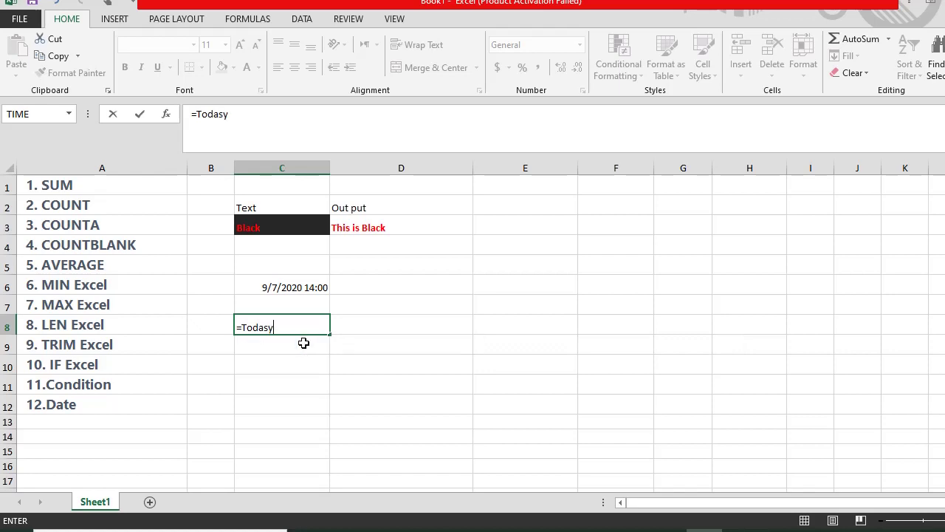
{"action": "type", "text": "()"}
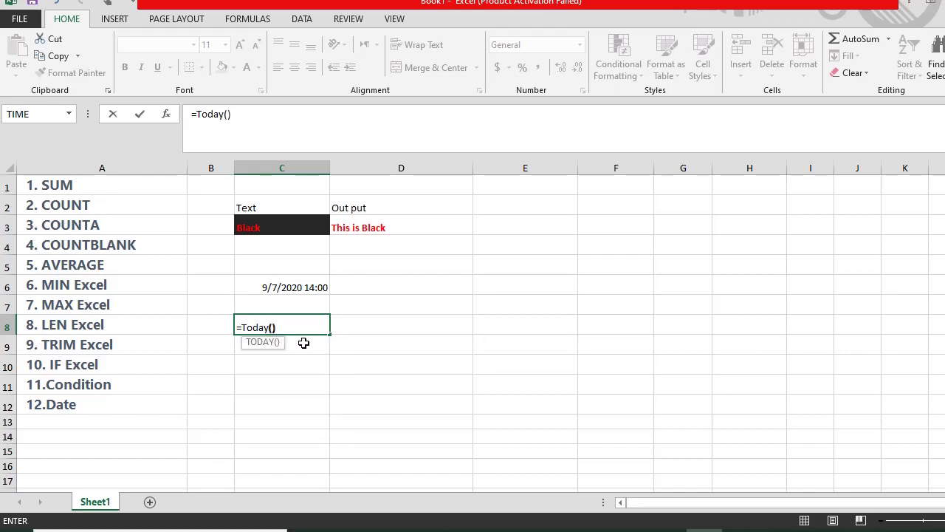
{"action": "key", "text": "Return"}
{"action": "key", "text": "Up"}
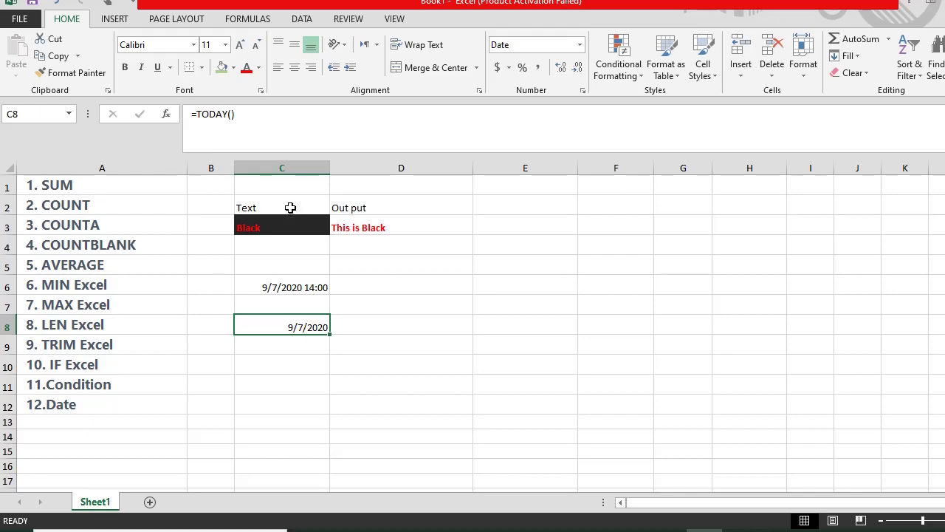
- Browse the Date & Time function list on the FORMULAS tab, then reselect C6
{"action": "left_click", "coordinate": [249, 20]}
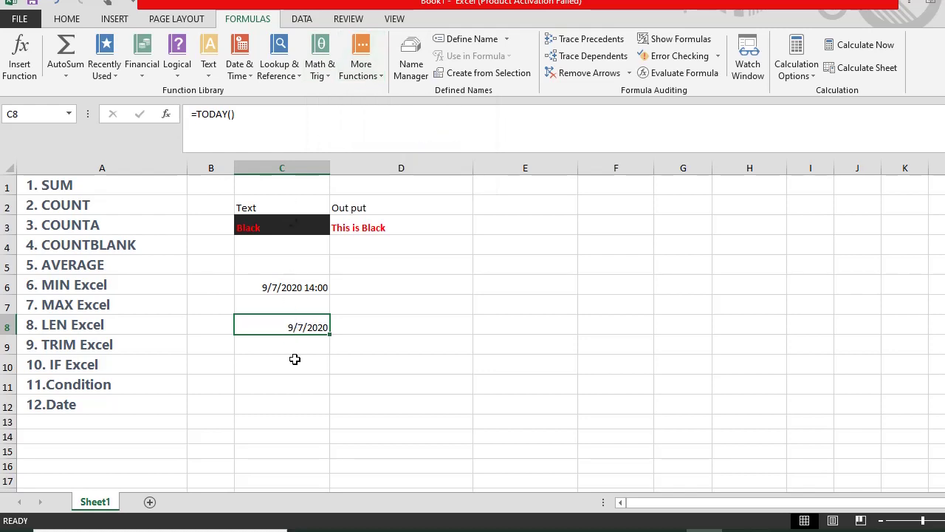
{"action": "left_click", "coordinate": [239, 65]}
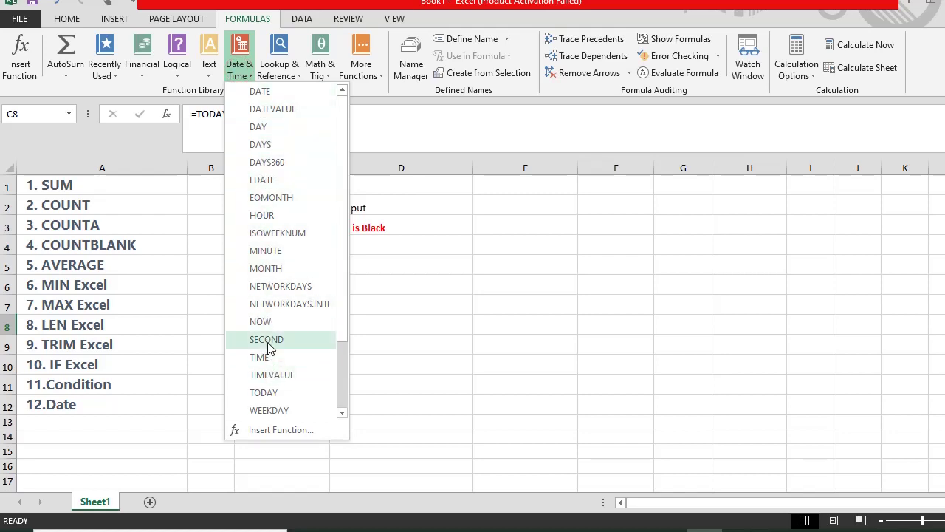
{"action": "left_click", "coordinate": [414, 336]}
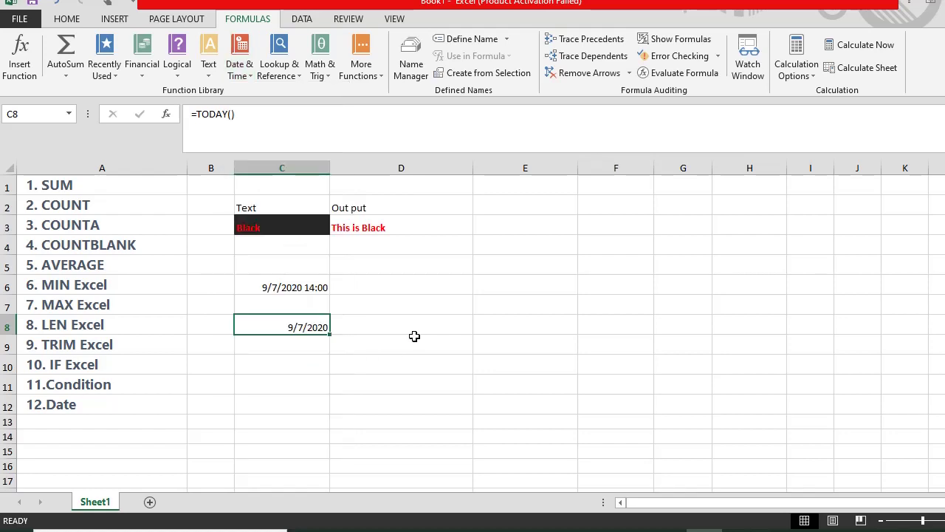
{"action": "left_click", "coordinate": [321, 291]}
- Look through the Financial, Logical and Text function lists, then reselect C8
{"action": "left_click", "coordinate": [149, 72]}
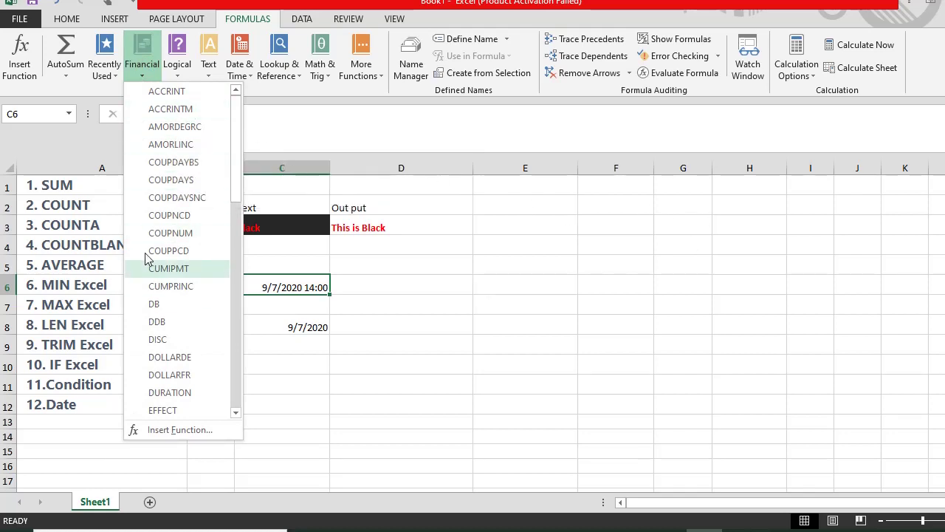
{"action": "left_click", "coordinate": [186, 70]}
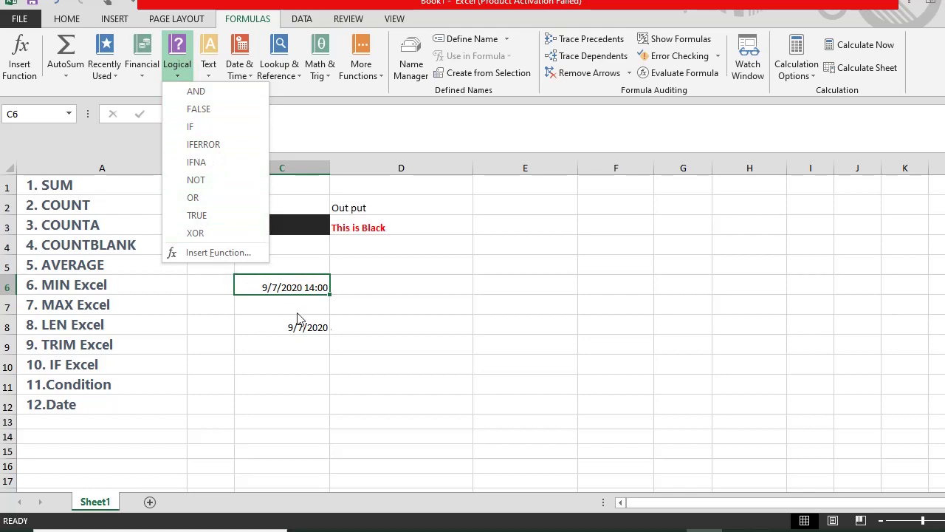
{"action": "key", "text": "Escape"}
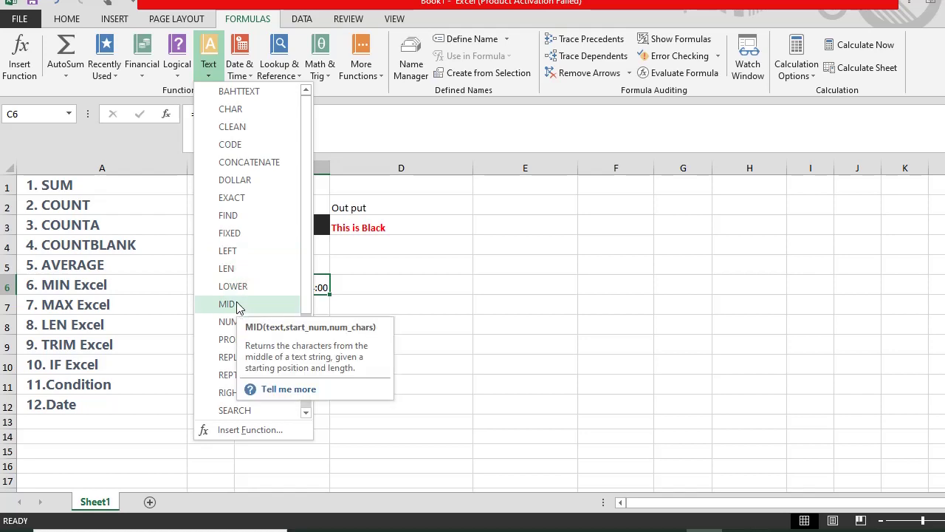
{"action": "left_click", "coordinate": [413, 302]}
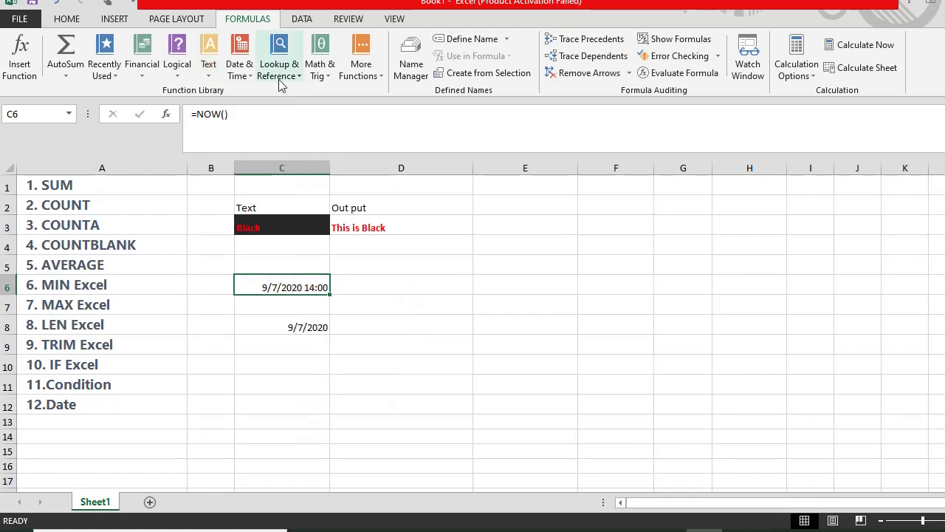
{"action": "left_click", "coordinate": [294, 326]}
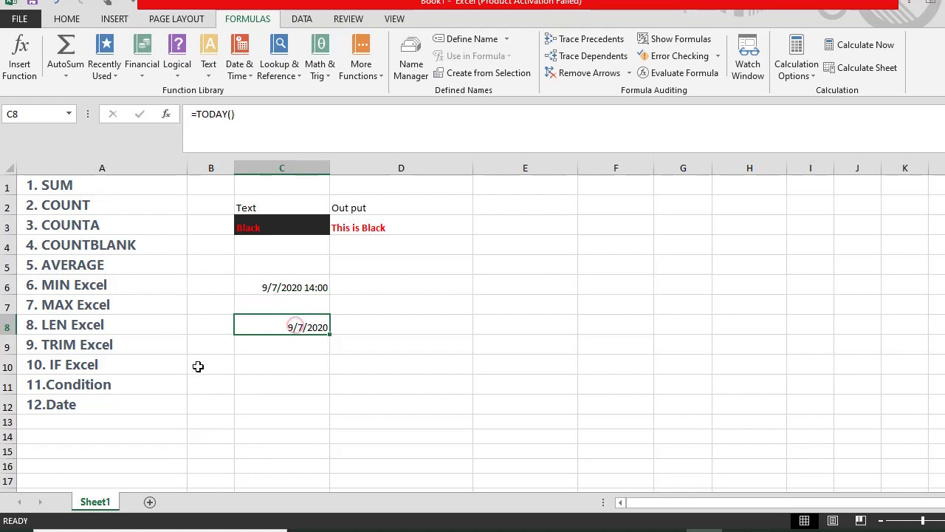
- Select empty cell D9 and stop the screen recorder from the system tray
{"action": "left_click", "coordinate": [336, 342]}
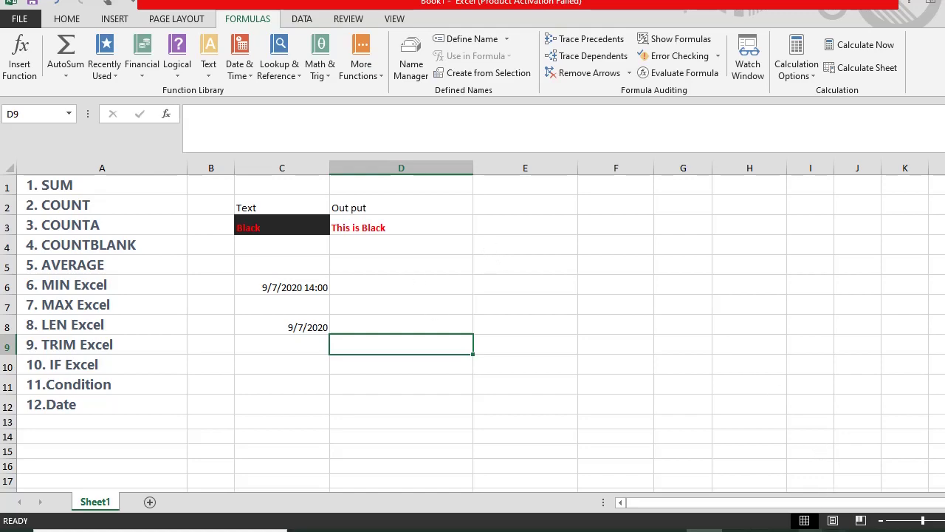
{"action": "left_click", "coordinate": [811, 530]}
{"action": "left_click", "coordinate": [855, 515]}
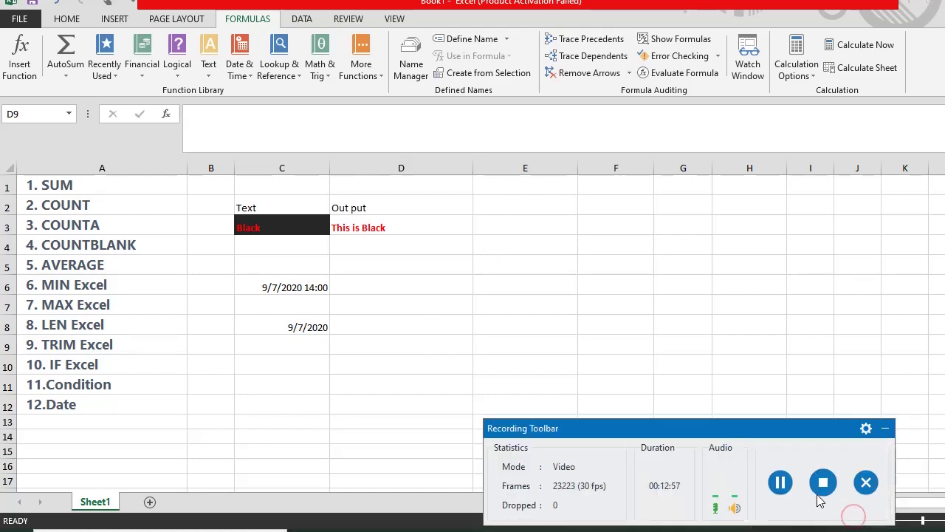